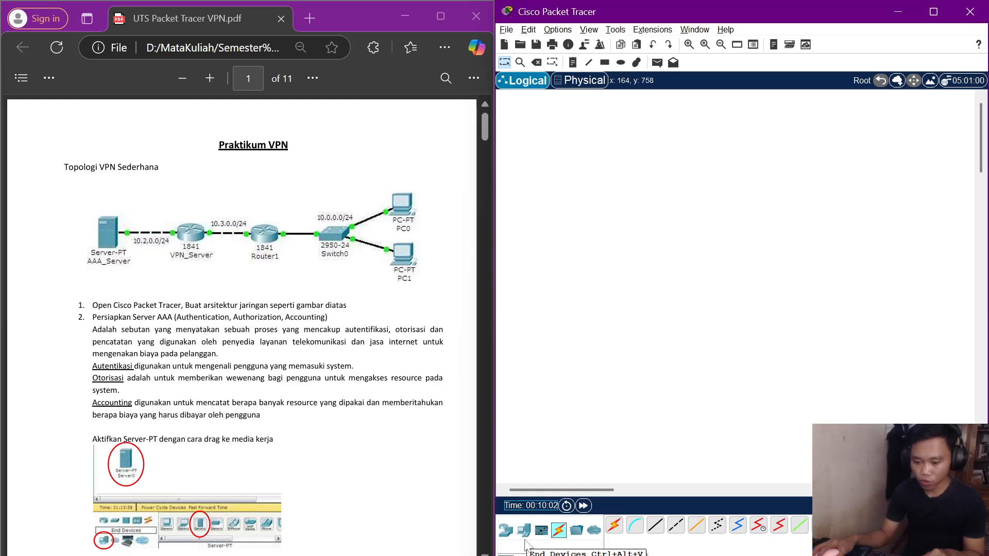
Place a Server and two 1841 routers side by side on the workspace.
click(524, 536)
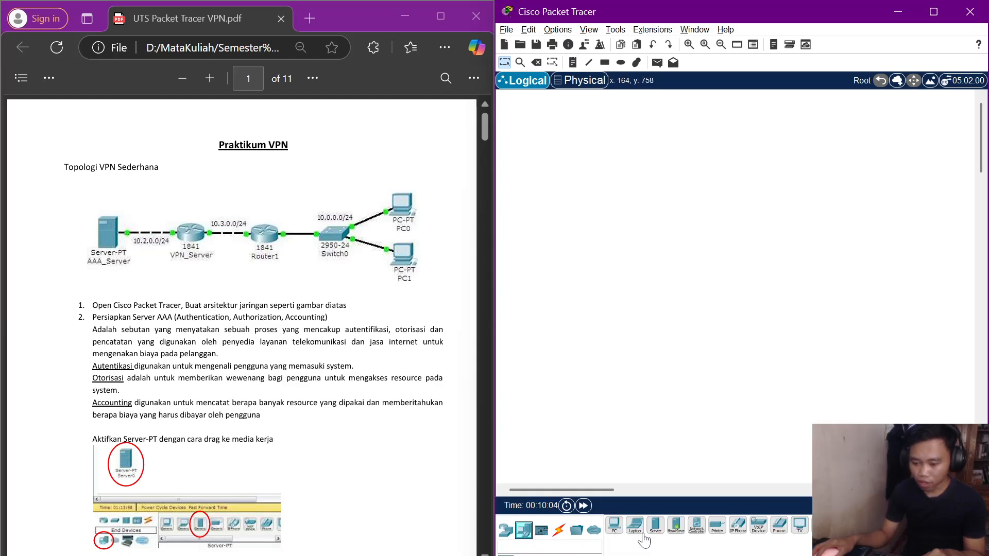
drag(658, 536, 597, 275)
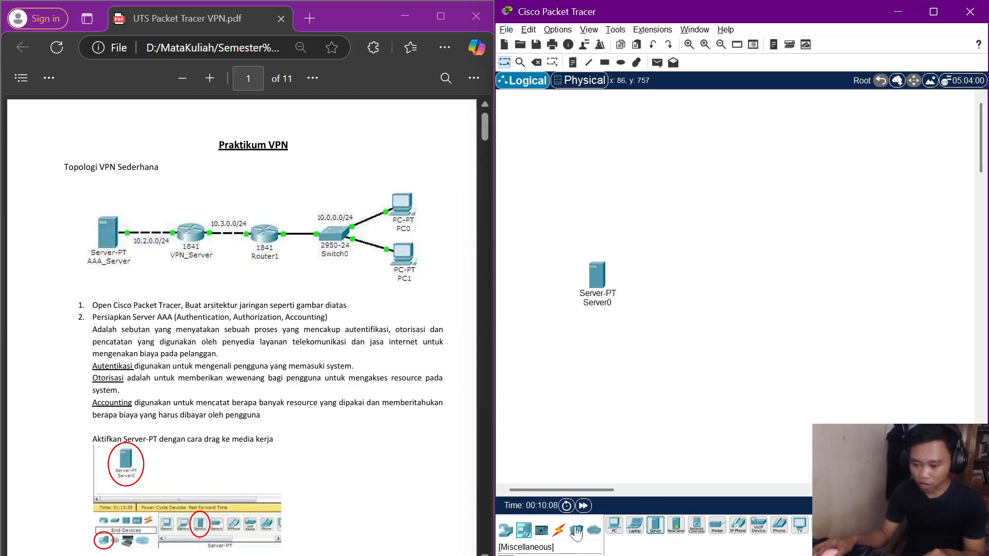
click(505, 529)
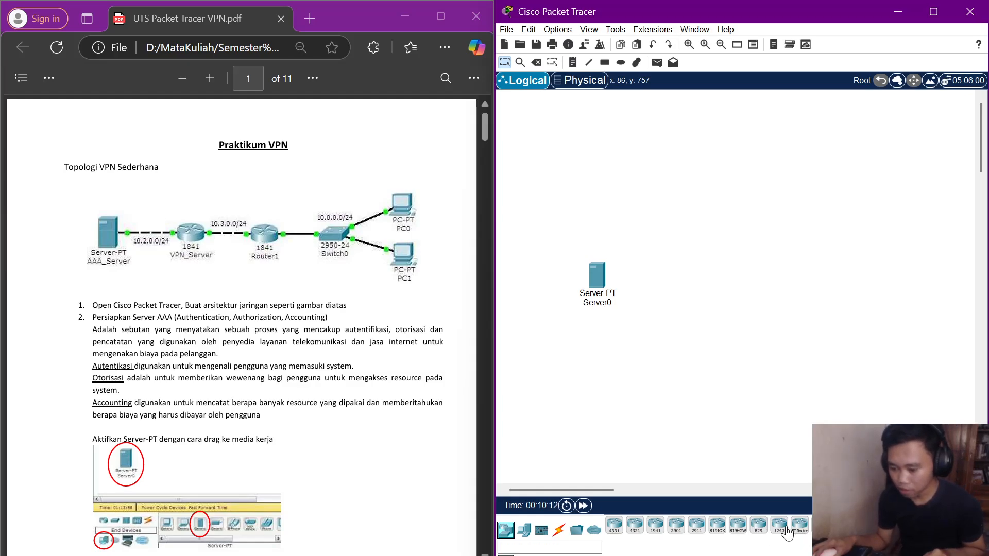
drag(825, 526, 661, 291)
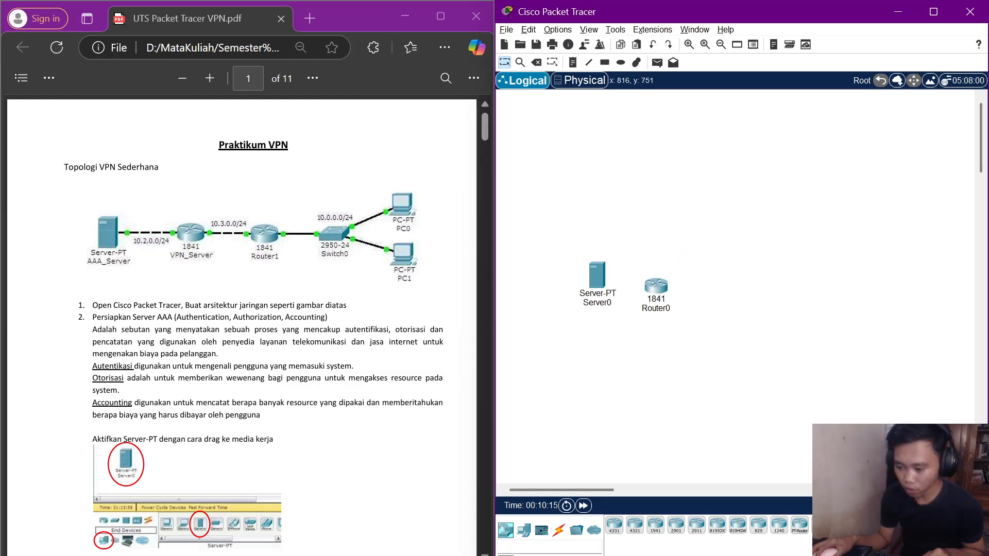
drag(825, 526, 722, 300)
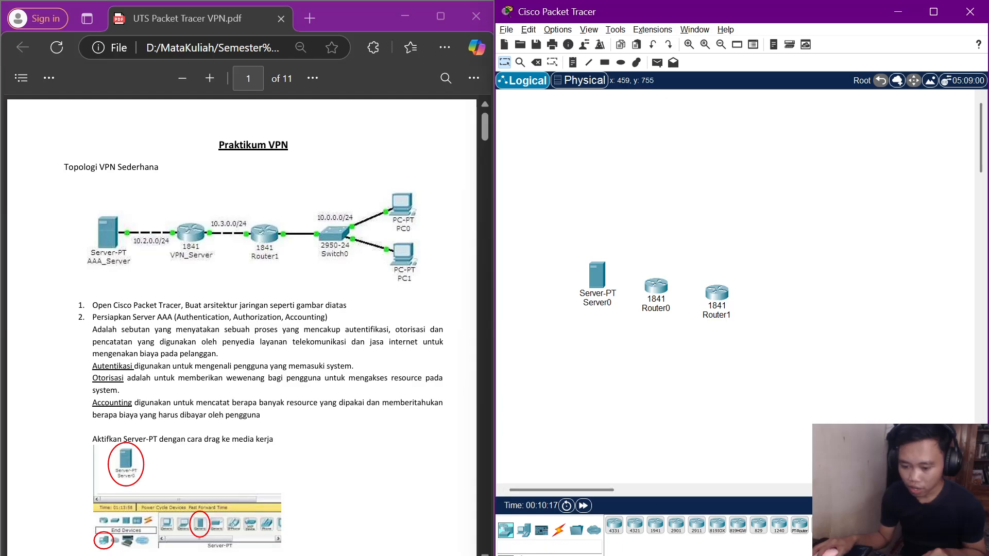
Add a 2950-24 switch and two PCs to the right of Router1.
click(524, 555)
drag(756, 534, 785, 302)
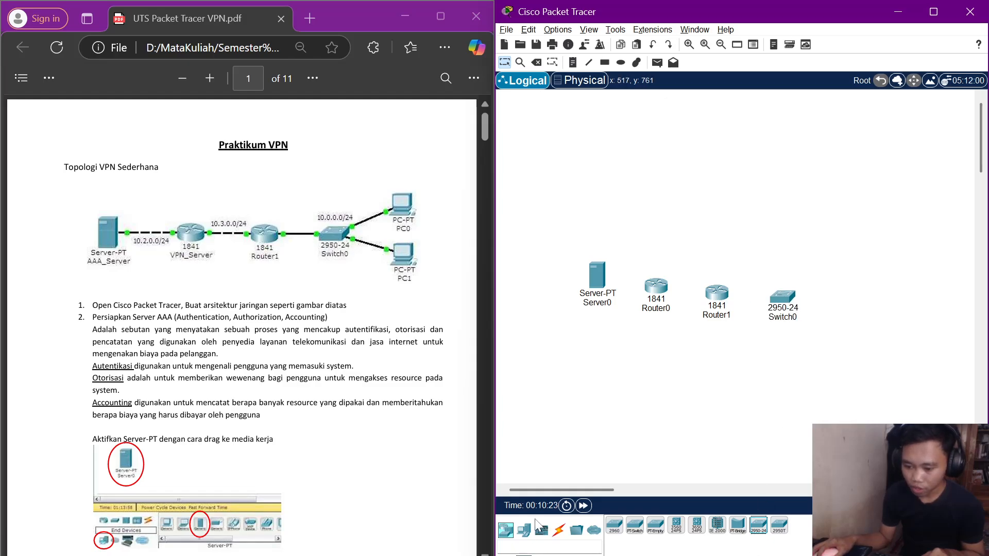
click(524, 529)
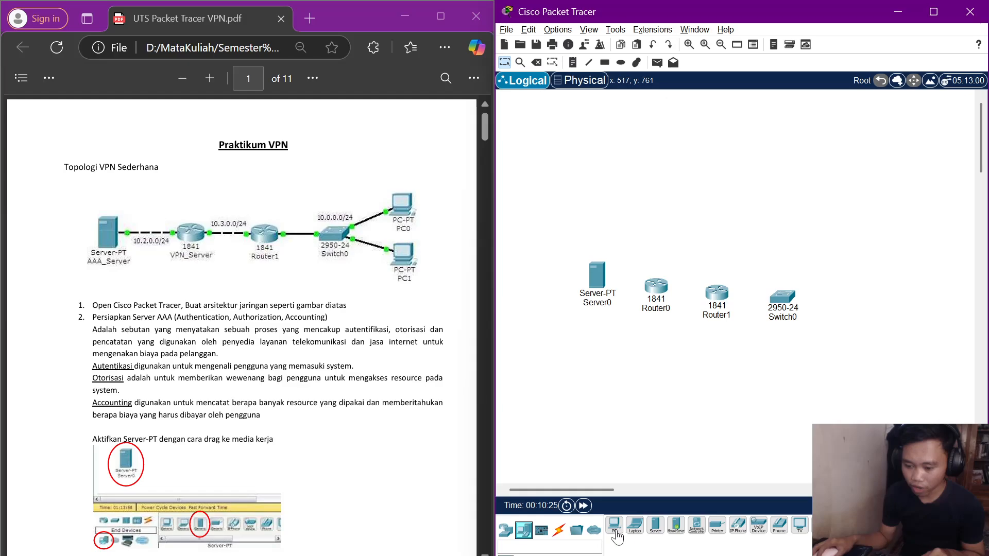
drag(617, 537, 799, 290)
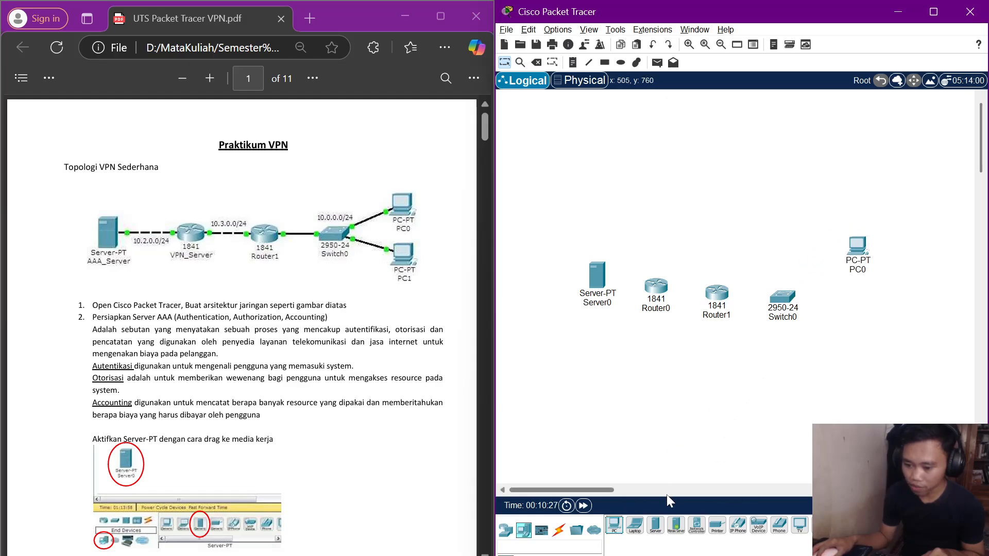
drag(614, 525, 866, 324)
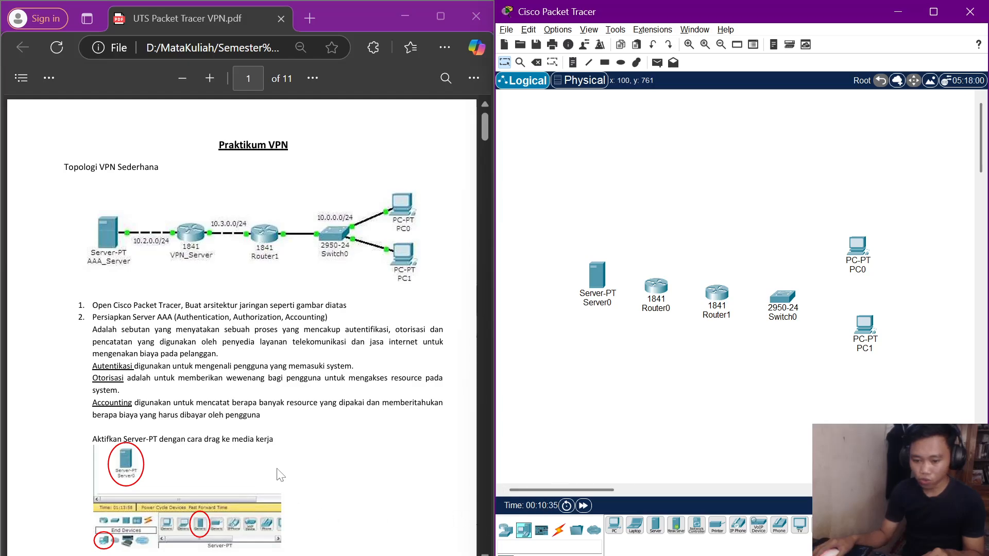
scroll(280, 474, down, 4)
scroll(309, 463, up, 4)
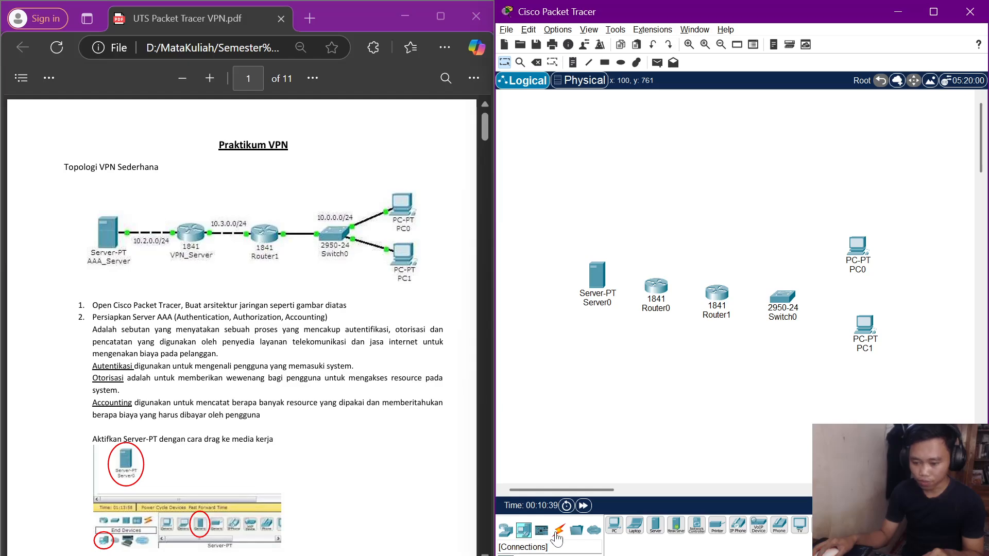
Link Server0 to Router0 and Router0 to Router1 with copper cross-over cables.
click(560, 532)
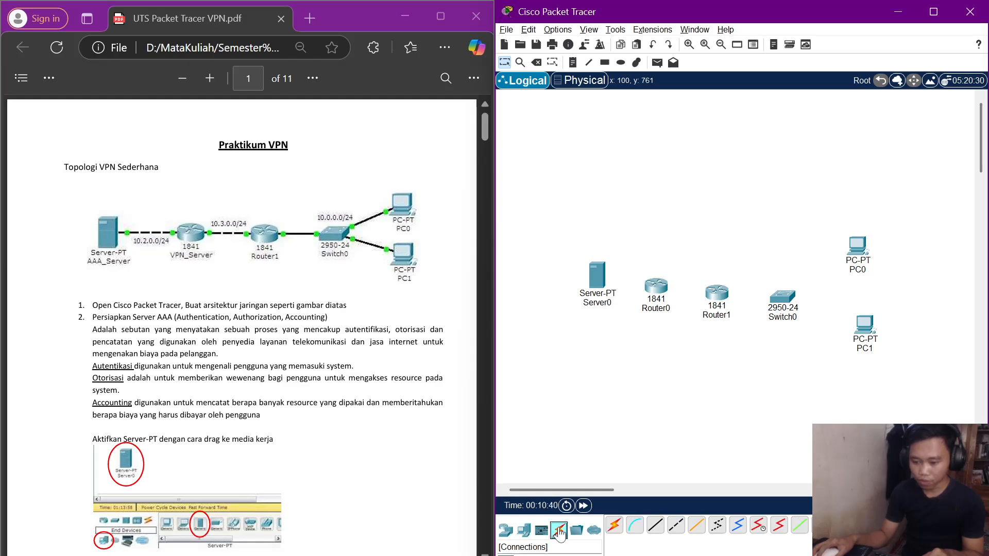
click(676, 525)
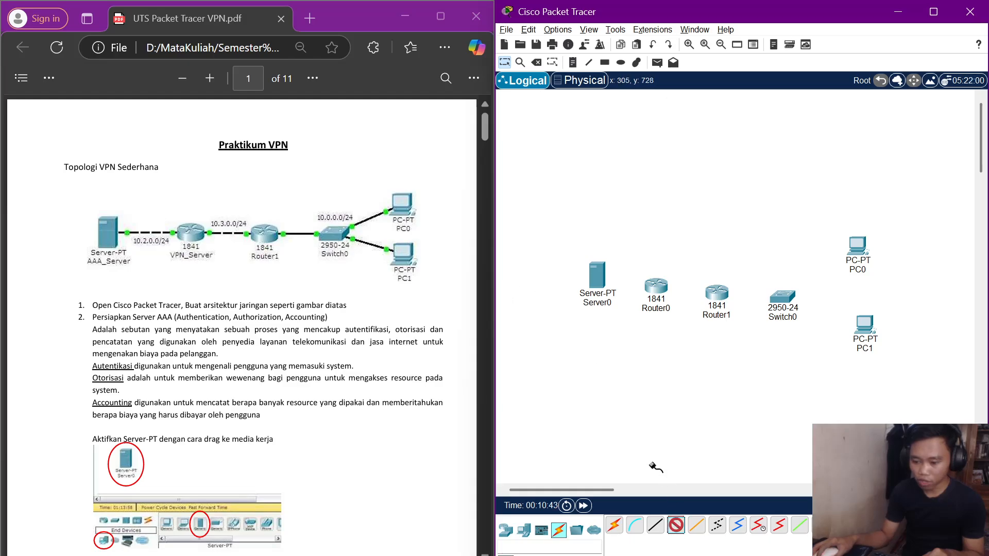
click(599, 275)
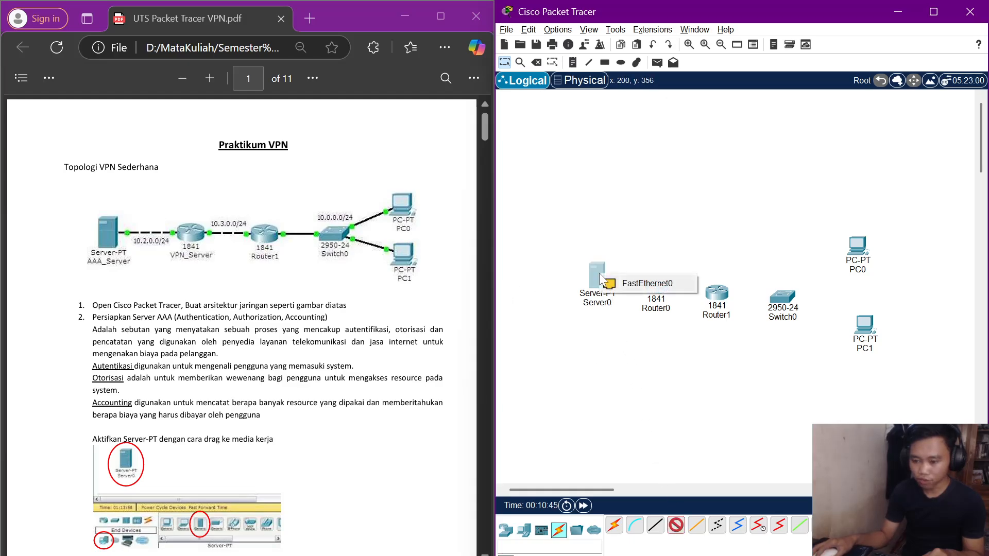
click(644, 284)
click(655, 286)
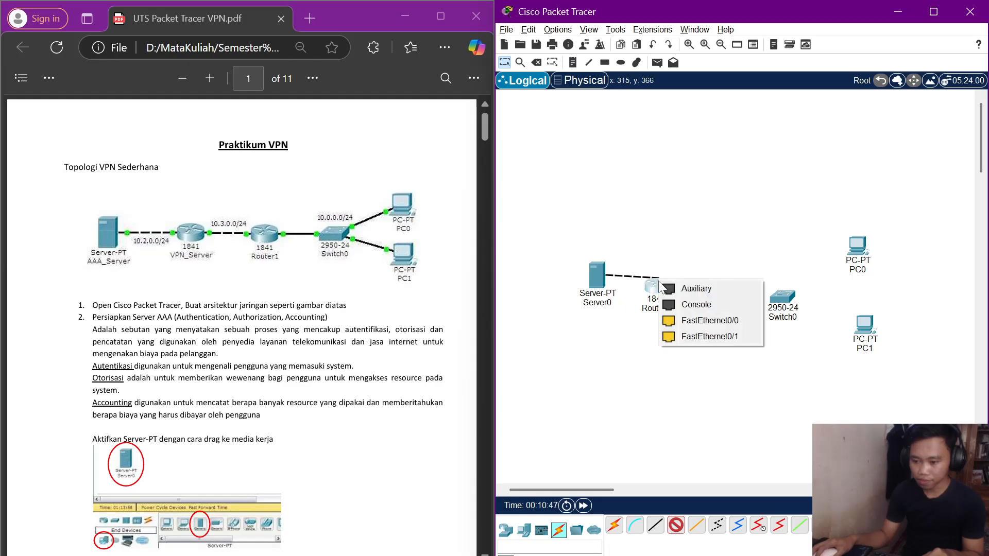
click(697, 338)
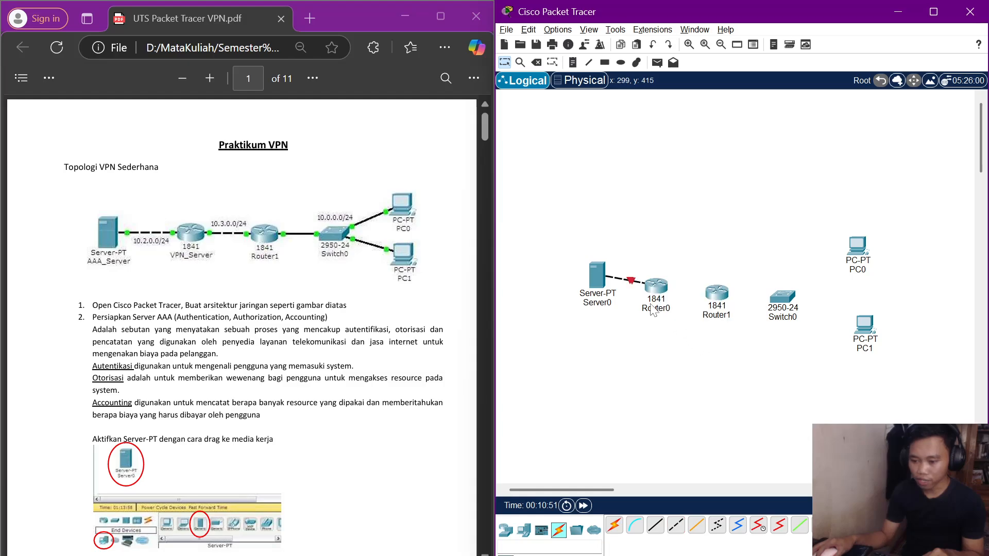
click(677, 526)
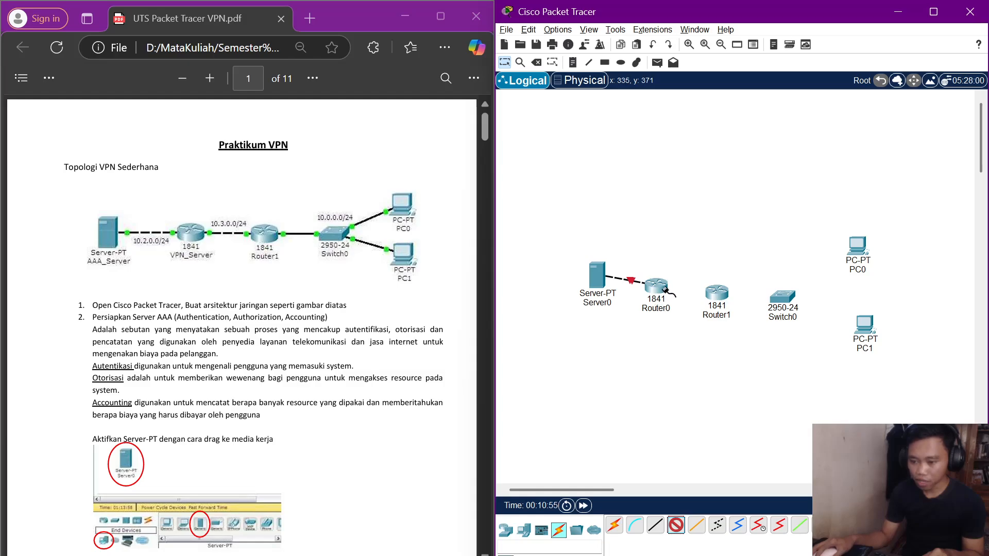
click(666, 290)
click(685, 326)
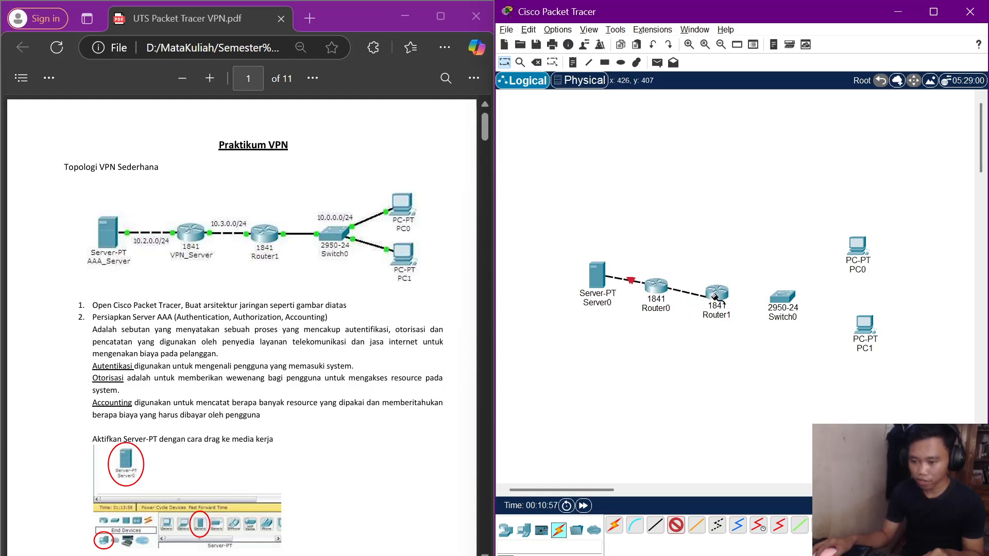
click(715, 297)
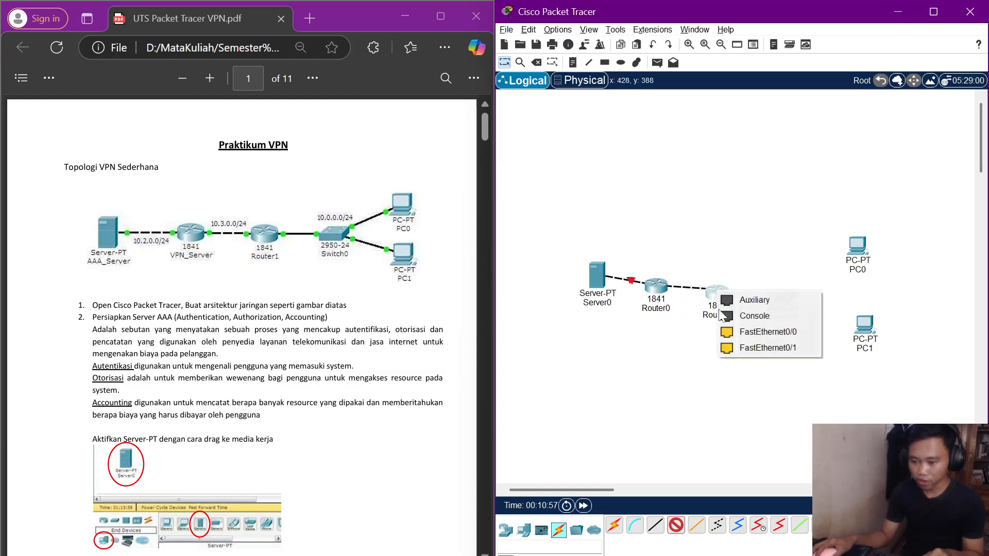
click(754, 333)
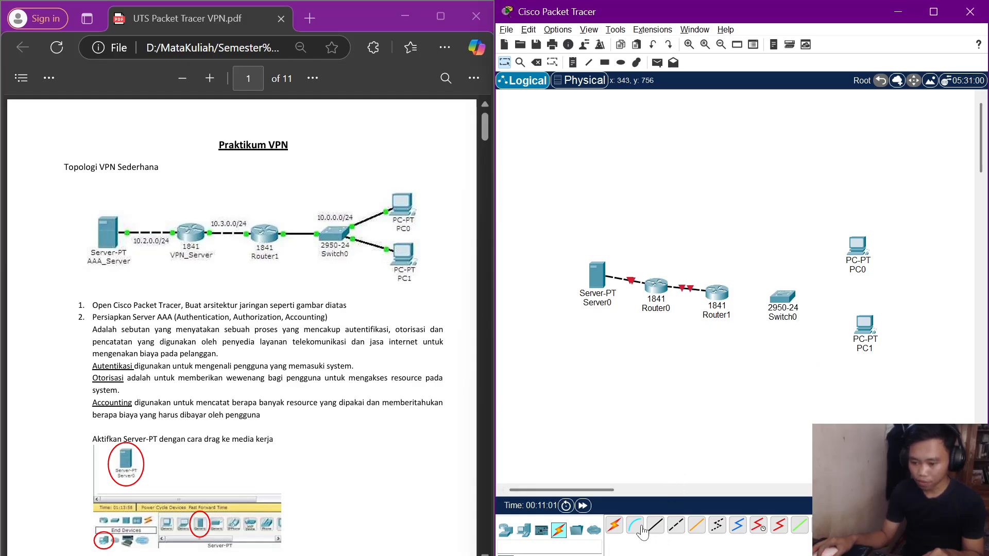
Use automatic cables to connect Router1 to Switch0 and Switch0 to PC0 and PC1.
click(615, 525)
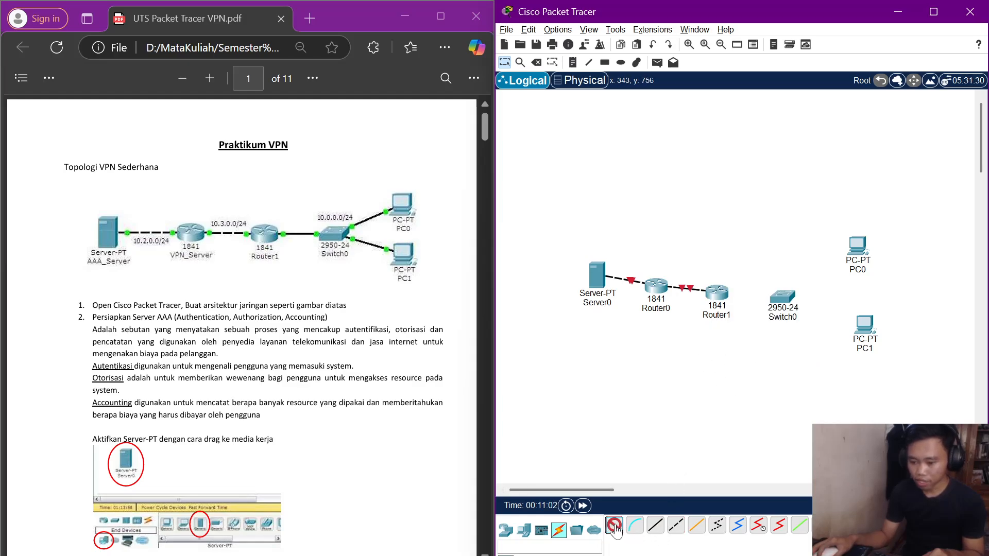
click(721, 293)
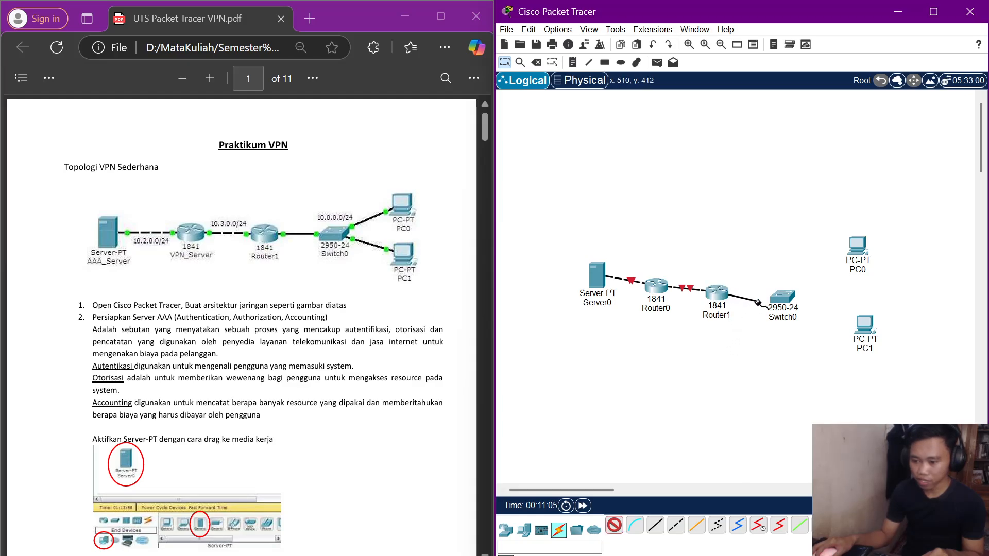
click(782, 296)
click(617, 528)
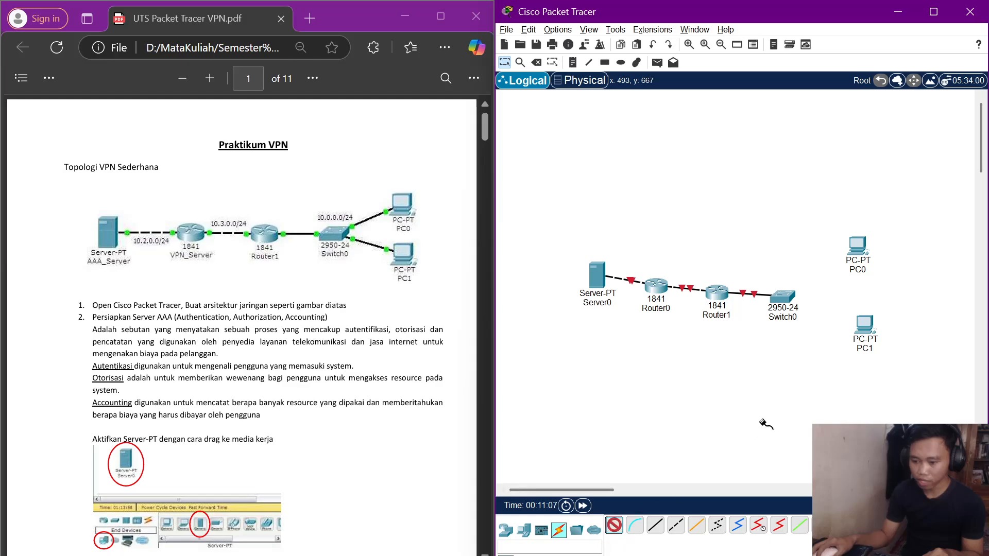
click(783, 296)
click(858, 246)
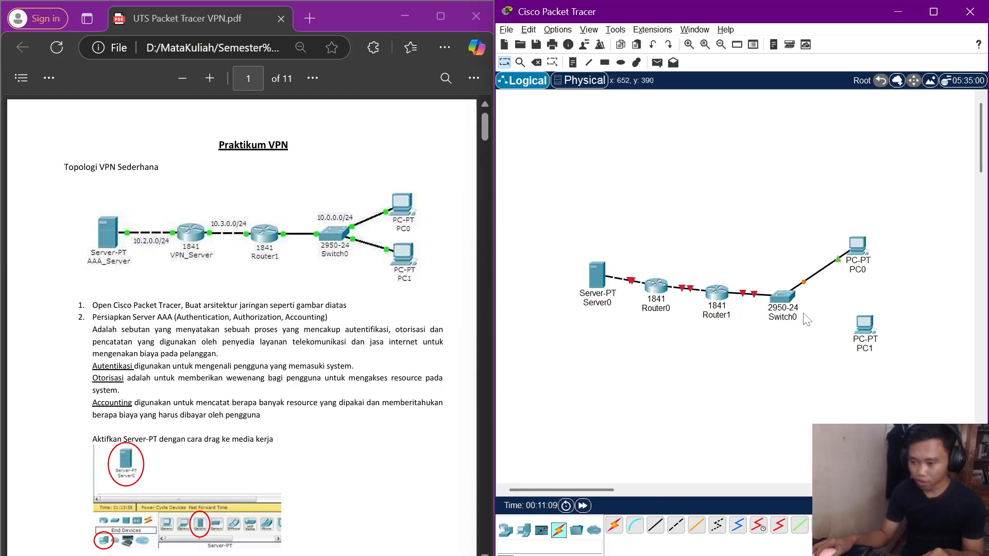
click(614, 526)
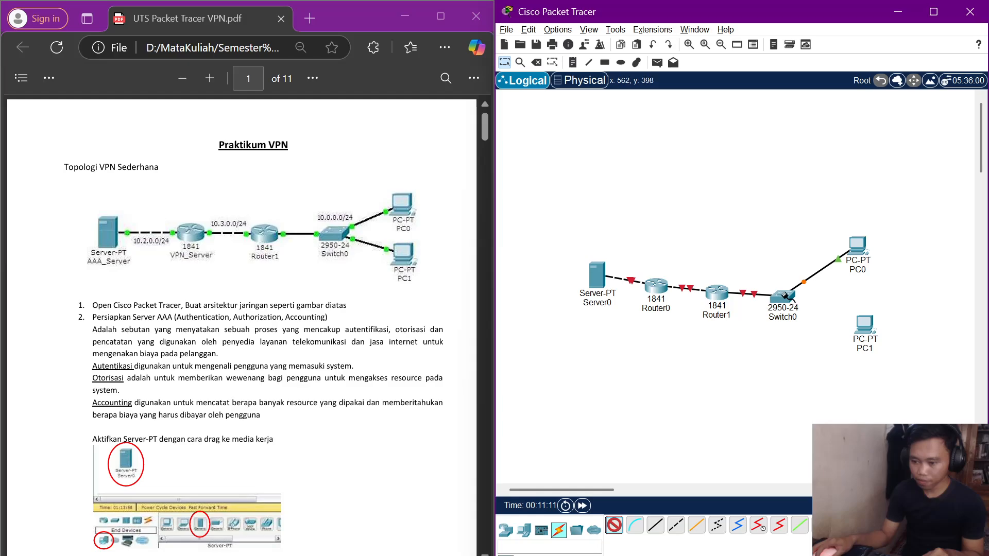
click(783, 297)
click(864, 325)
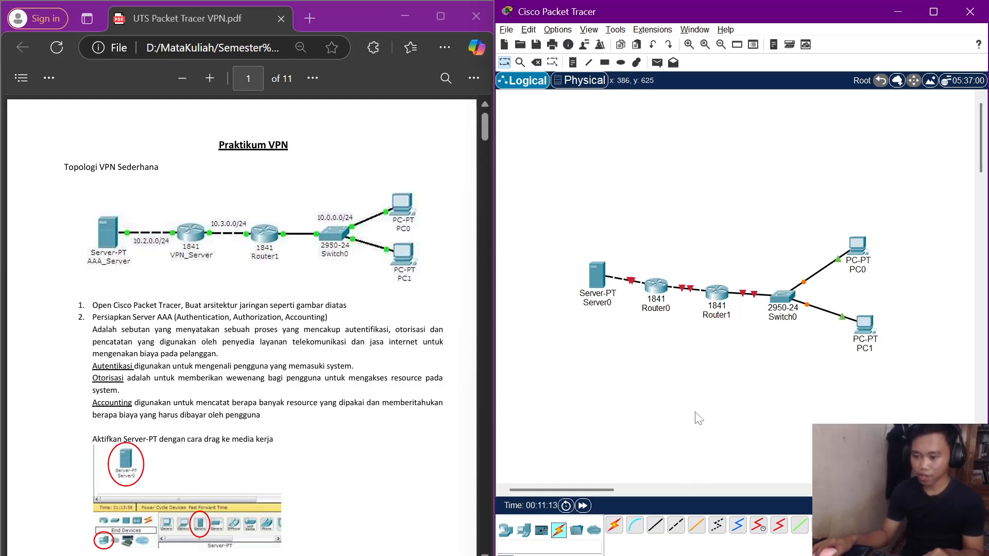
Rename Server0 to AAA_Server in its global settings.
scroll(250, 380, down, 6)
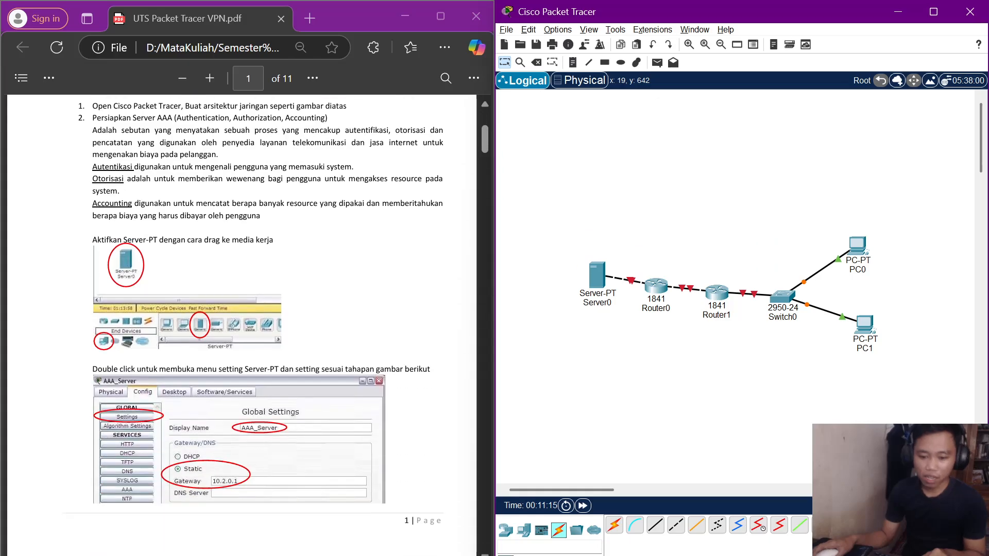
double_click(596, 277)
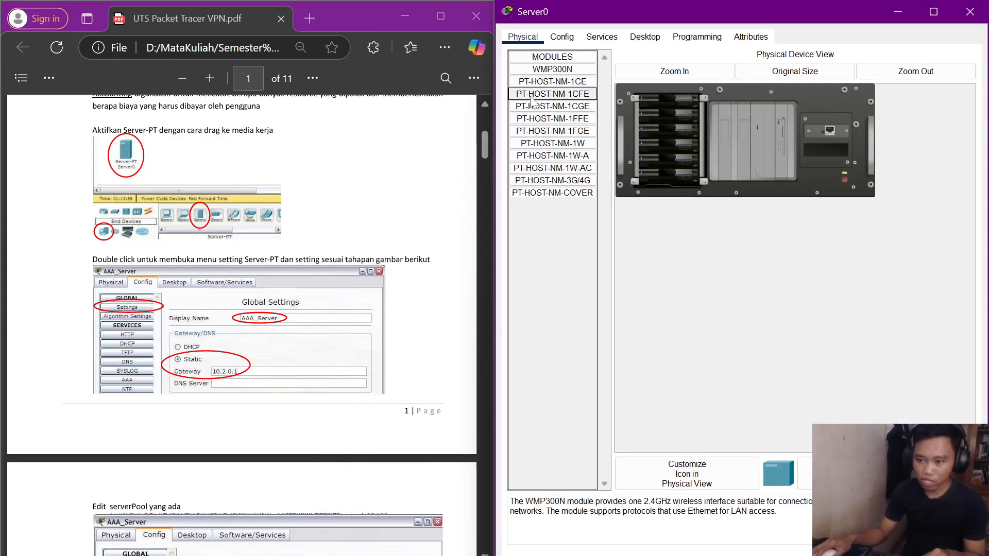
click(563, 37)
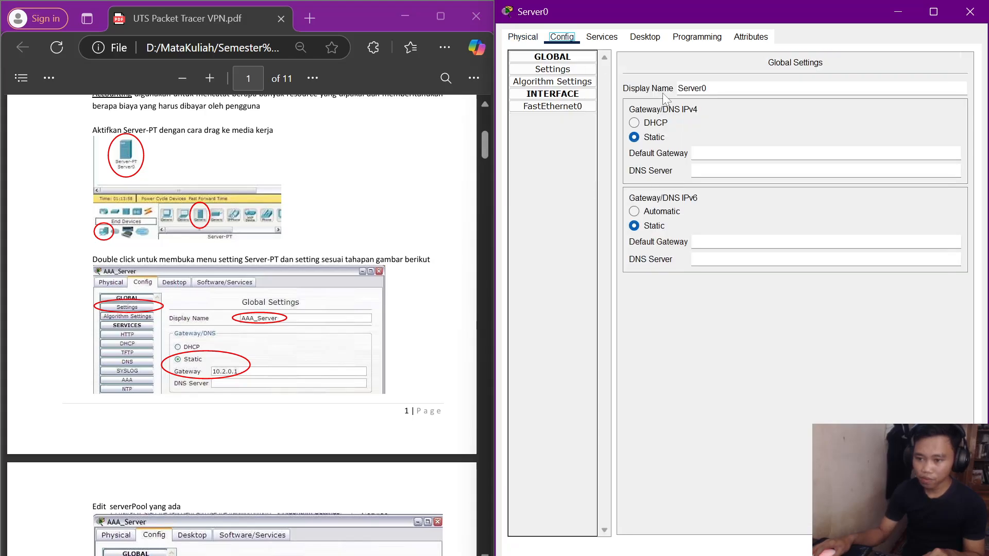
double_click(690, 88)
key(BackSpace)
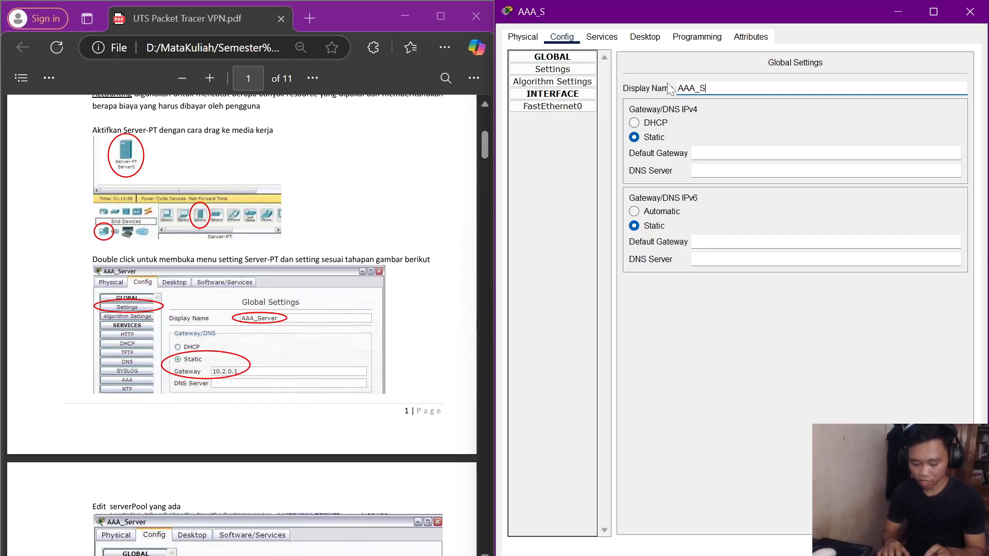
text(AAA_Server)
key(Return)
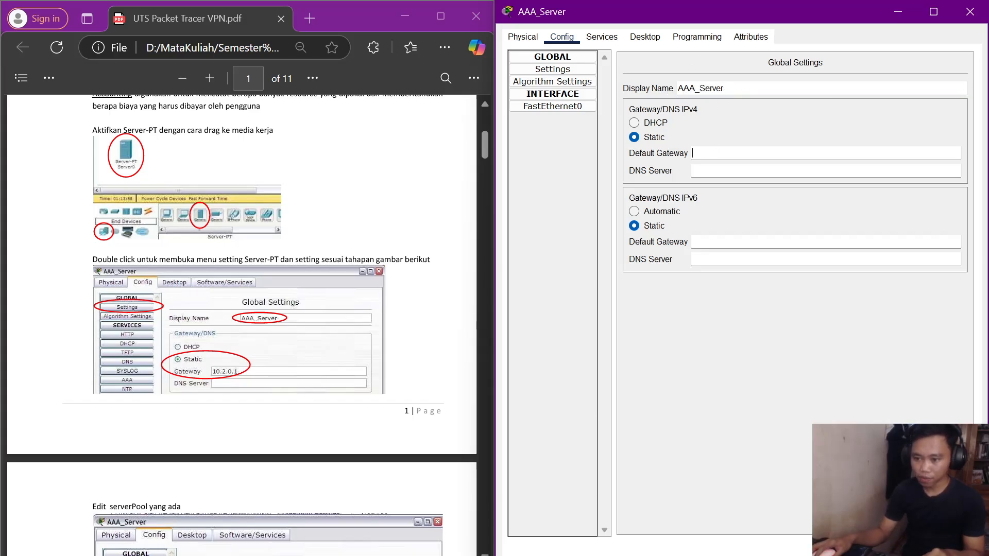
Set the server's static IPv4 default gateway to 10.2.0.1.
key(Tab)
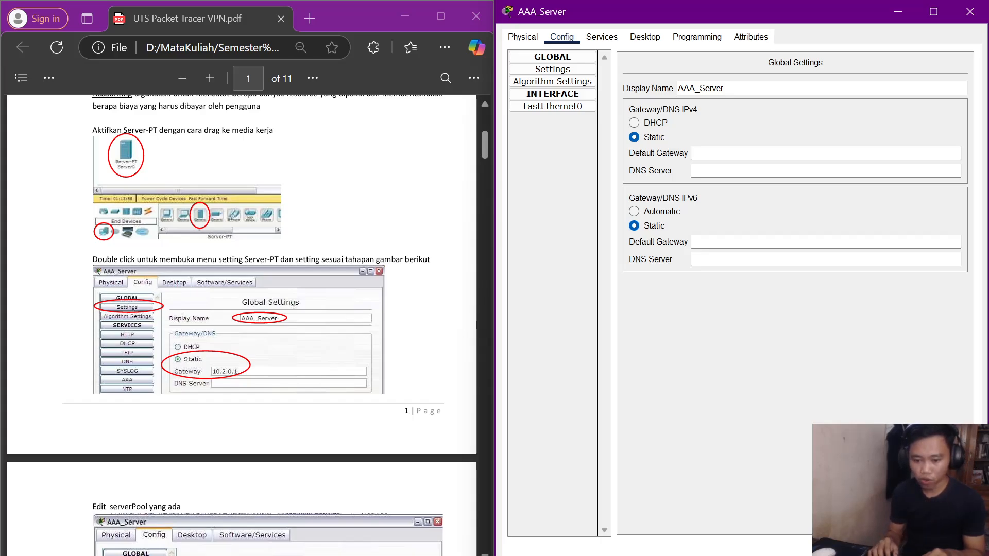
text(10.2)
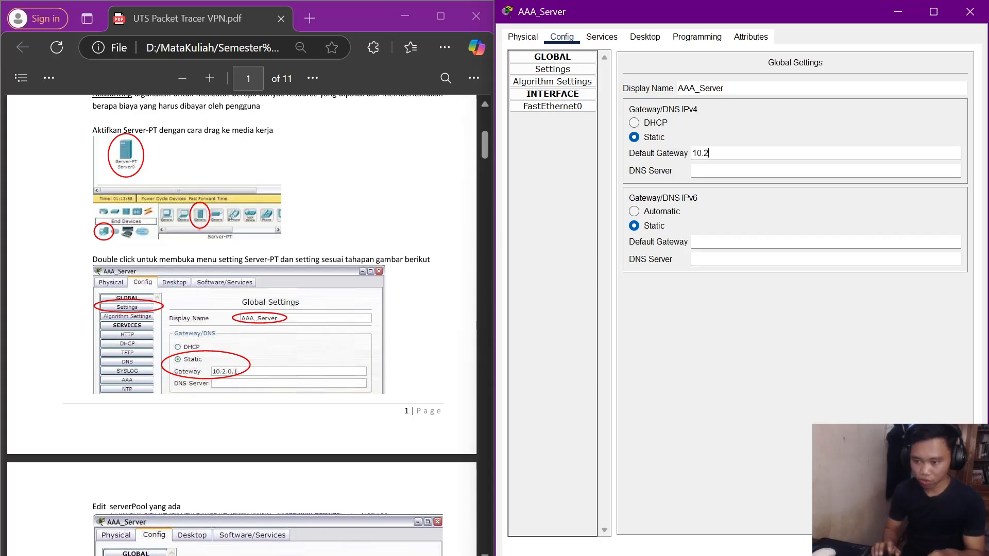
text(.0.1)
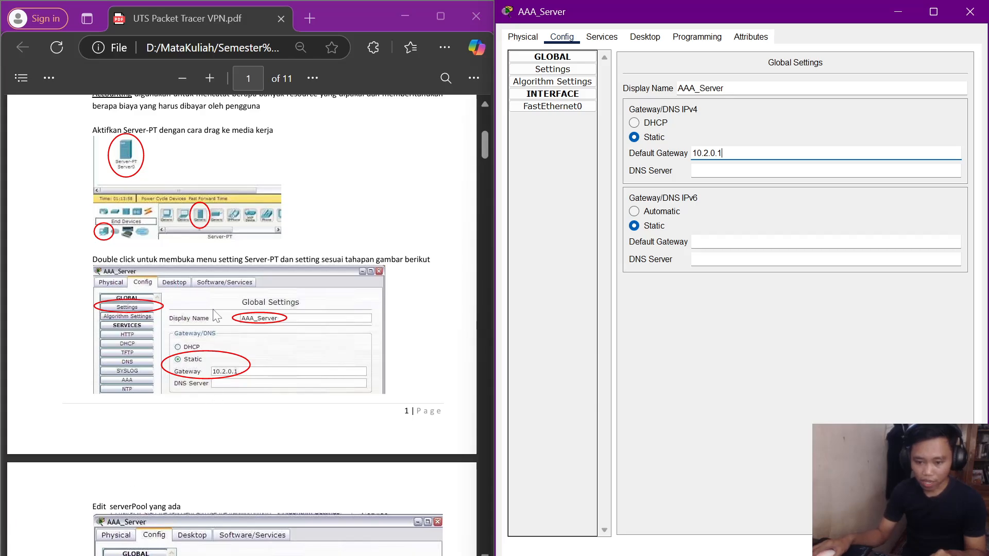
scroll(217, 316, down, 3)
scroll(294, 308, down, 3)
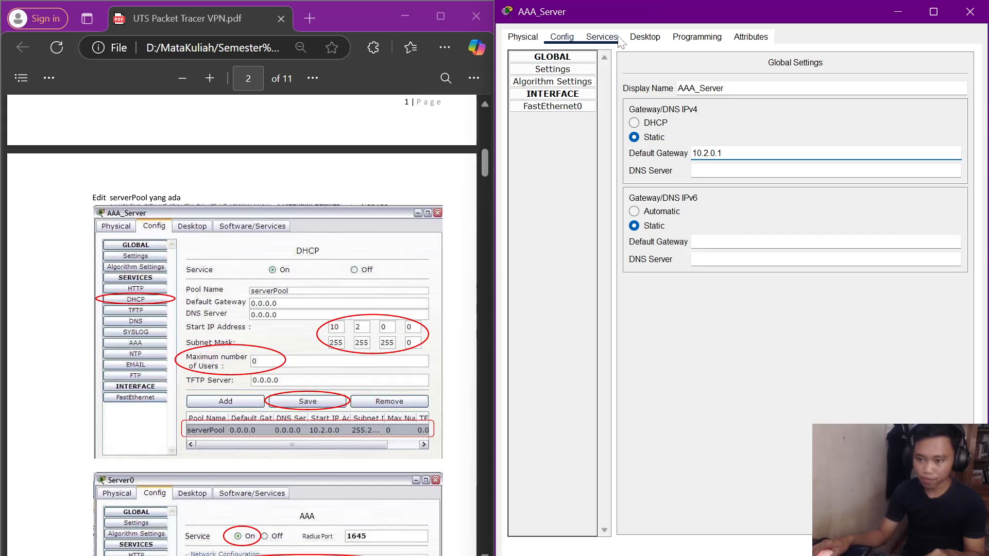
Switch on the server's DHCP service.
click(601, 37)
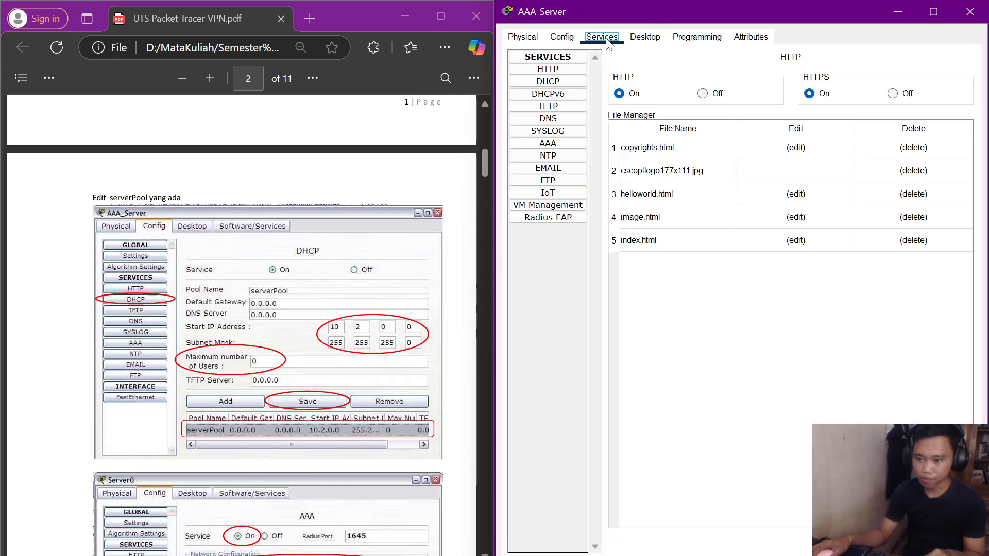
click(550, 82)
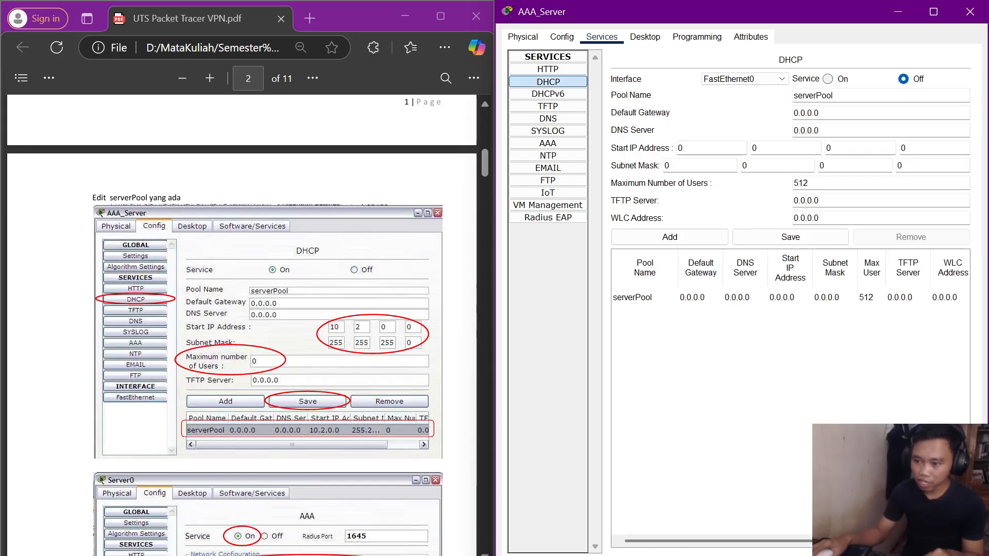
click(828, 79)
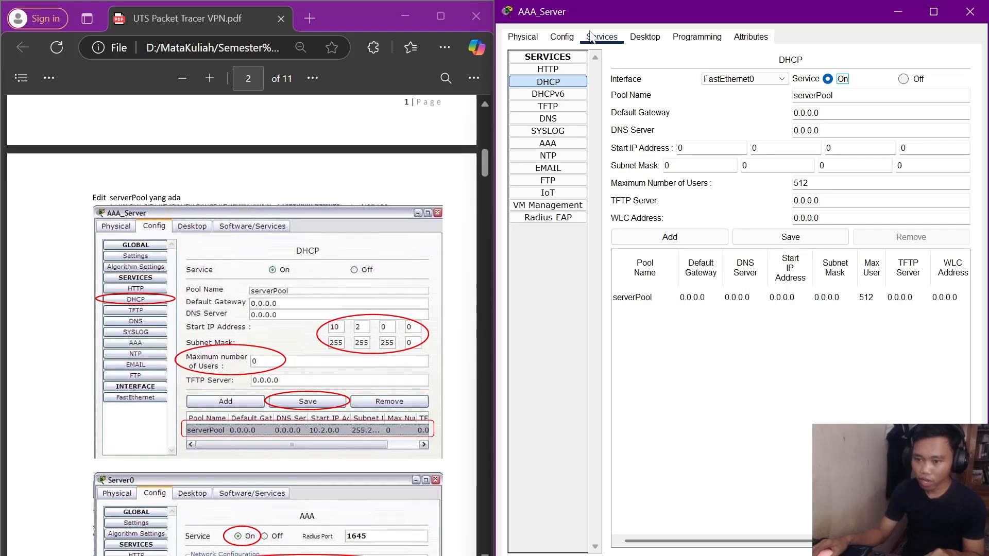
click(562, 37)
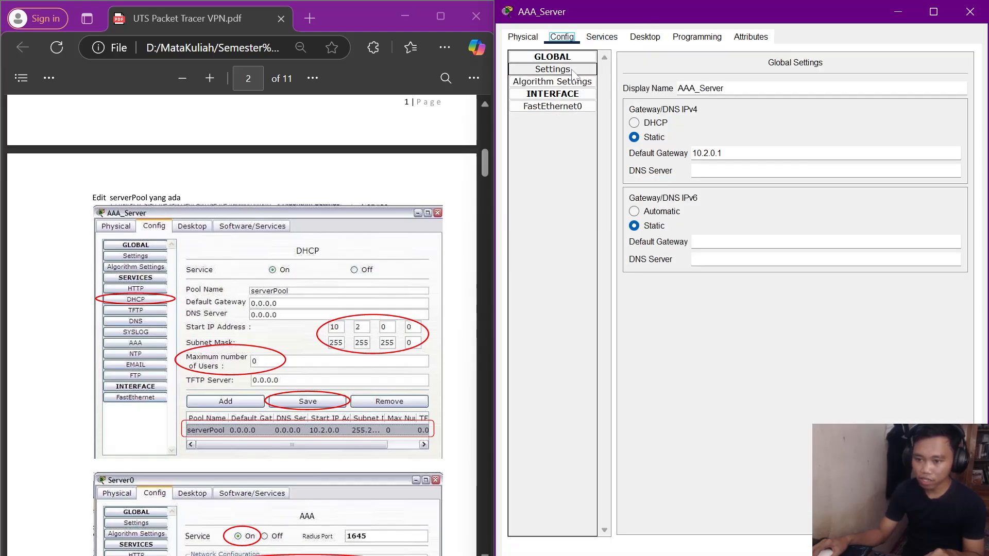
click(569, 107)
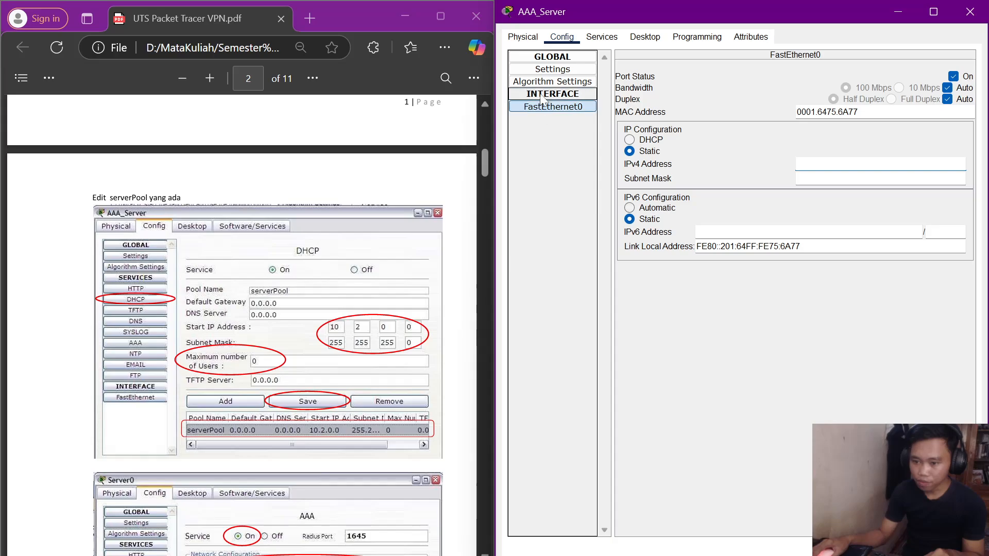
click(601, 37)
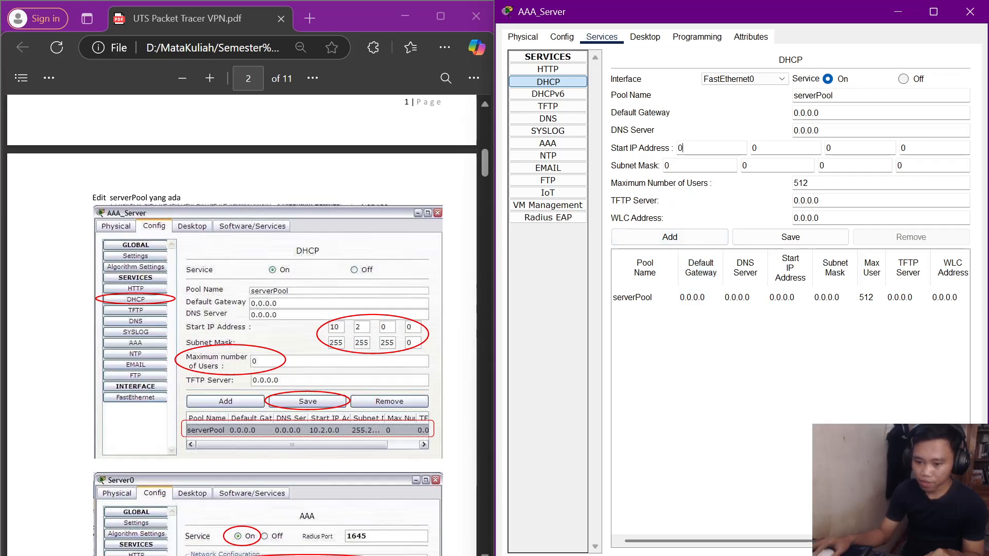
Enter serverPool start address 10.2.0.0 and subnet mask 255.255.255.0.
key(BackSpace)
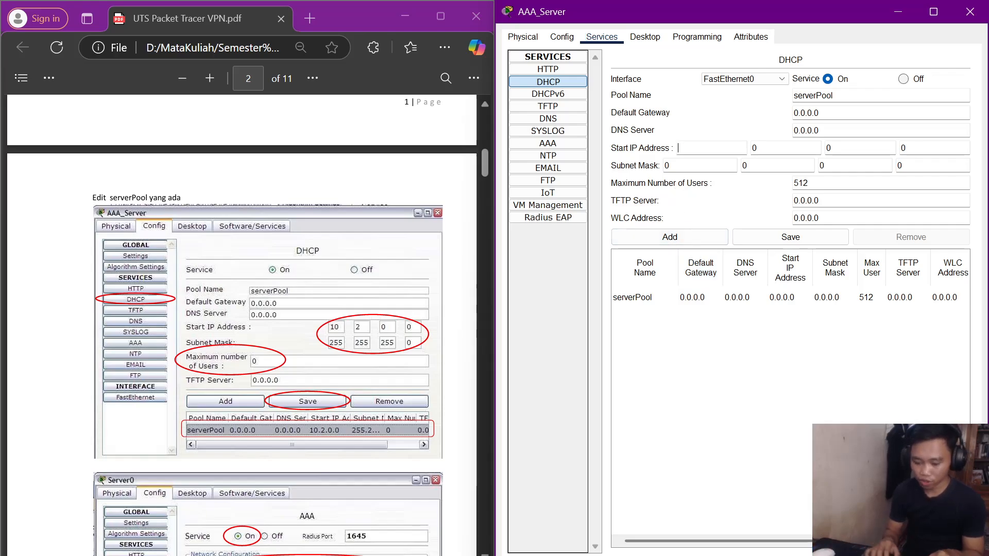
text(10)
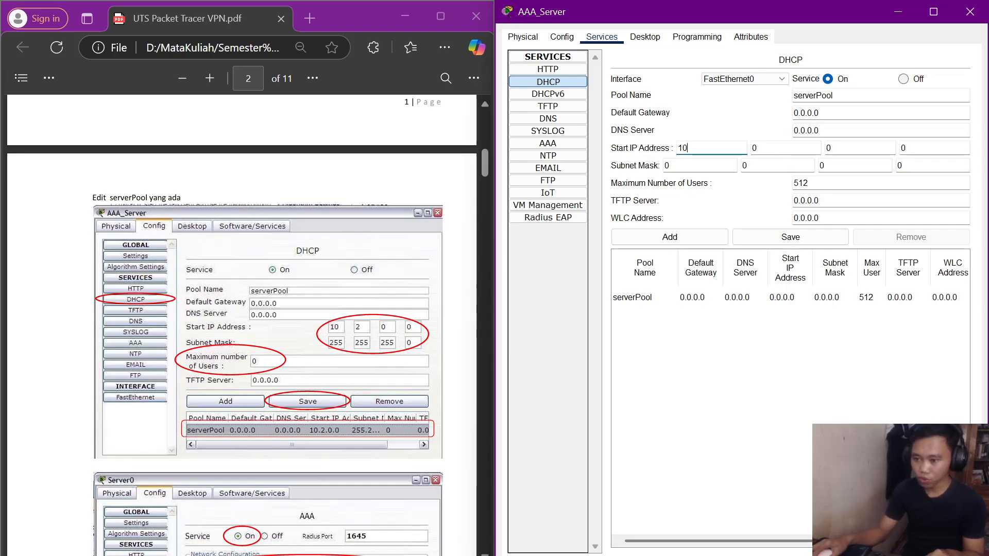
key(Tab)
text(2)
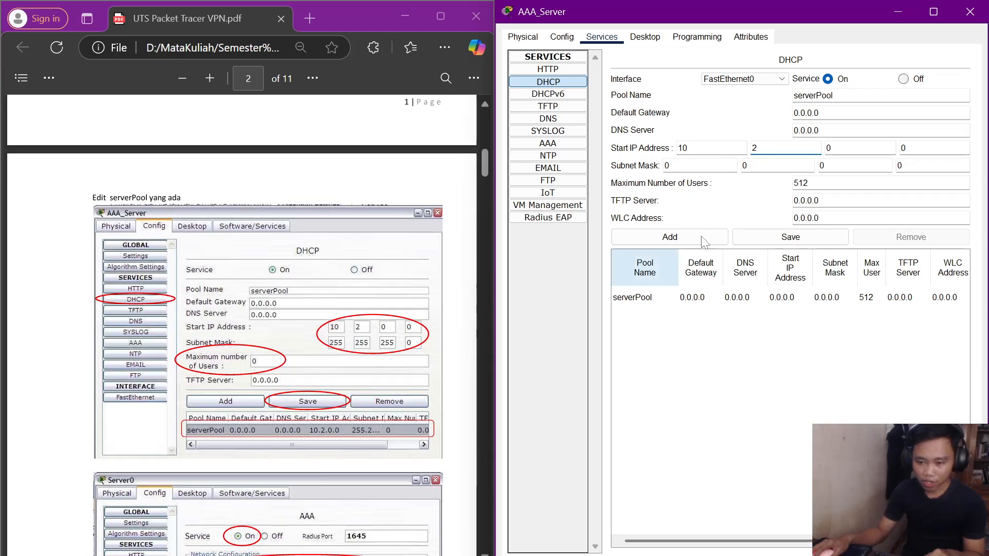
key(Tab)
key(Tab)
key(Tab)
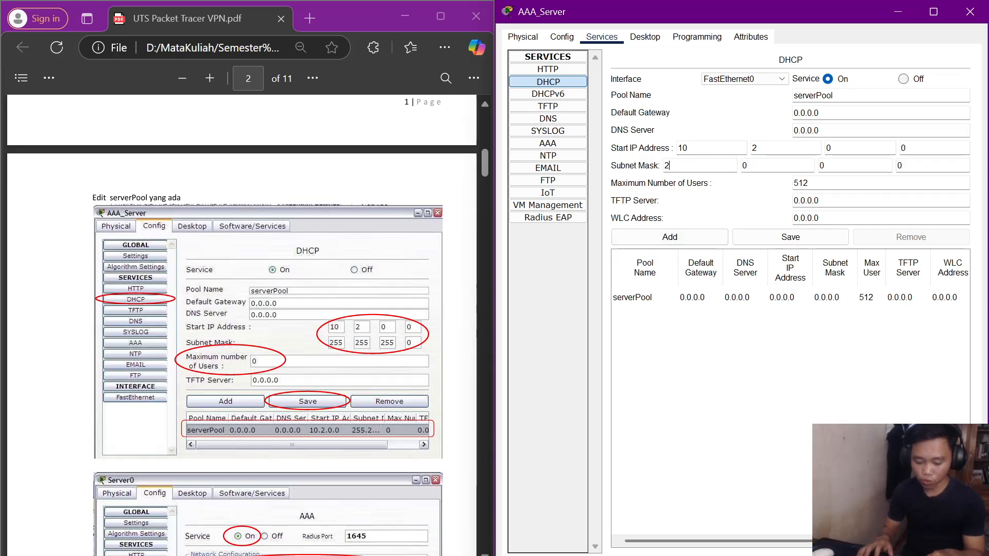
text(255)
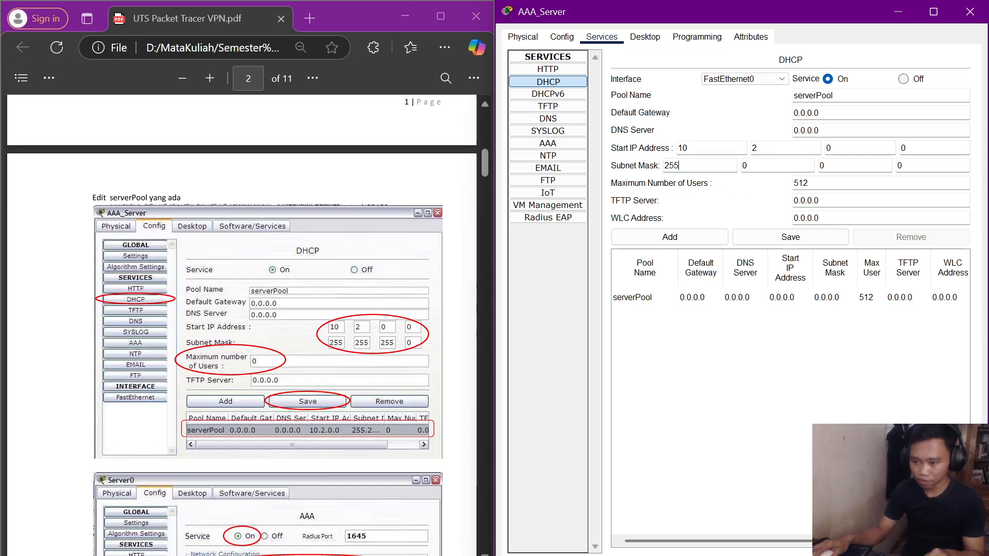
key(Tab)
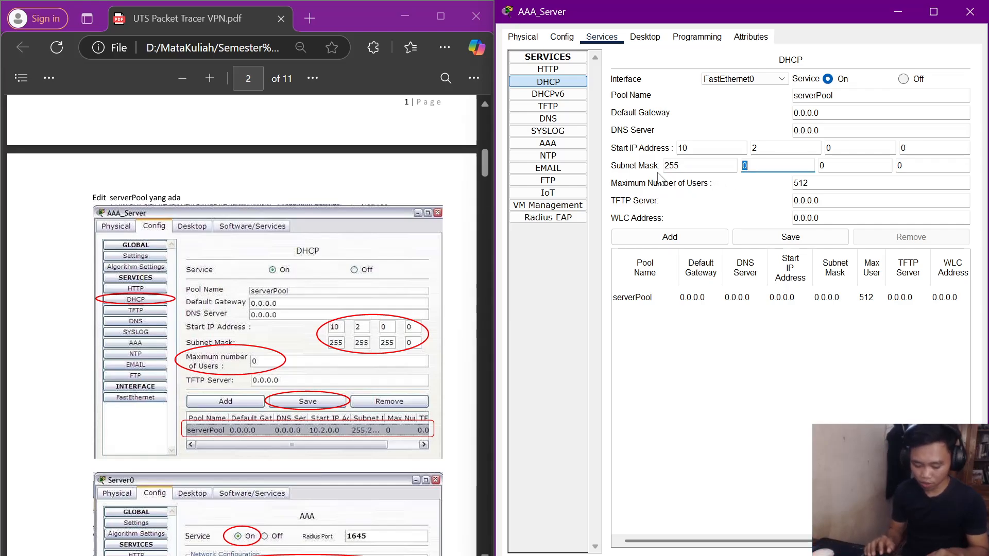
text(255)
key(Tab)
text(255)
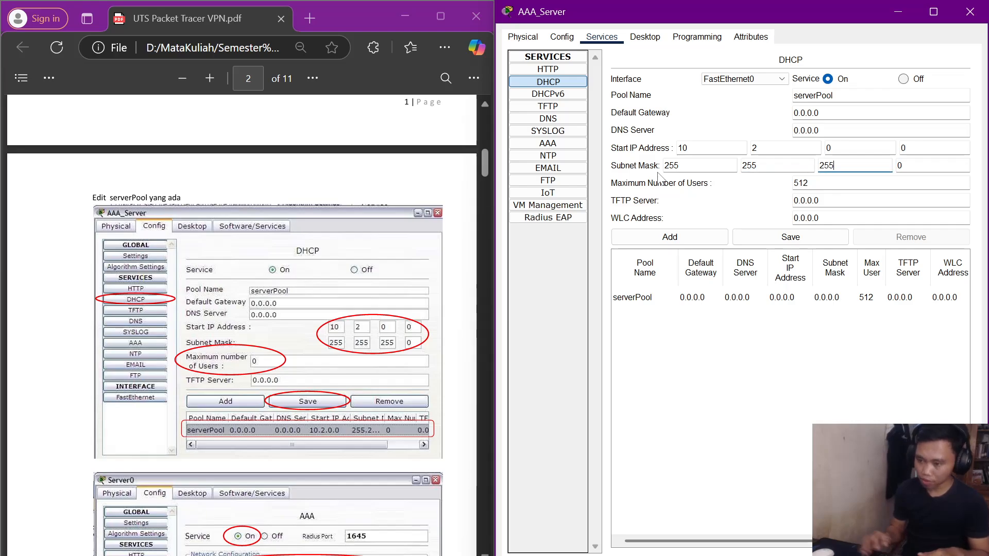
Set maximum users to 0 and save serverPool.
scroll(282, 323, down, 3)
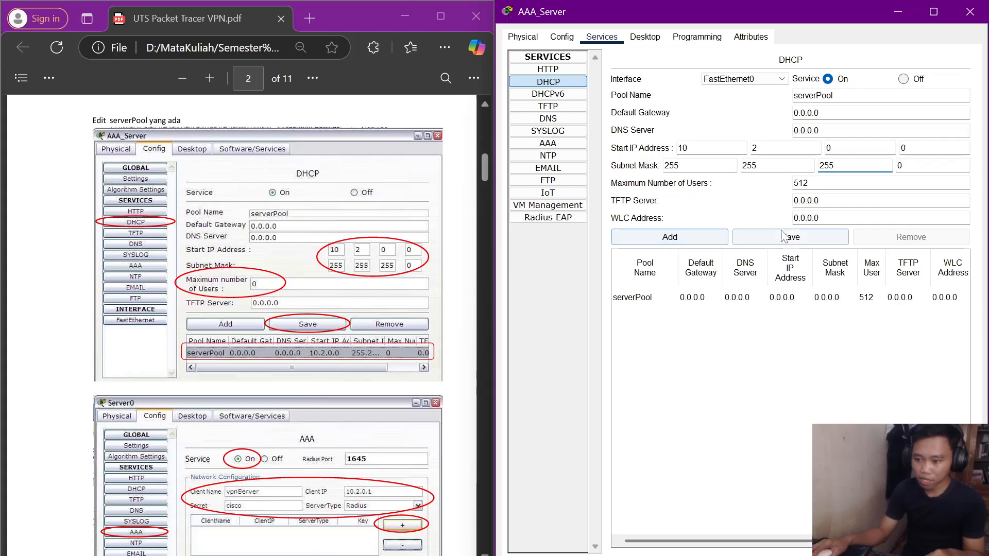
double_click(801, 184)
text(0)
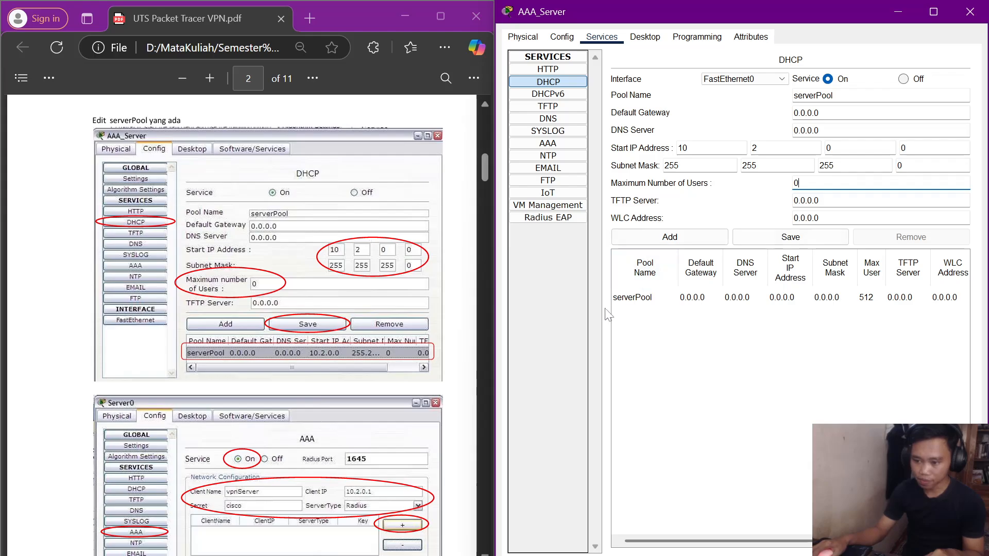
click(790, 237)
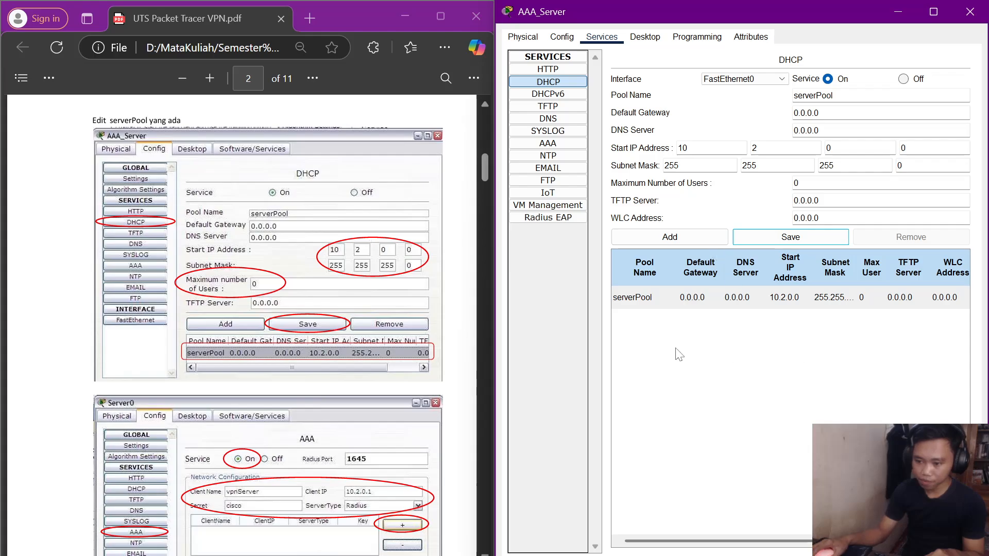
scroll(382, 304, down, 3)
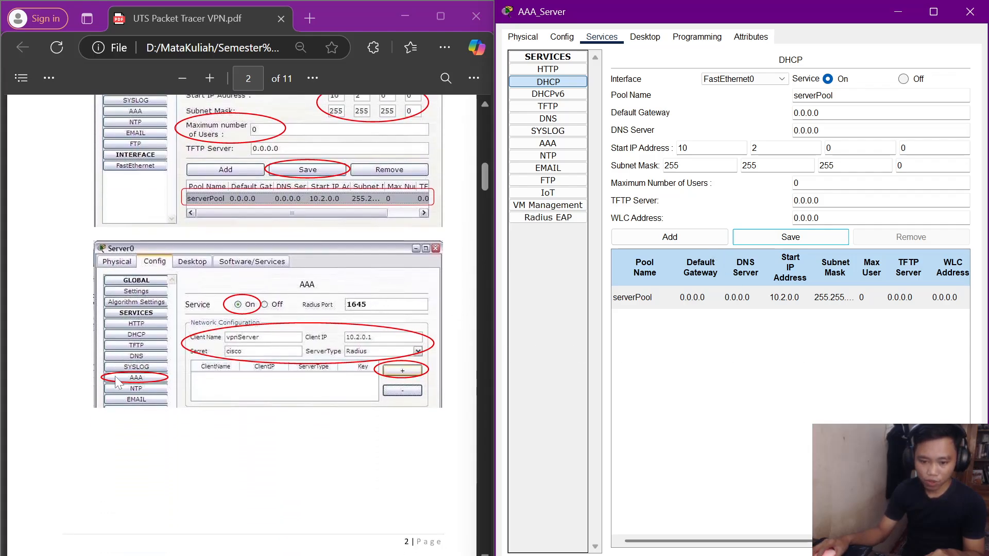
Add AAA client vpnServer at 10.2.0.1 with its shared secret.
click(534, 146)
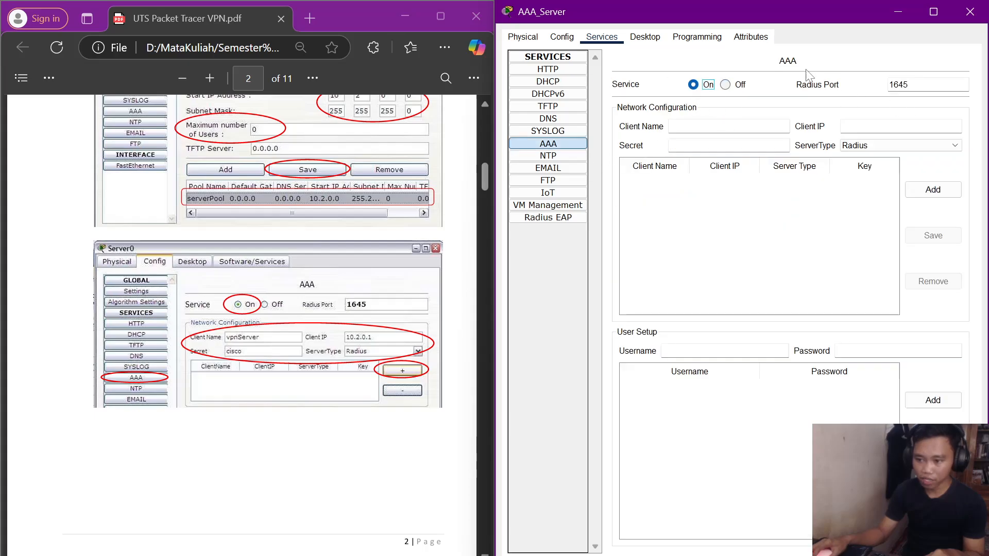
click(729, 126)
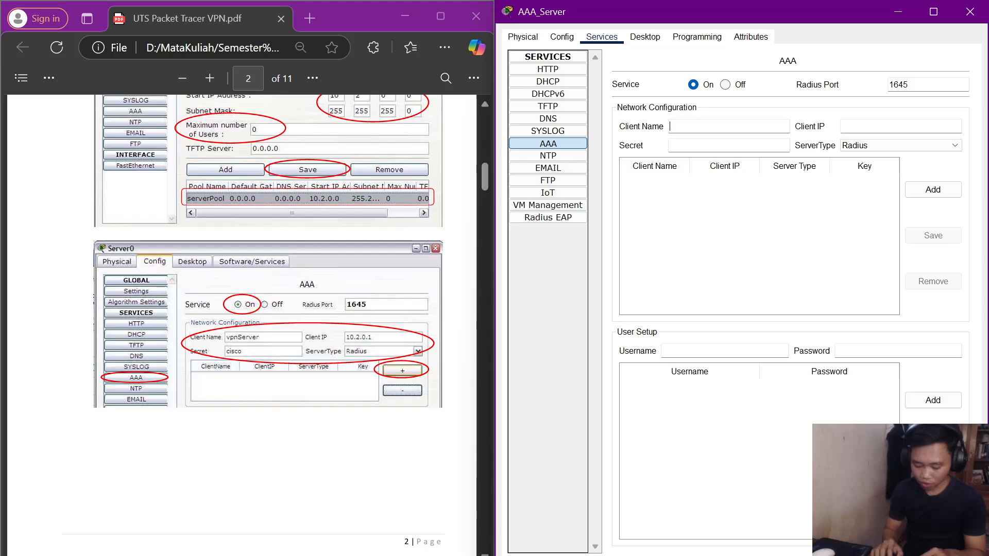
text(vpnSe)
key(BackSpace)
key(BackSpace)
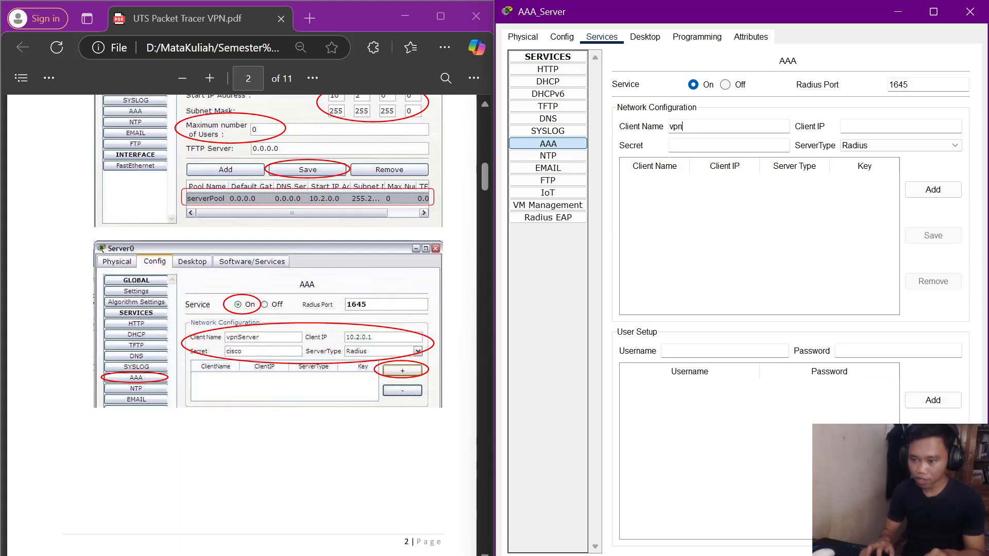
text(rver)
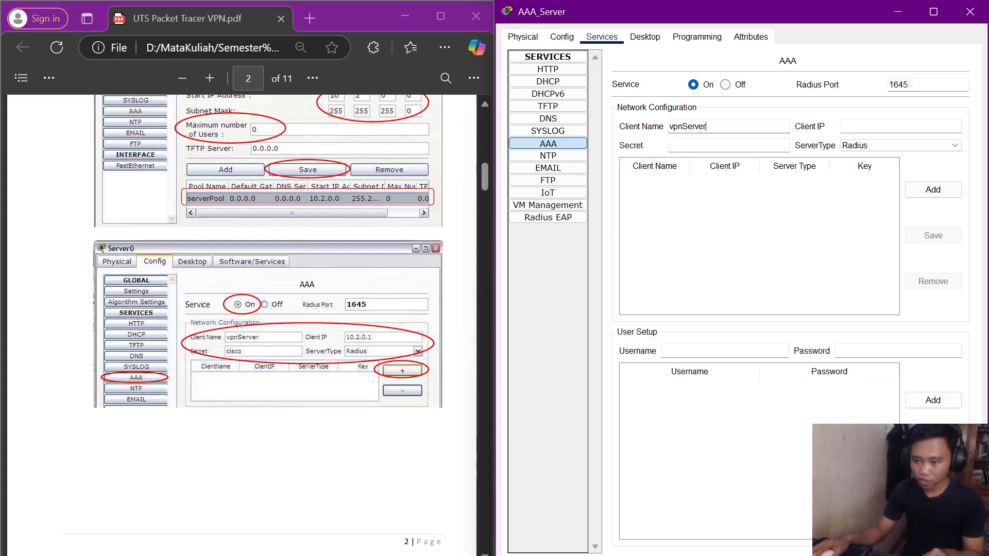
click(672, 146)
text(cisco)
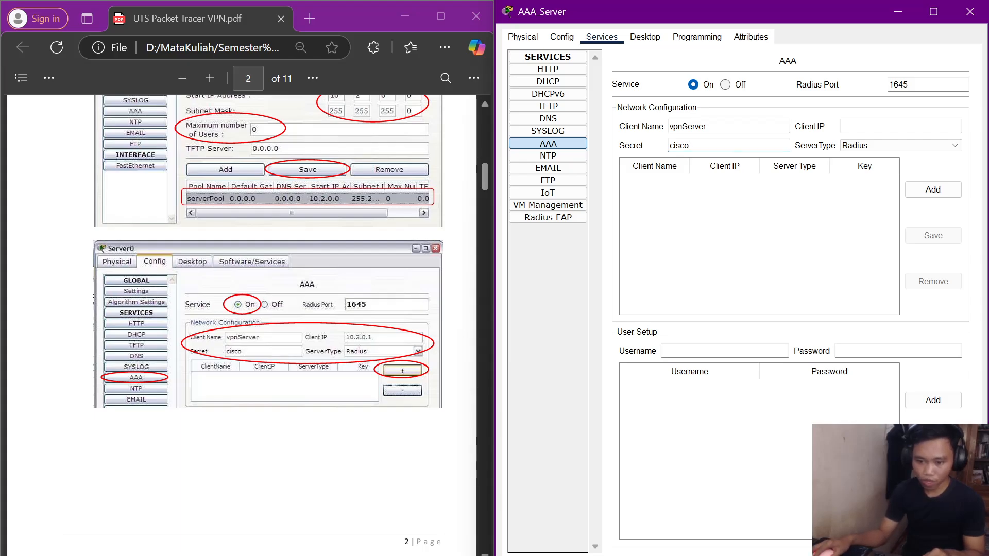
click(844, 127)
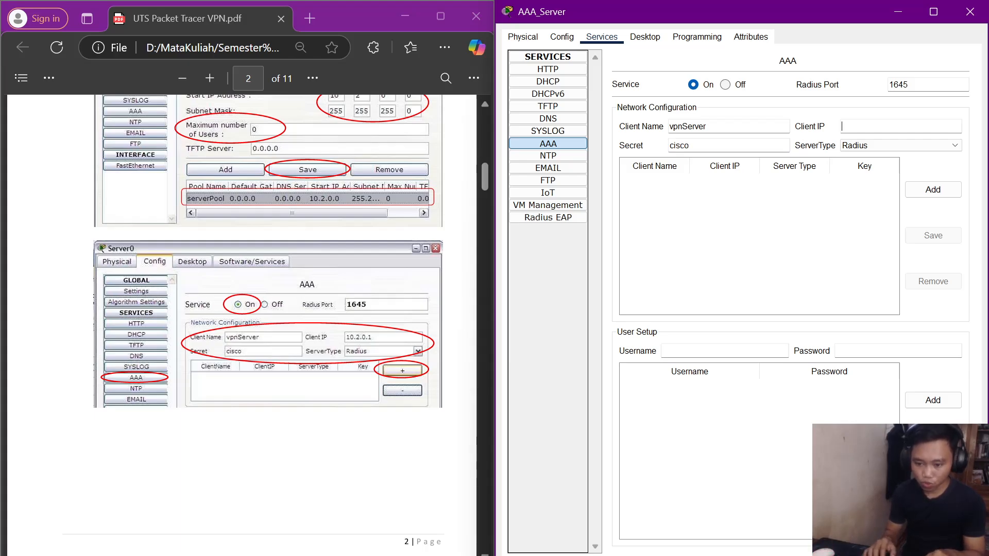
text(10)
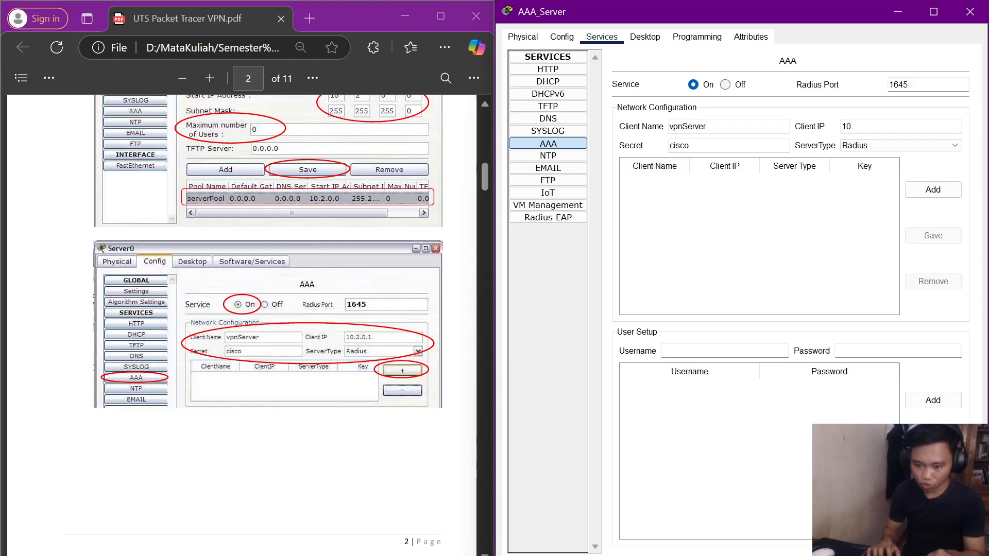
text(.2.0)
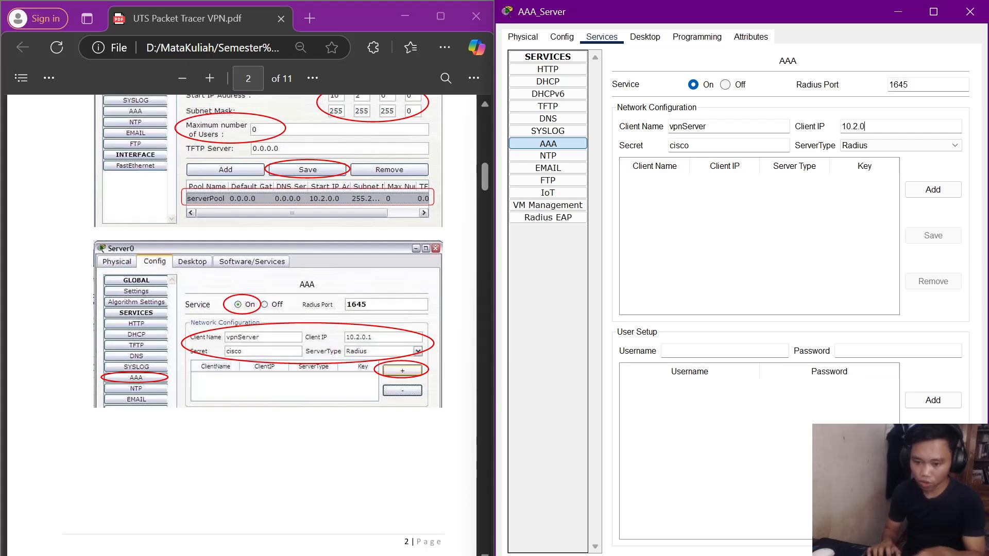
text(.1)
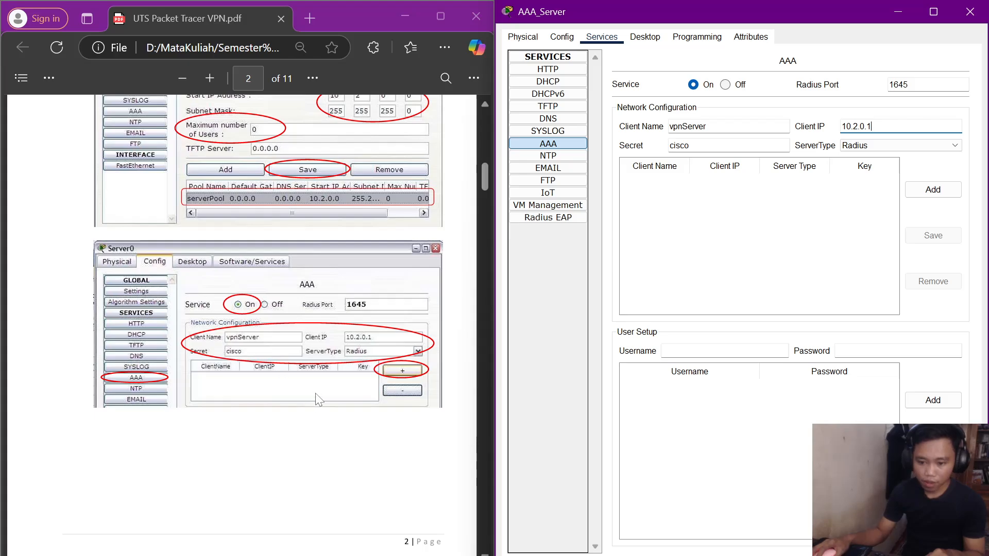
click(914, 191)
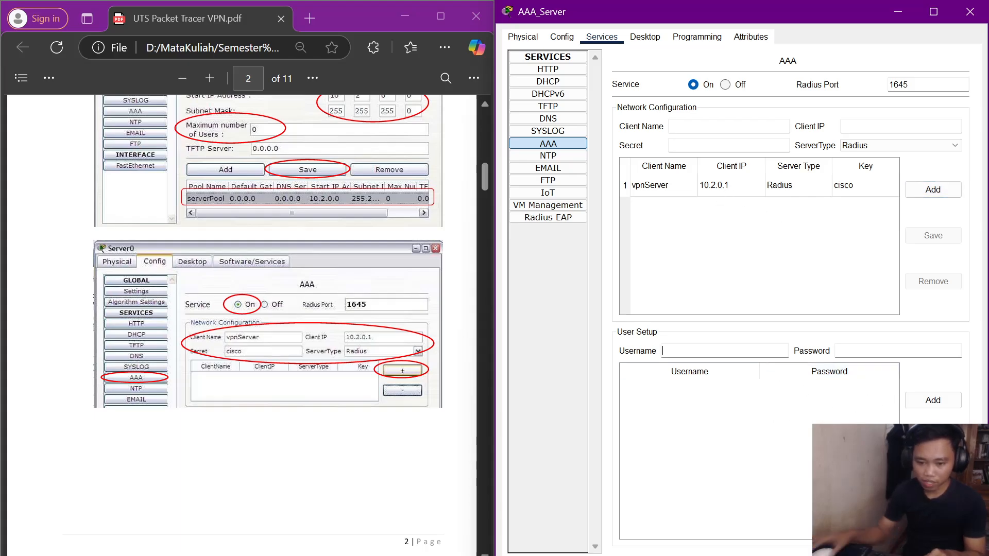
Add a login user account with its username and password.
scroll(347, 382, down, 7)
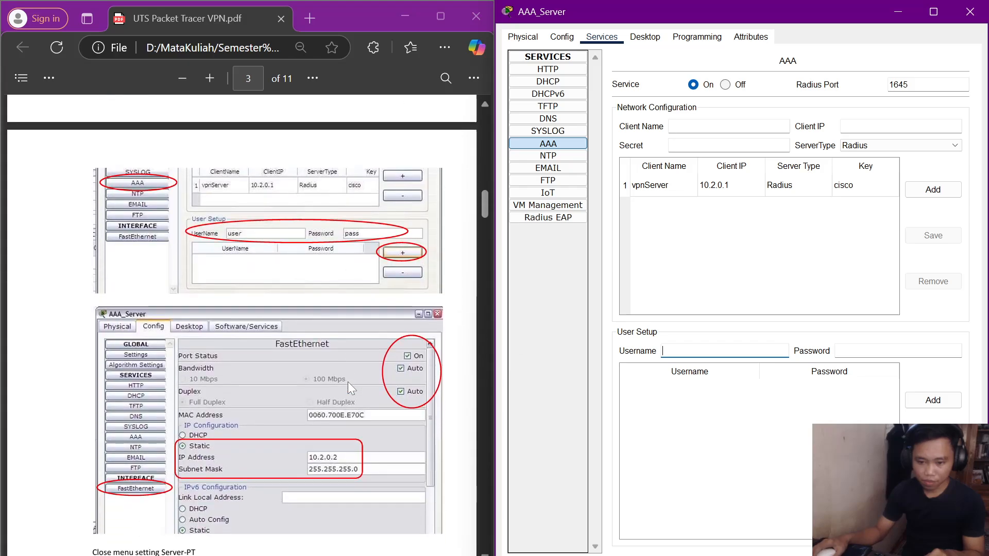
text(user)
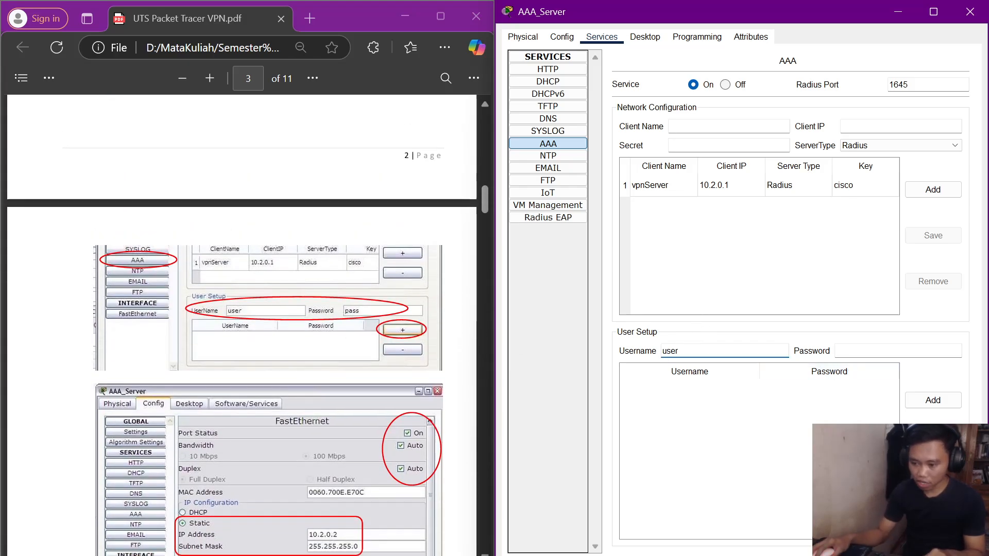
key(Tab)
text(pass)
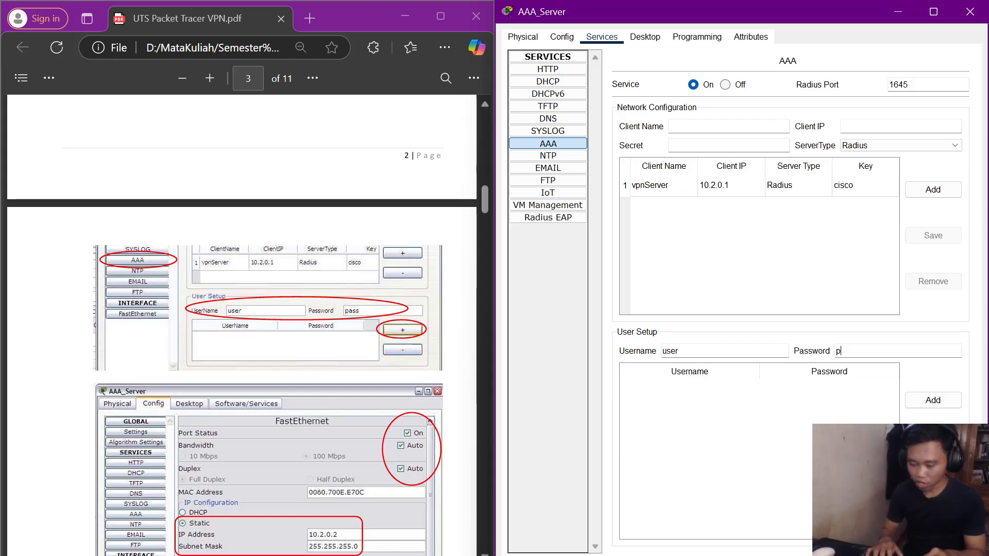
click(923, 404)
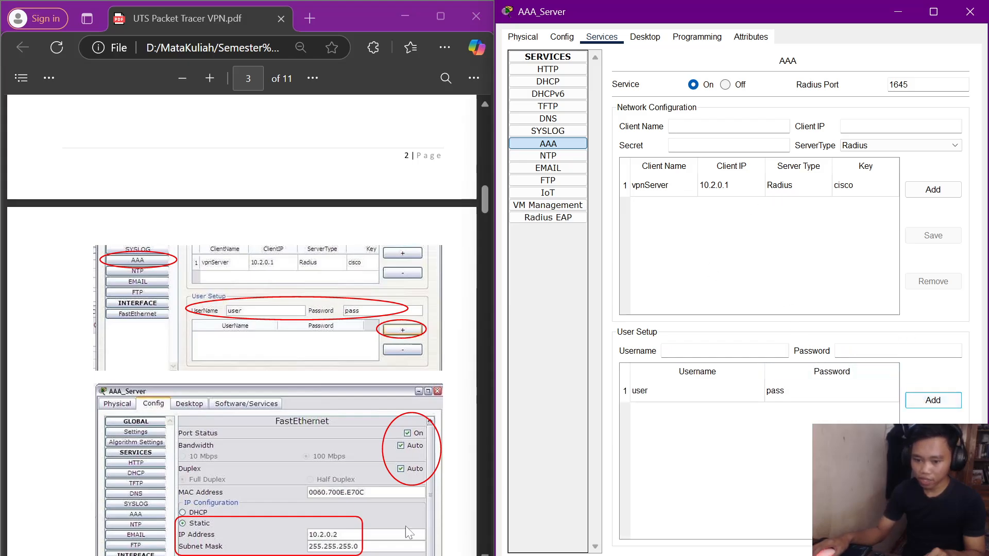
scroll(199, 468, down, 3)
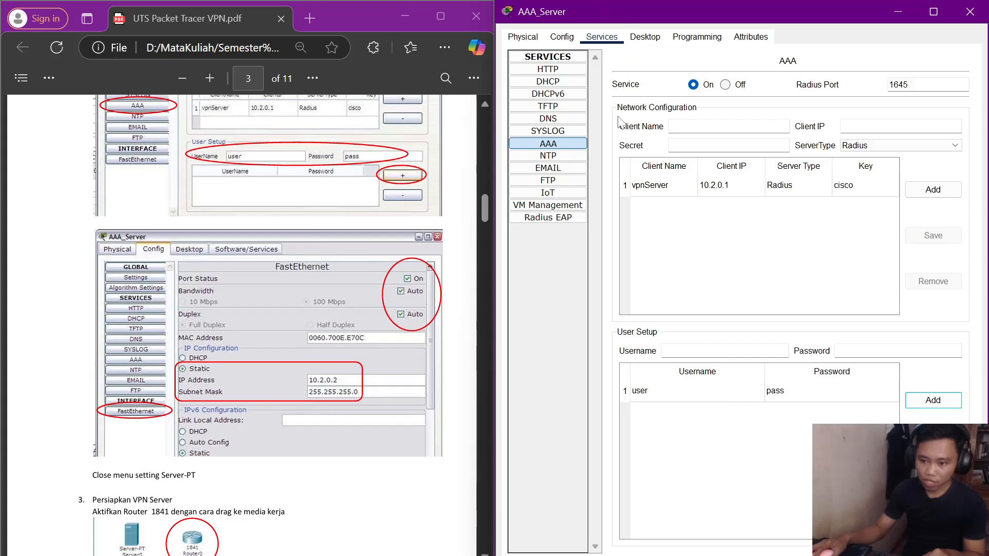
Give FastEthernet0 10.2.0.2 with mask 255.255.255.0, then close the AAA_Server window.
click(562, 38)
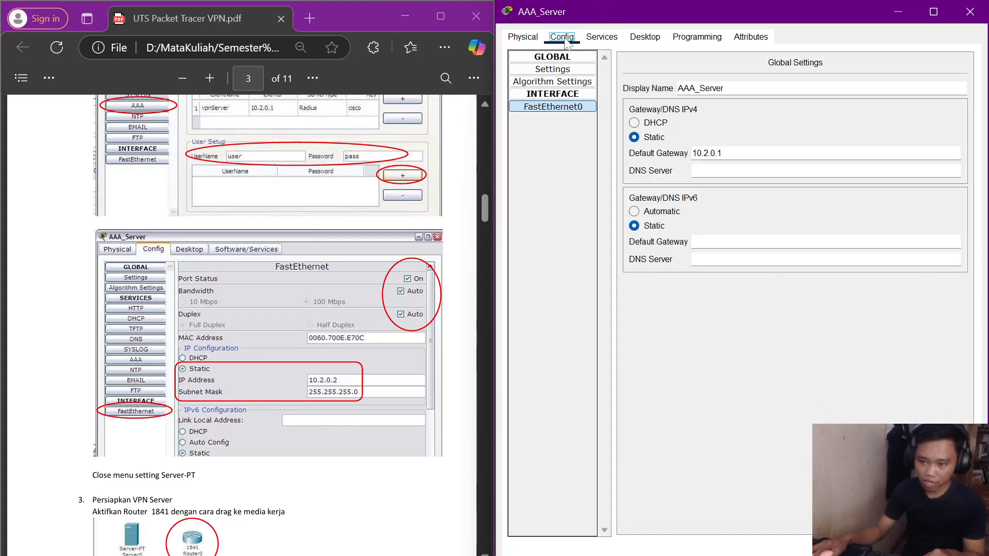
click(565, 109)
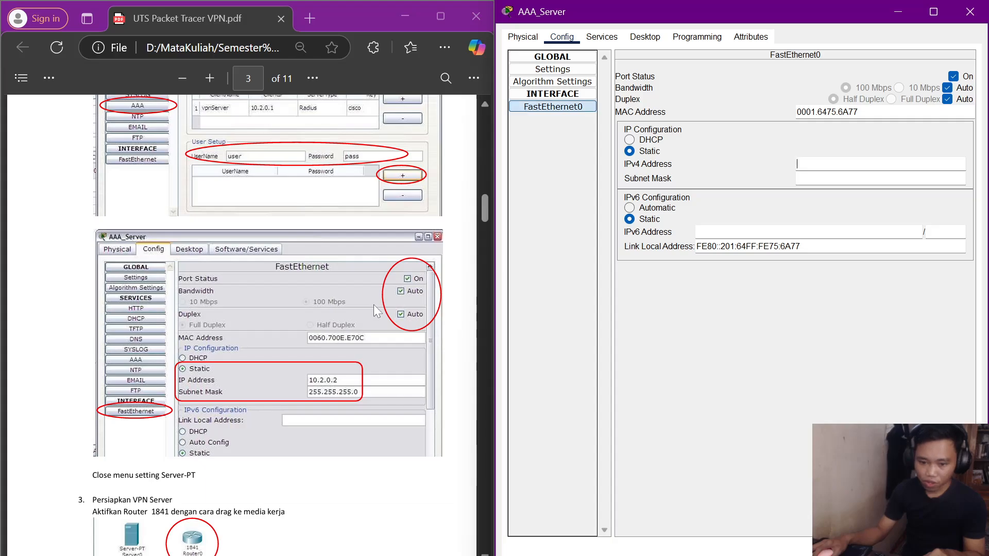
scroll(257, 328, down, 2)
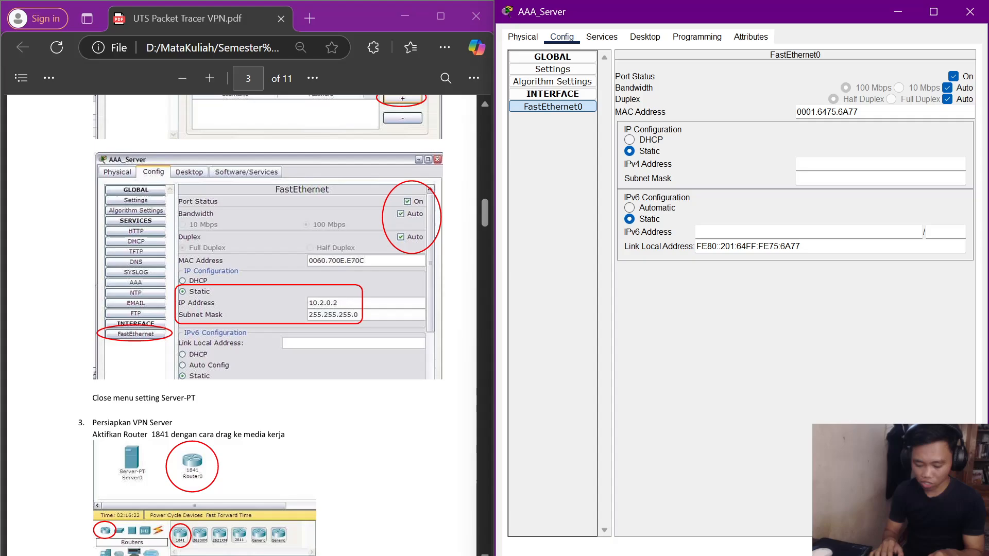
text(10.2)
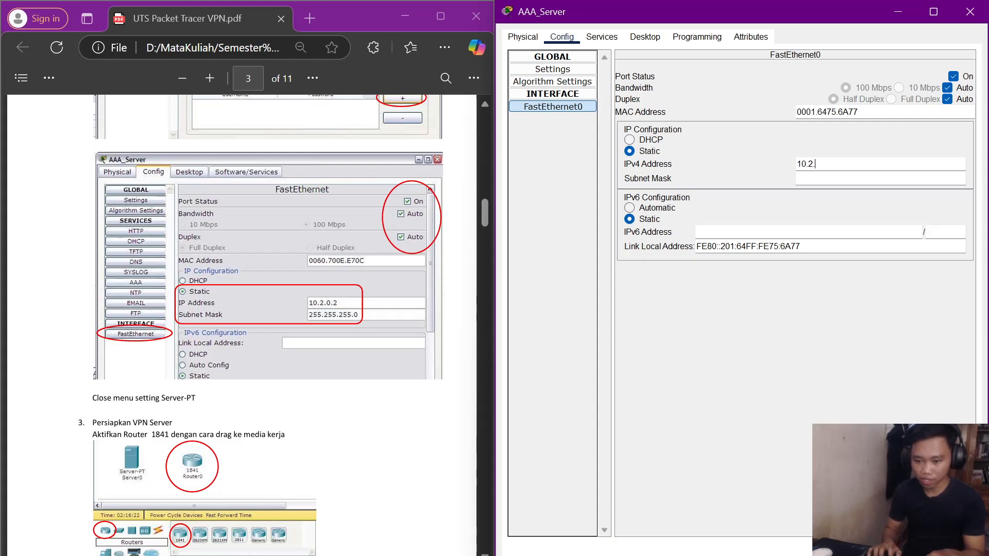
text(.0.)
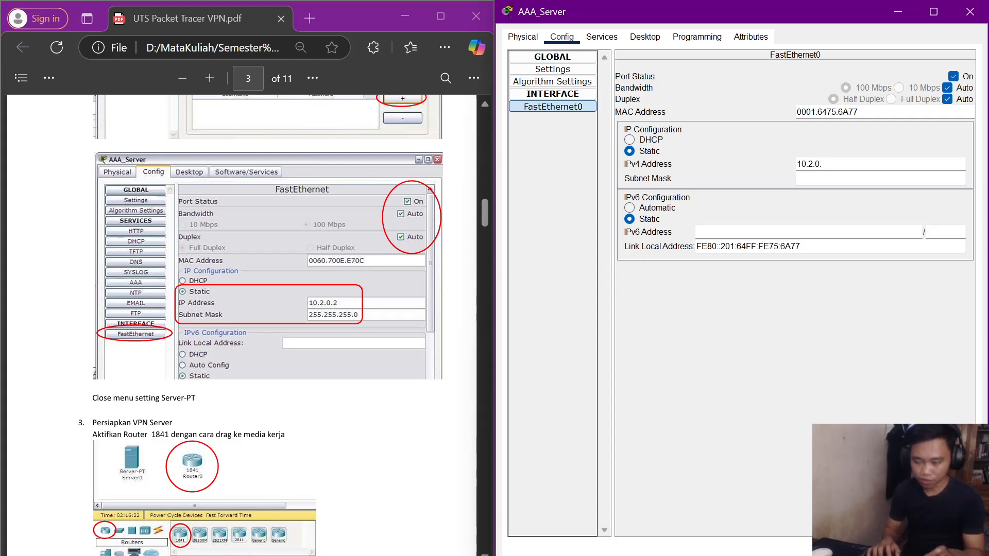
text(2)
click(803, 178)
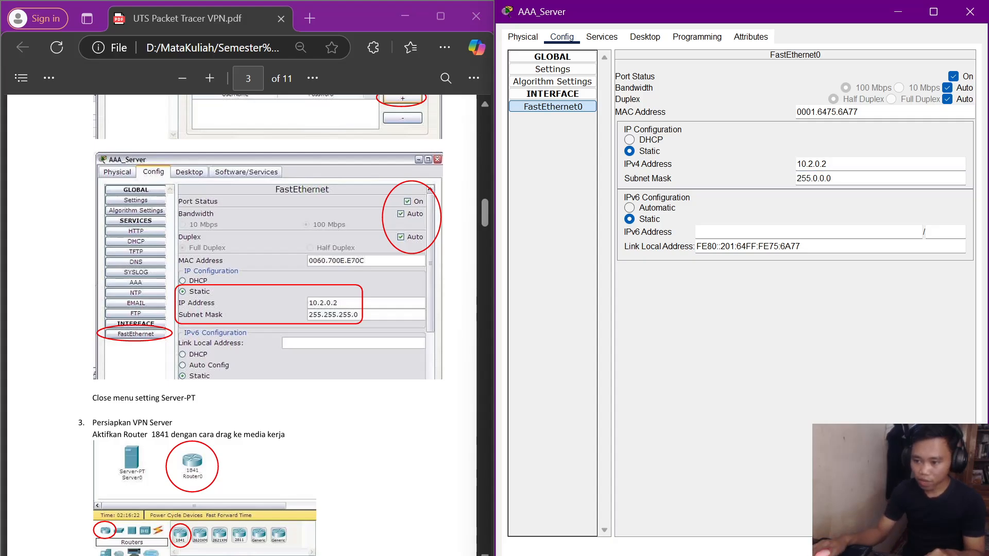
key(BackSpace)
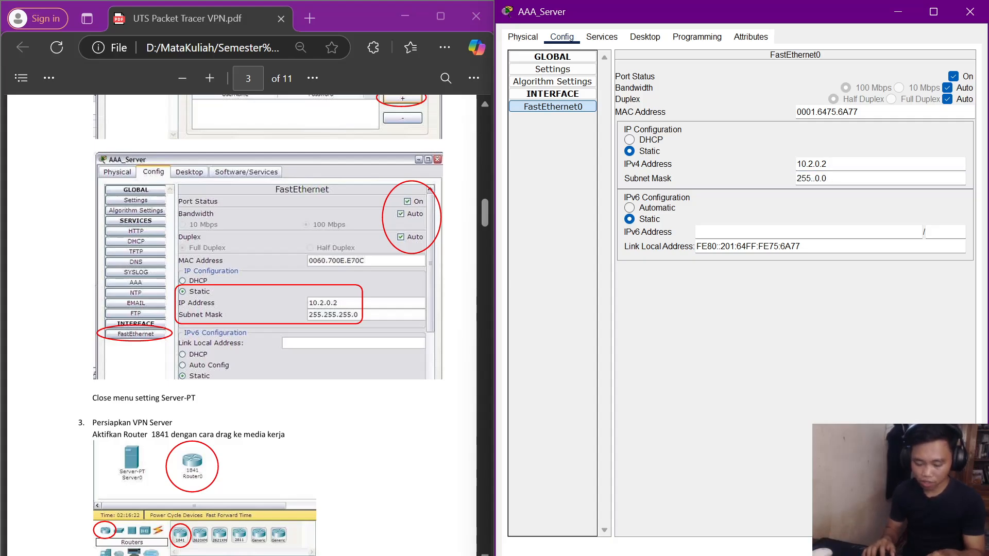
text(255)
key(Right)
key(Right)
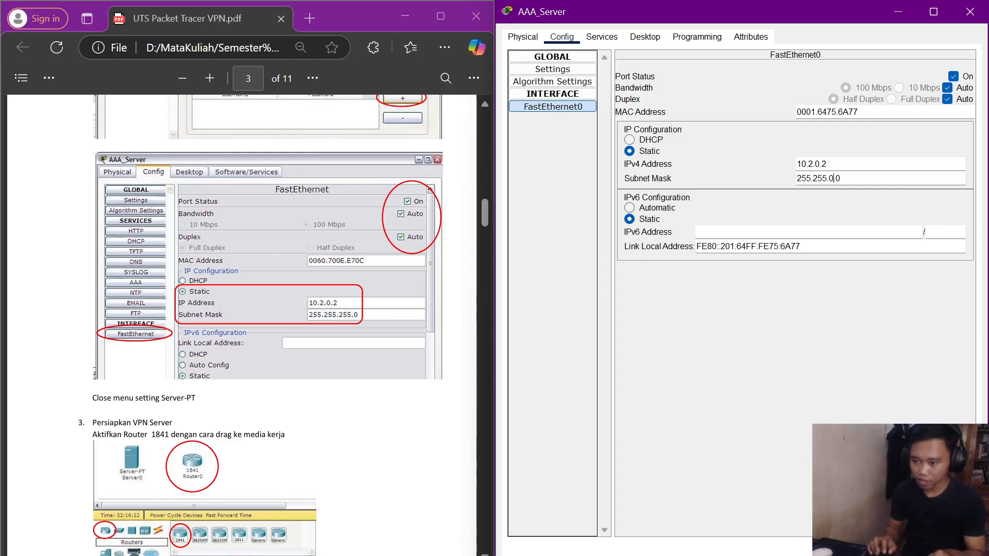
key(BackSpace)
text(255.)
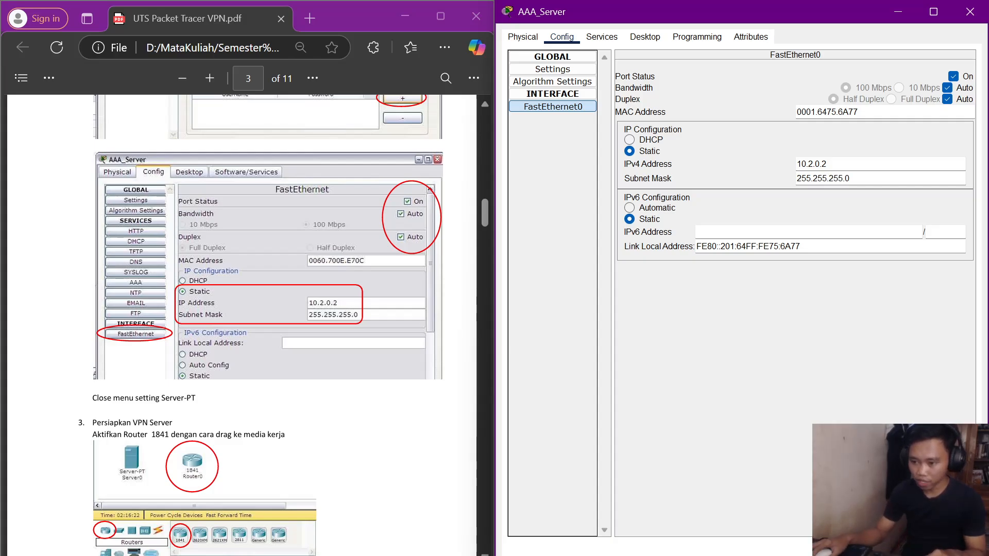
scroll(293, 358, down, 1)
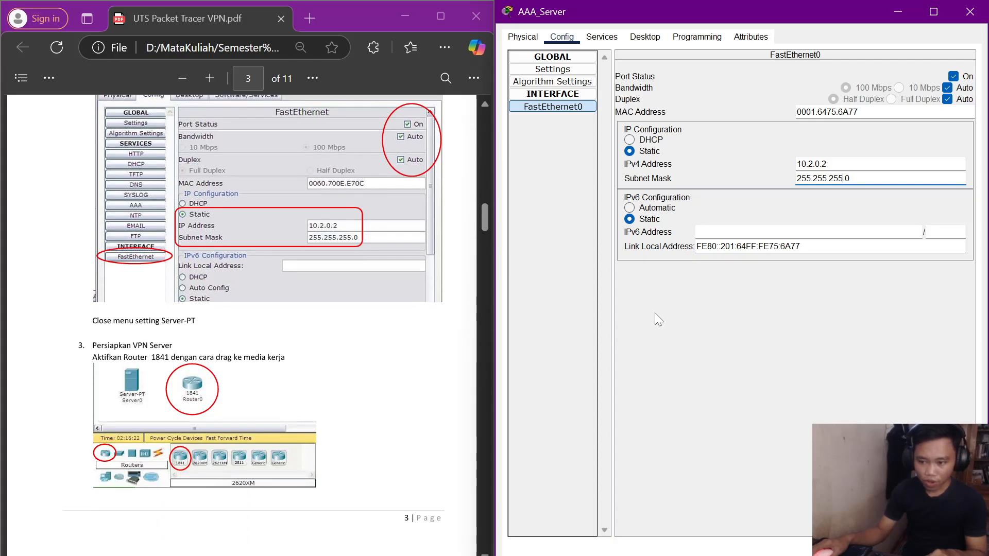
click(698, 320)
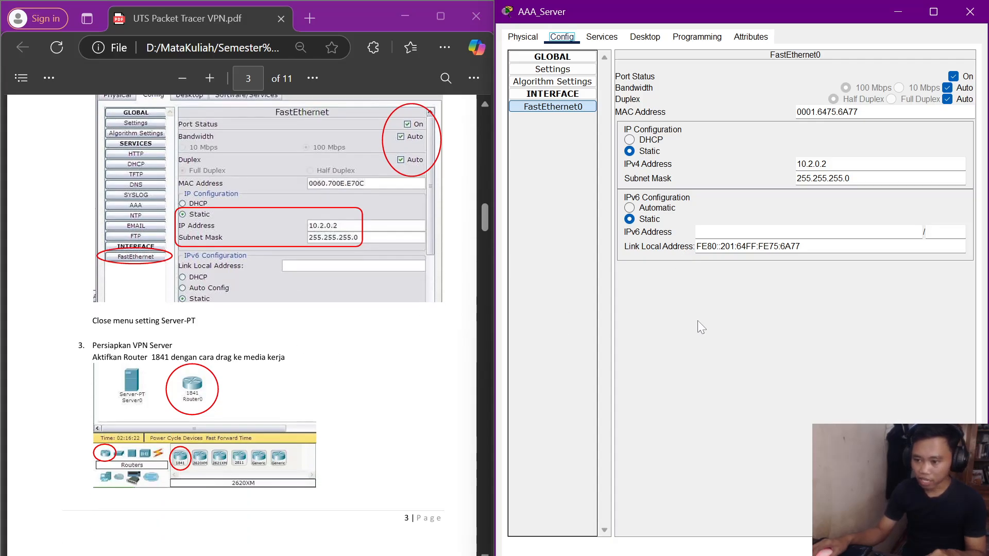
click(970, 11)
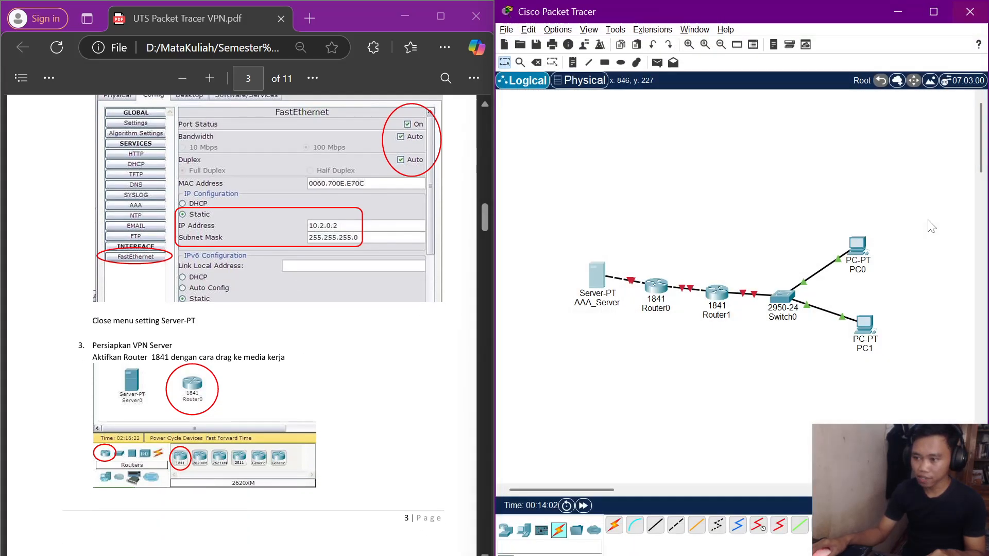
Open Router0's CLI docked right, decline initial configuration to reach Router>, and bring up Run.
click(657, 286)
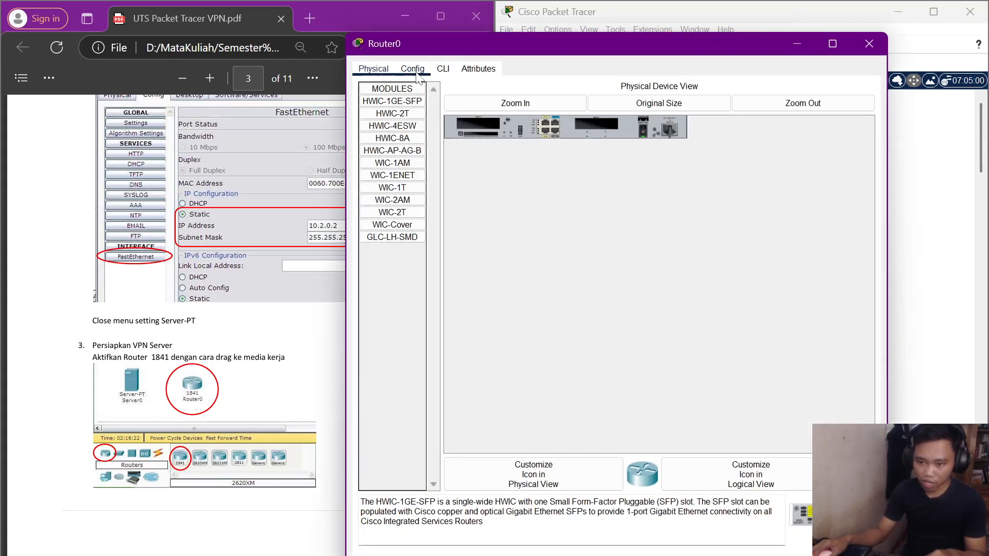
click(440, 69)
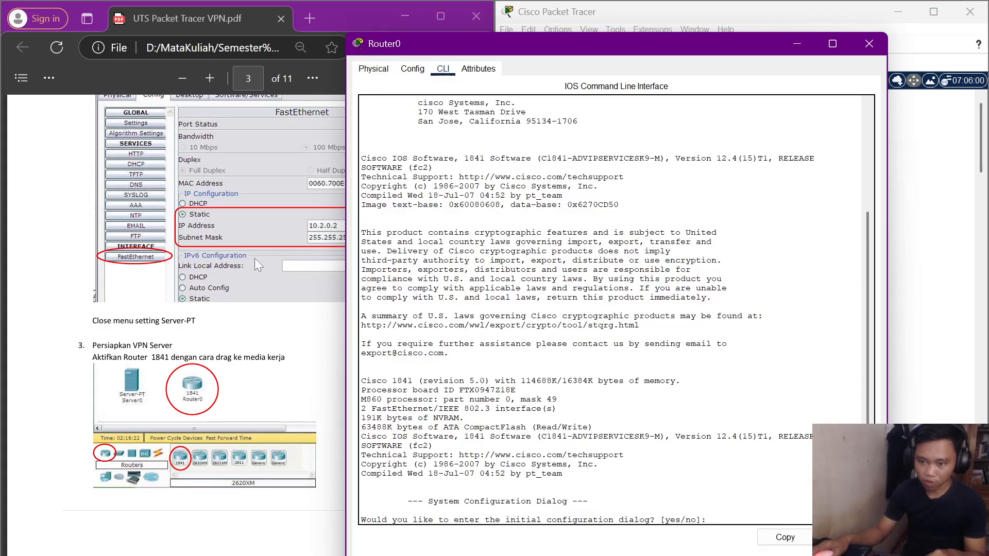
key(super+Right)
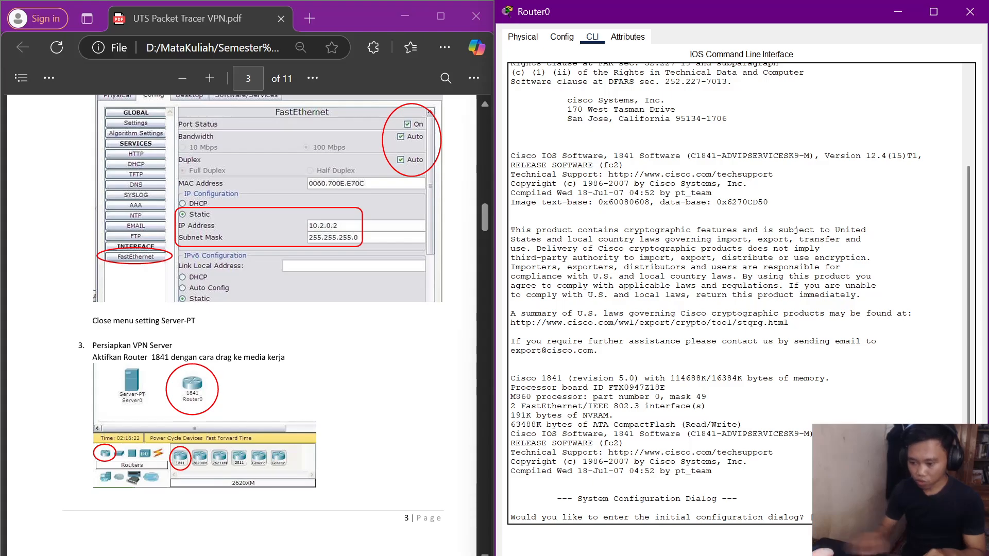
text(no)
key(Return)
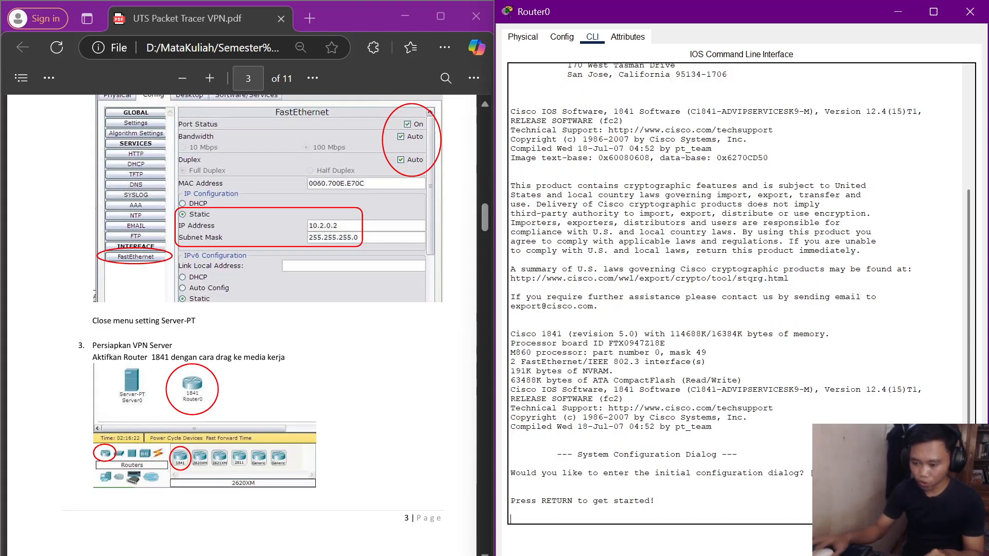
key(Return)
key(super+r)
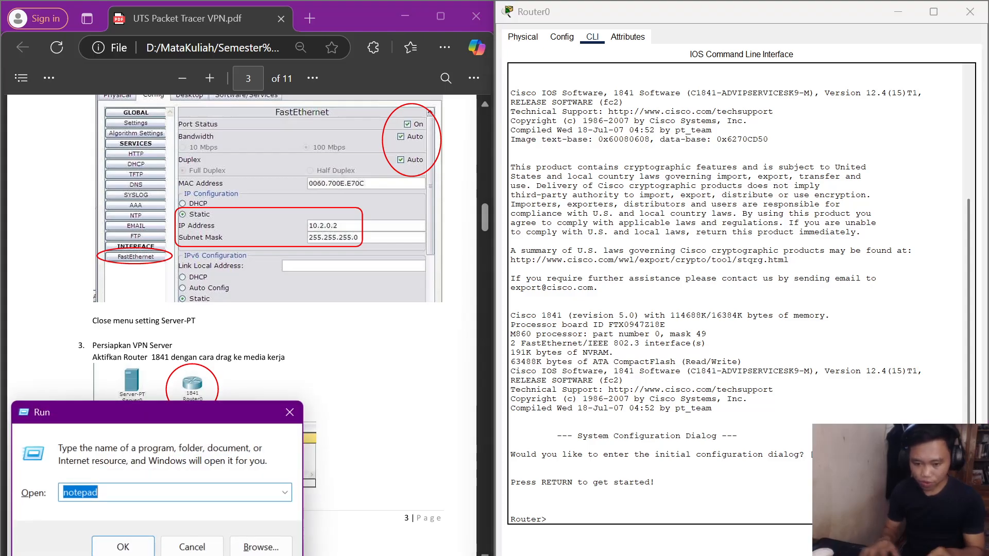
Paste all of Config Router 0 (VPN Server).txt into Router0's CLI, then close Router0.
key(Return)
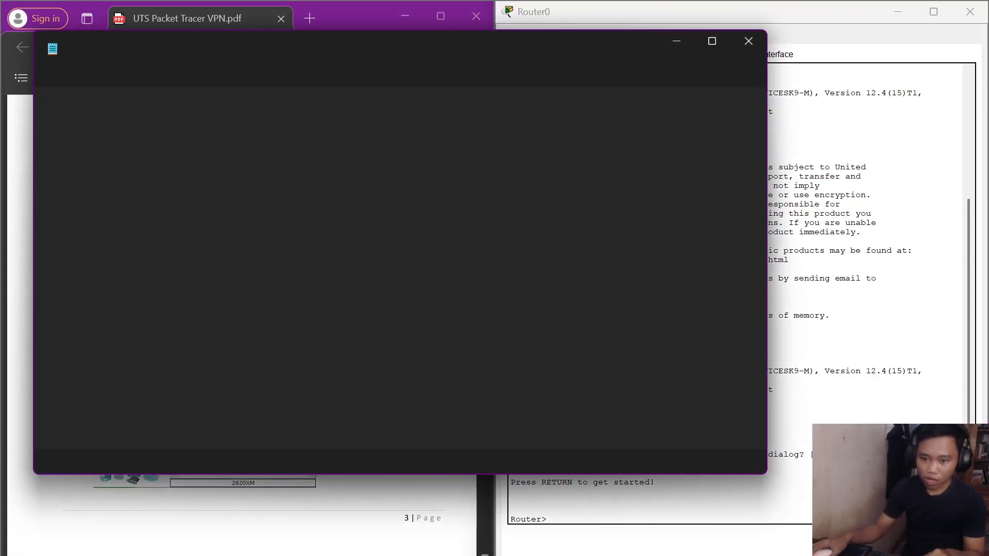
click(151, 55)
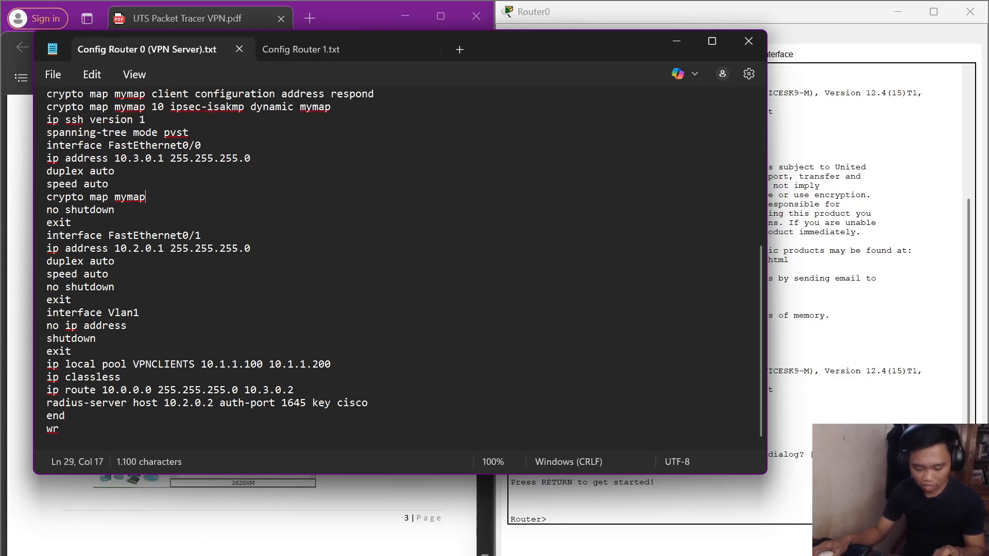
key(ctrl+a)
key(ctrl+c)
key(alt+Tab)
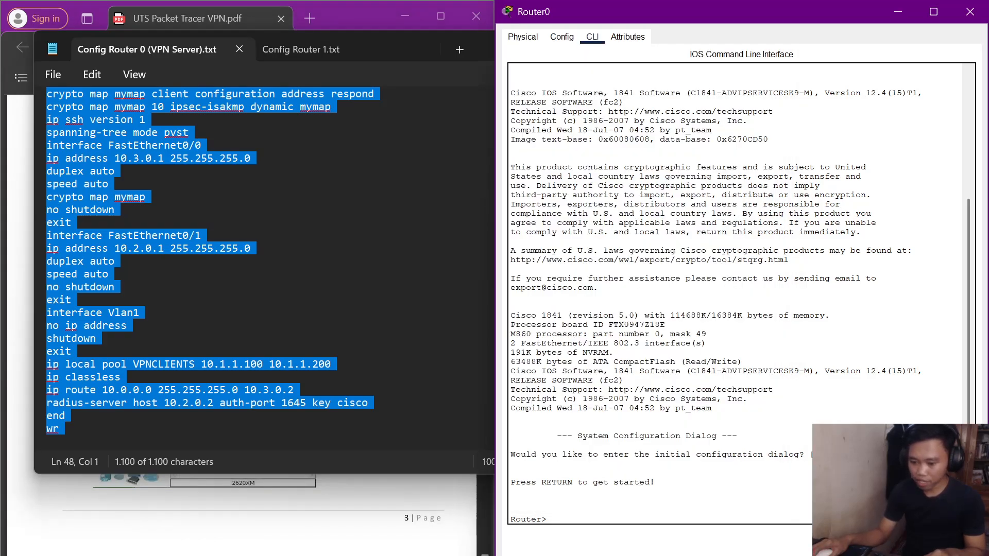
key(ctrl+v)
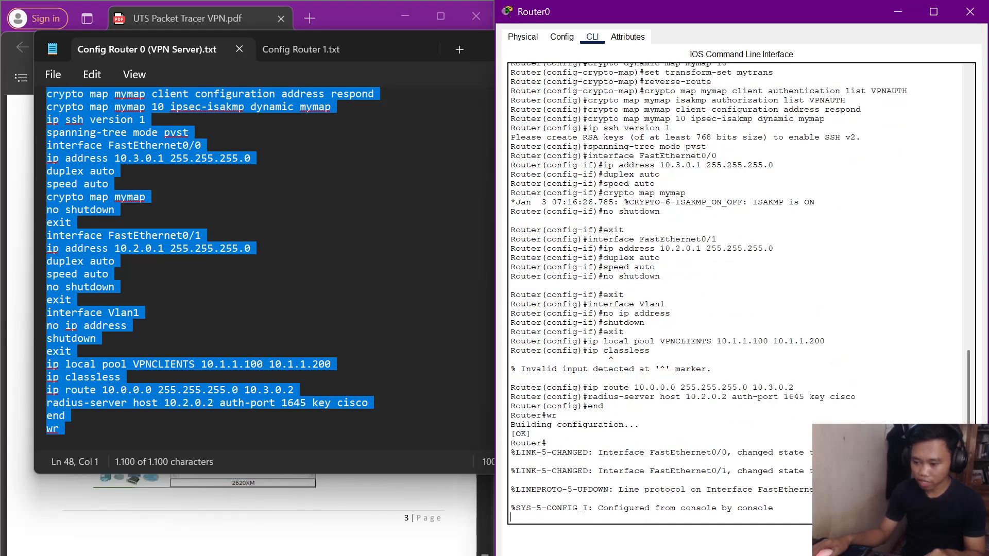
click(970, 11)
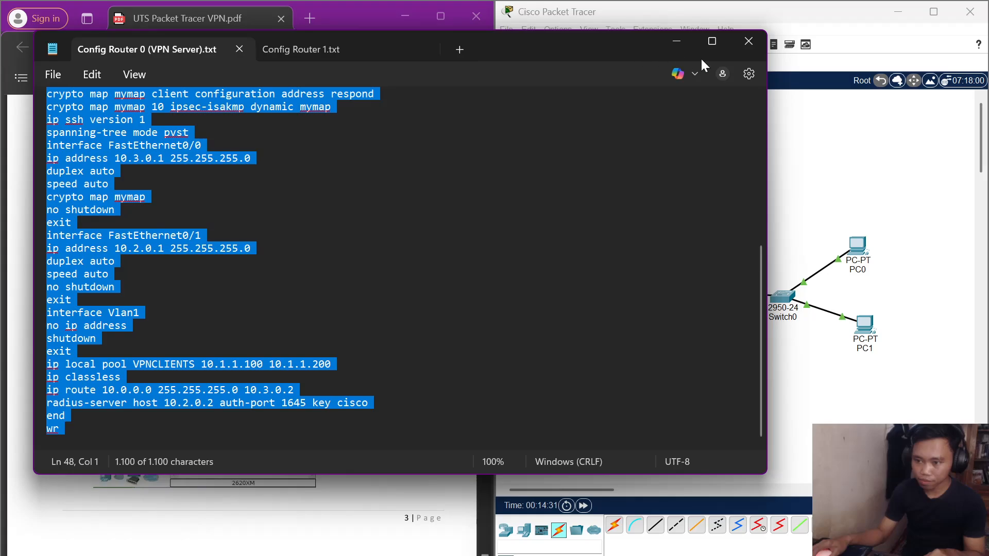
key(super+Left)
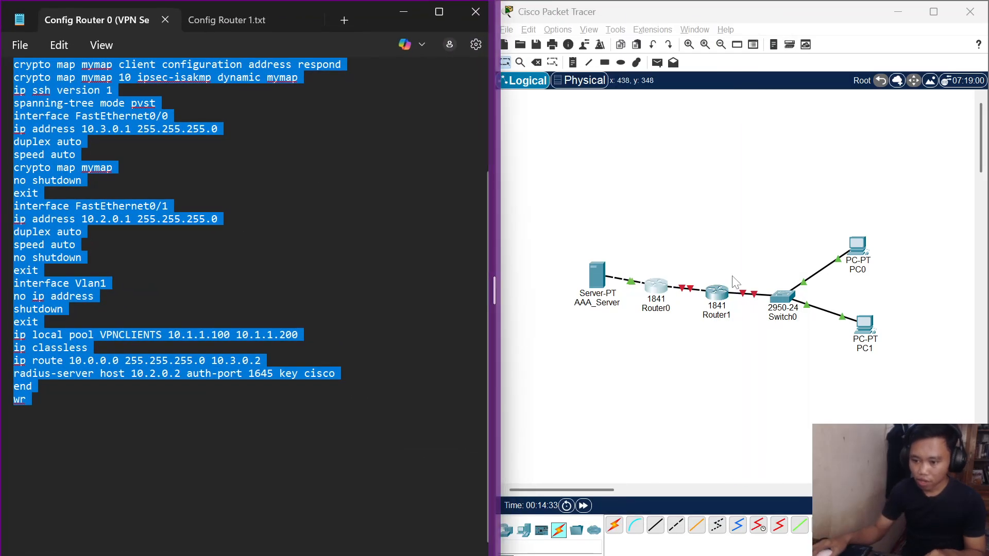
Open Router1's CLI docked right and decline initial configuration to reach Router>.
click(719, 292)
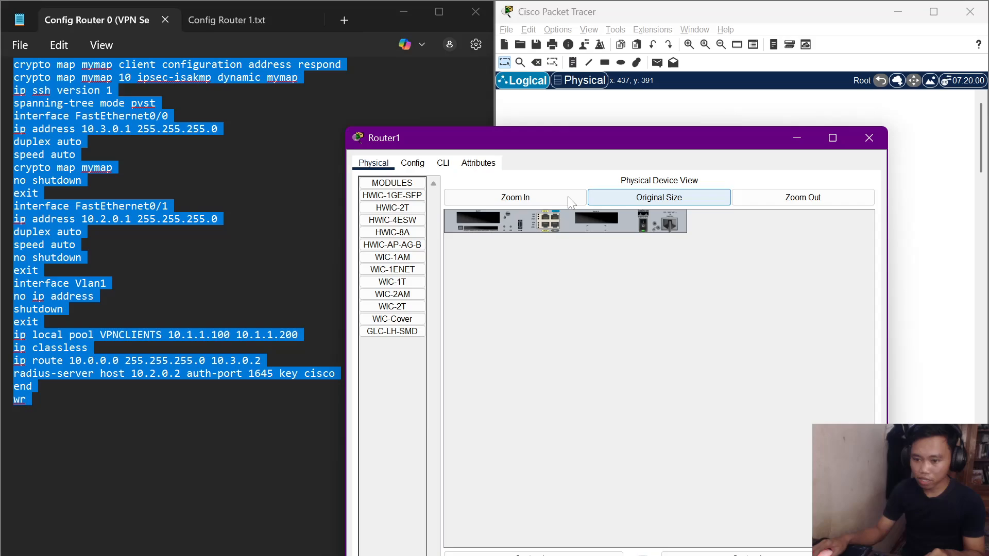
click(442, 163)
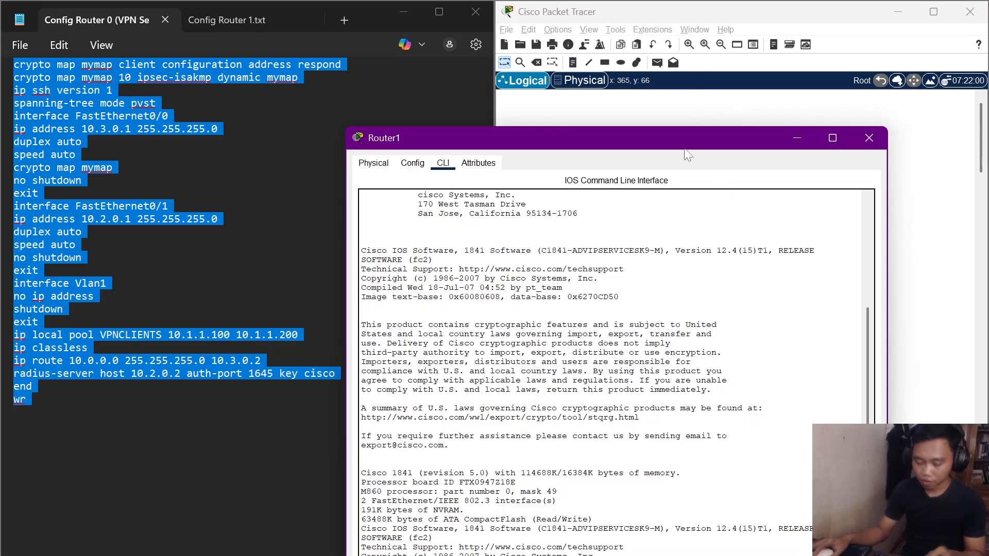
key(super+Right)
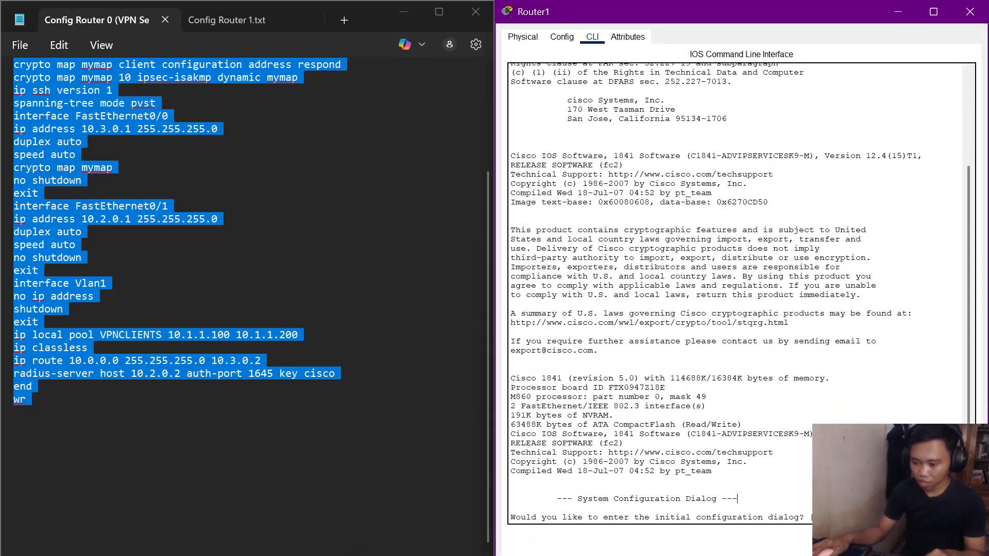
text(no)
key(Return)
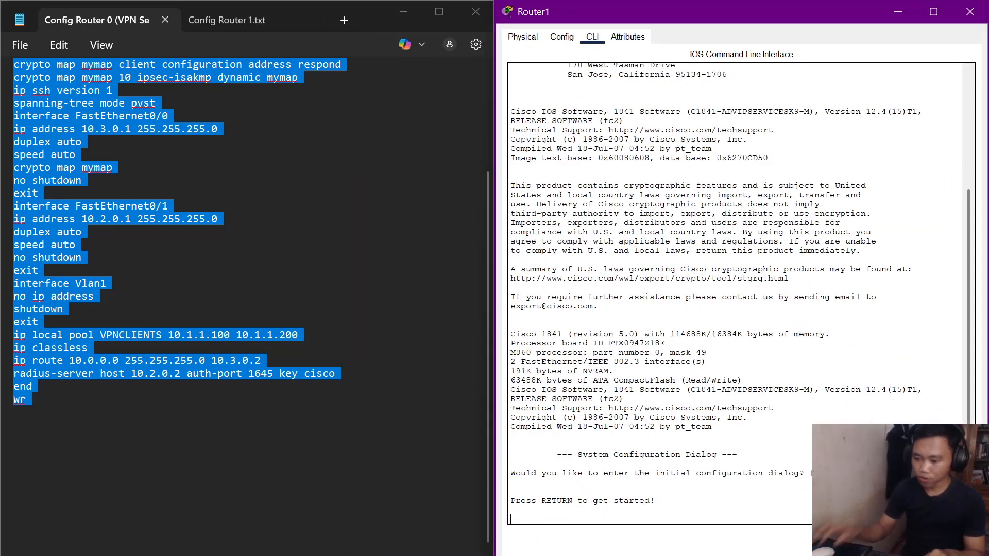
key(Return)
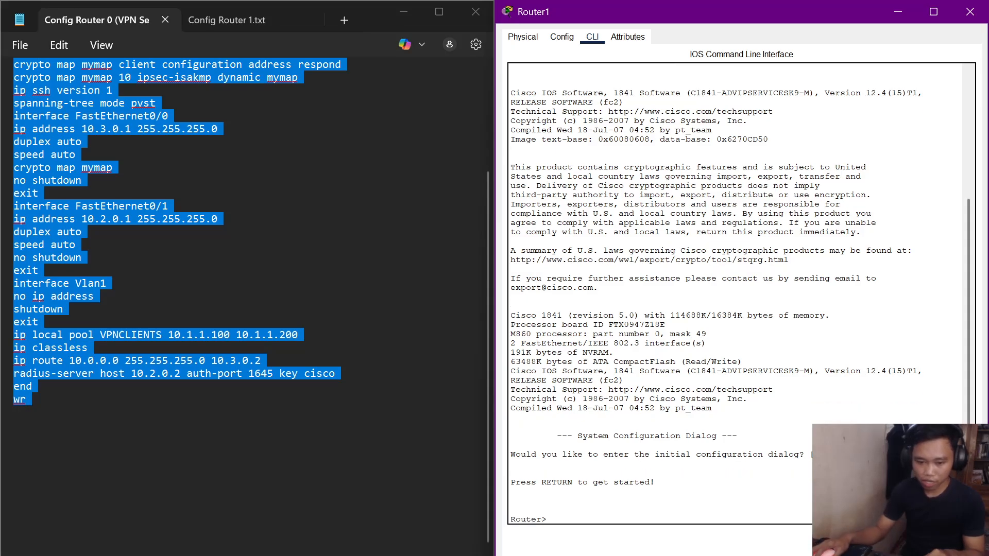
Paste Config Router 1.txt into Router1's CLI and close the Router1 window.
click(214, 17)
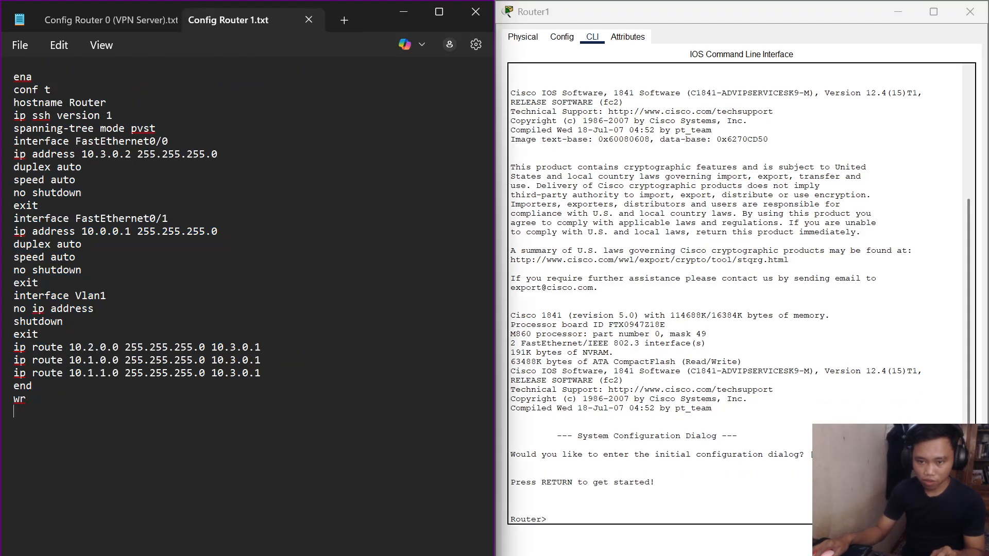
key(ctrl+a)
key(ctrl+c)
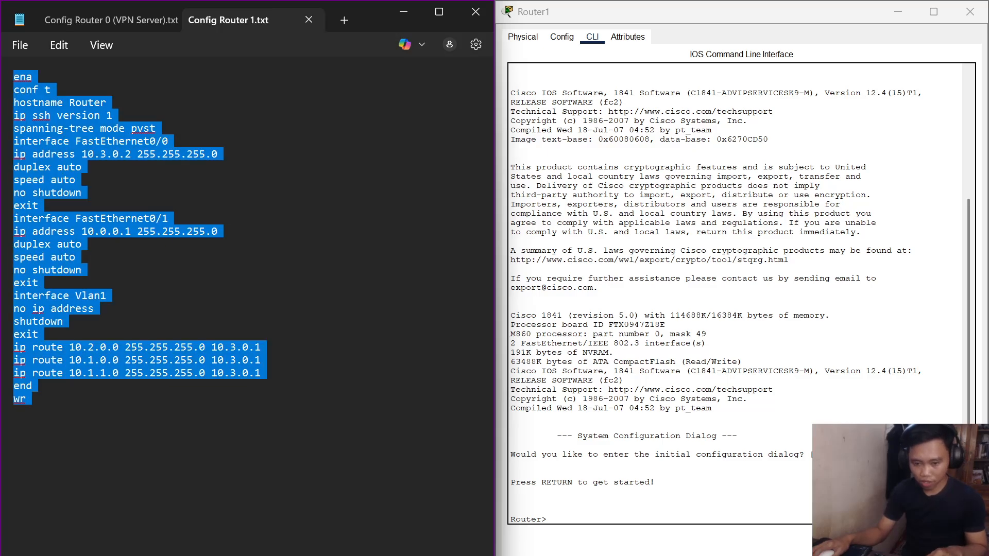
click(511, 491)
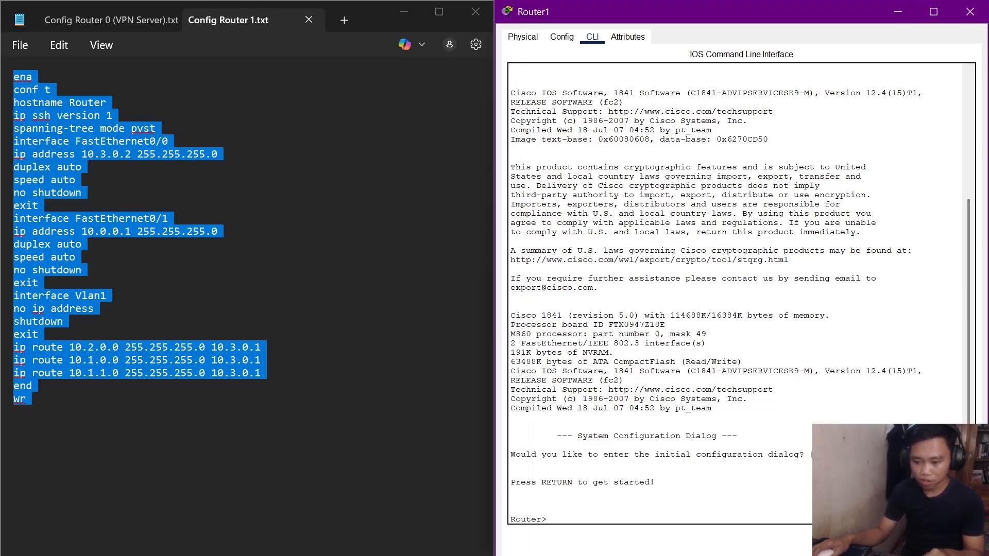
key(ctrl+v)
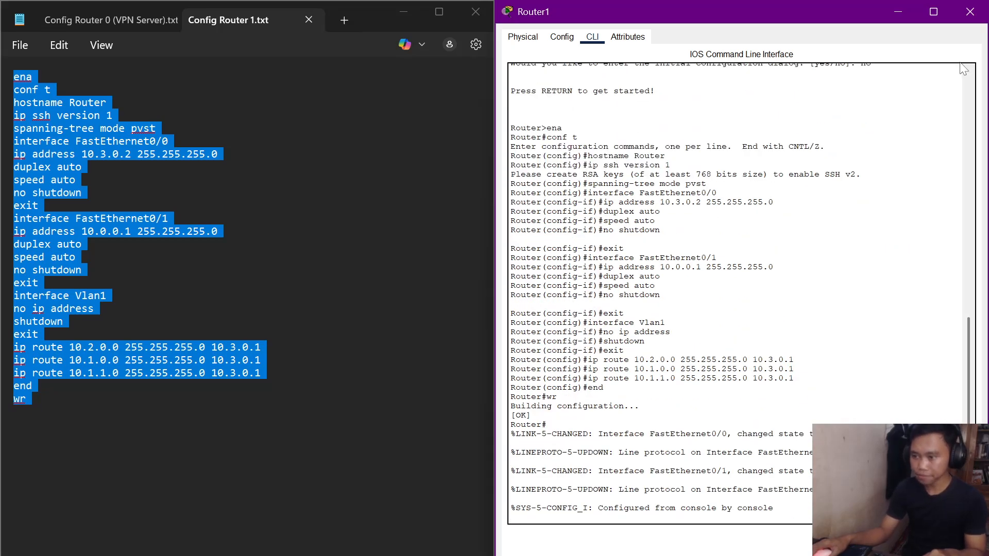
click(971, 13)
Close the Notepad configuration notes.
click(476, 11)
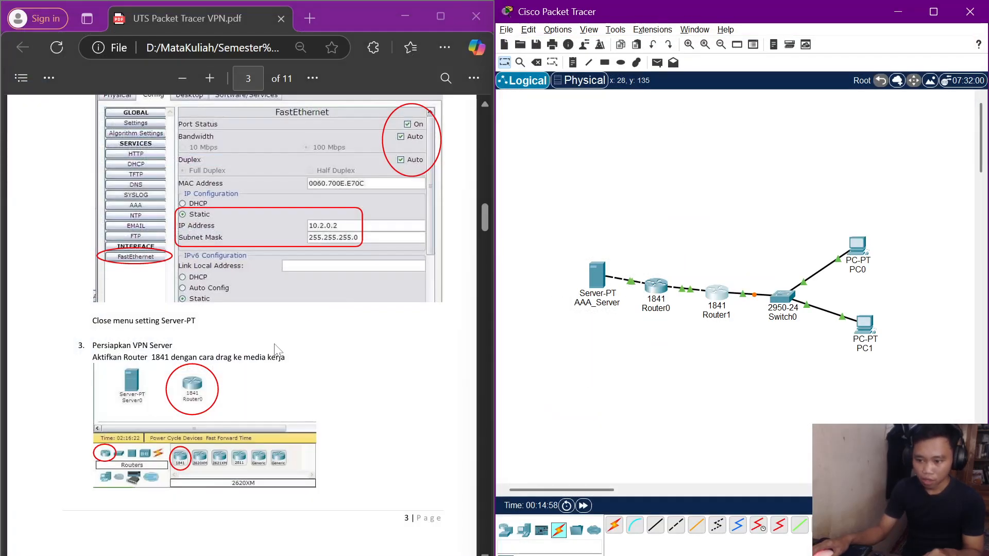
scroll(278, 268, down, 7)
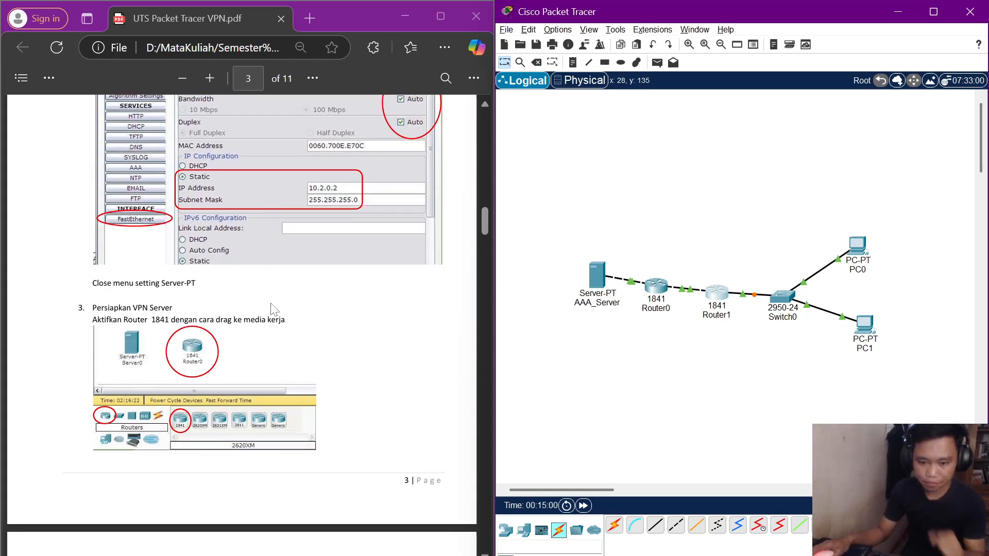
scroll(278, 309, down, 15)
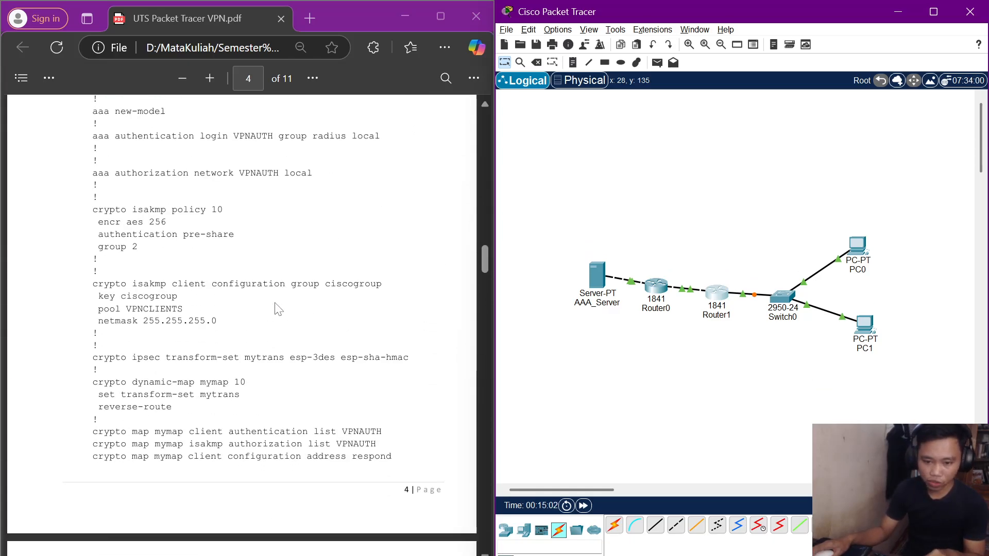
scroll(279, 308, down, 15)
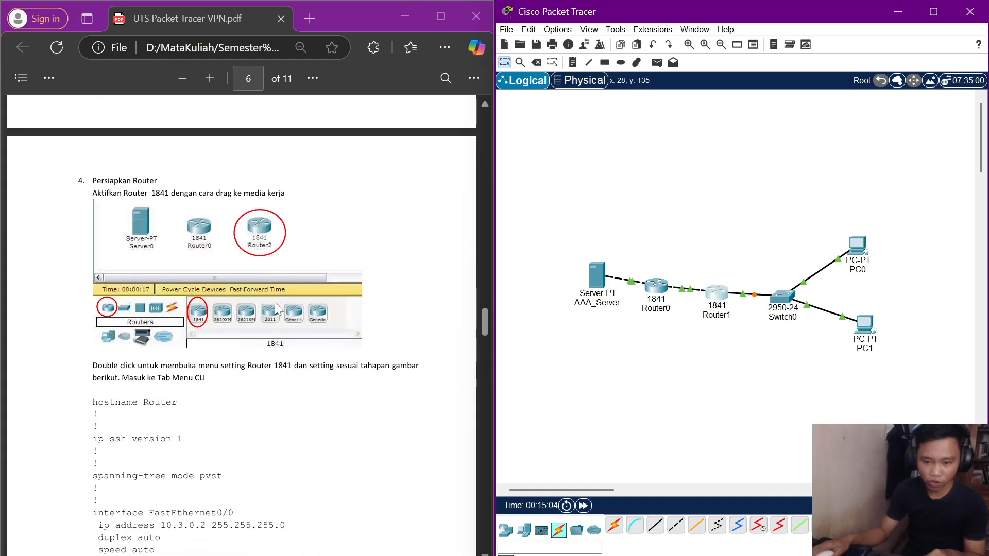
scroll(278, 308, down, 10)
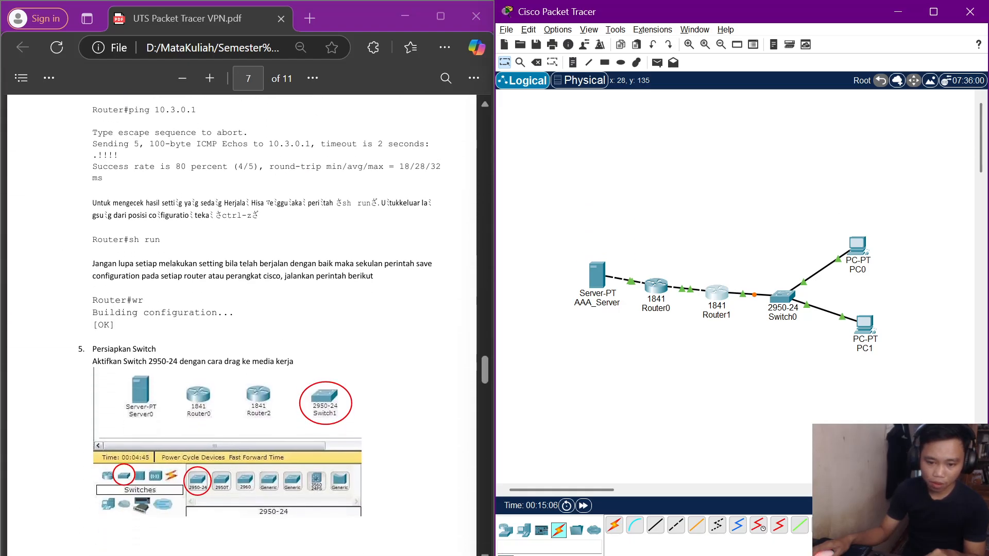
scroll(273, 335, down, 5)
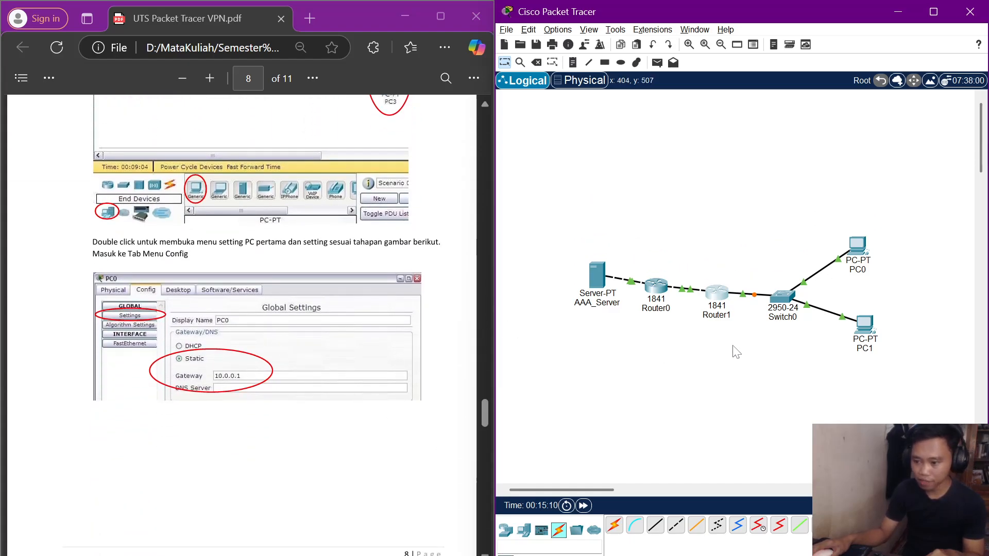
Enter 10.0.0.1 as PC0's IPv4 default gateway.
double_click(857, 246)
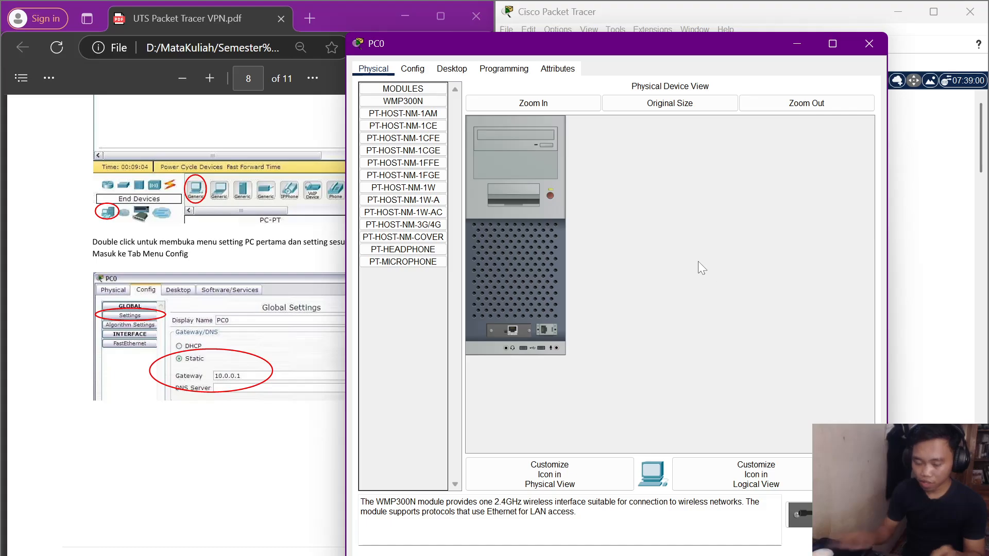
key(super+Right)
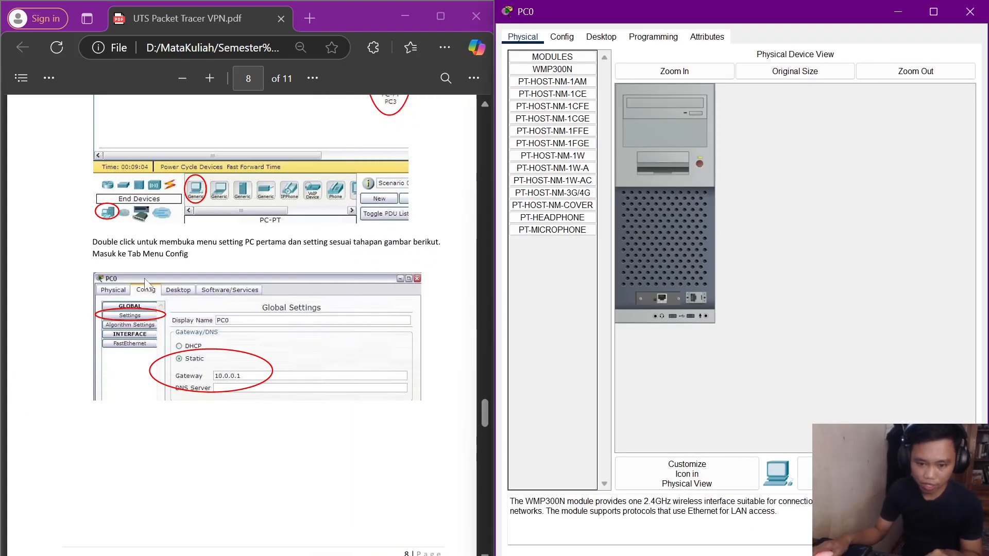
click(561, 37)
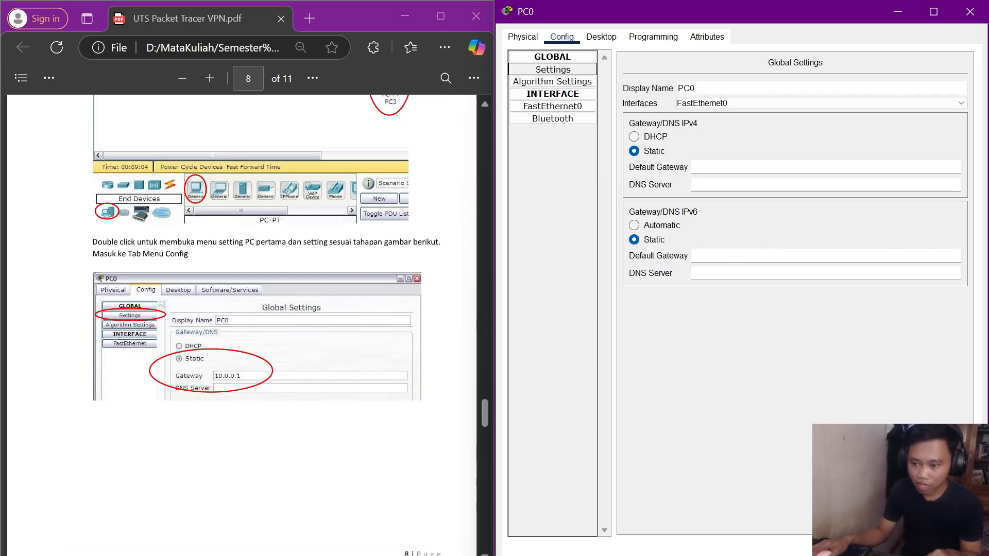
click(731, 167)
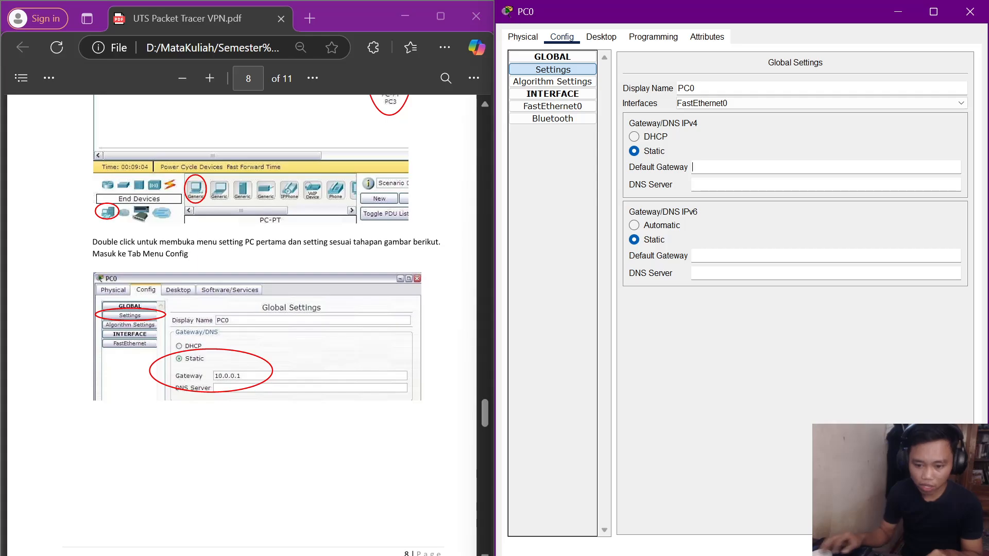
text(10)
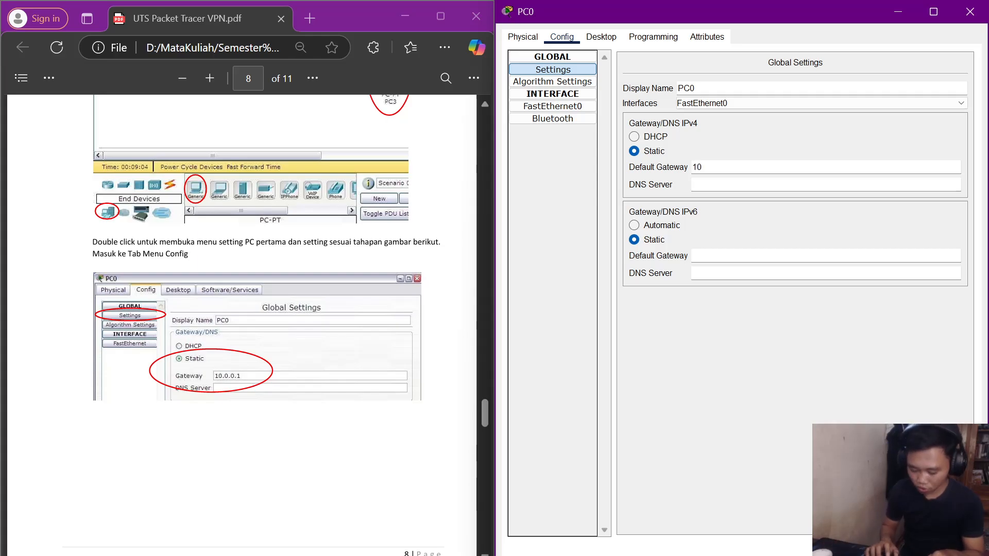
text(.0.0)
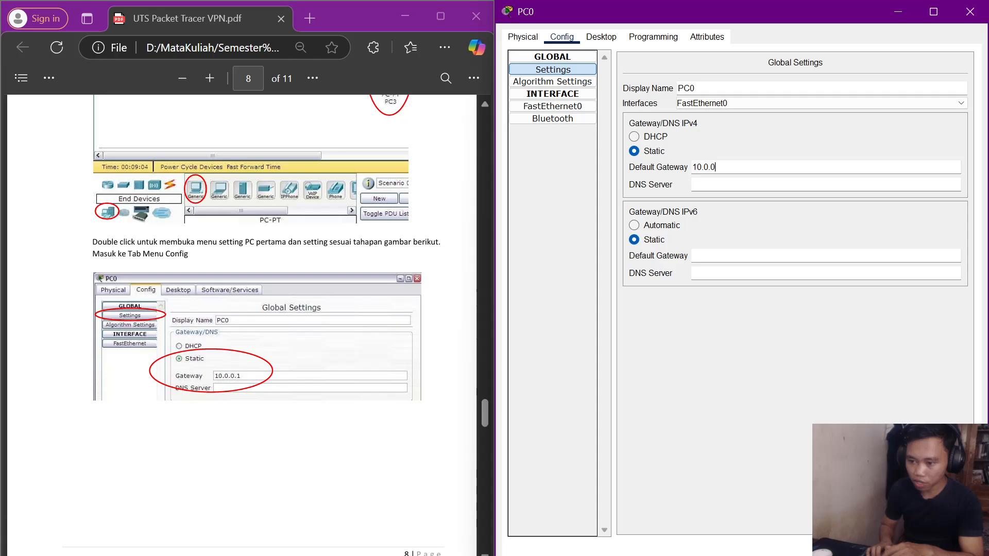
text(.1)
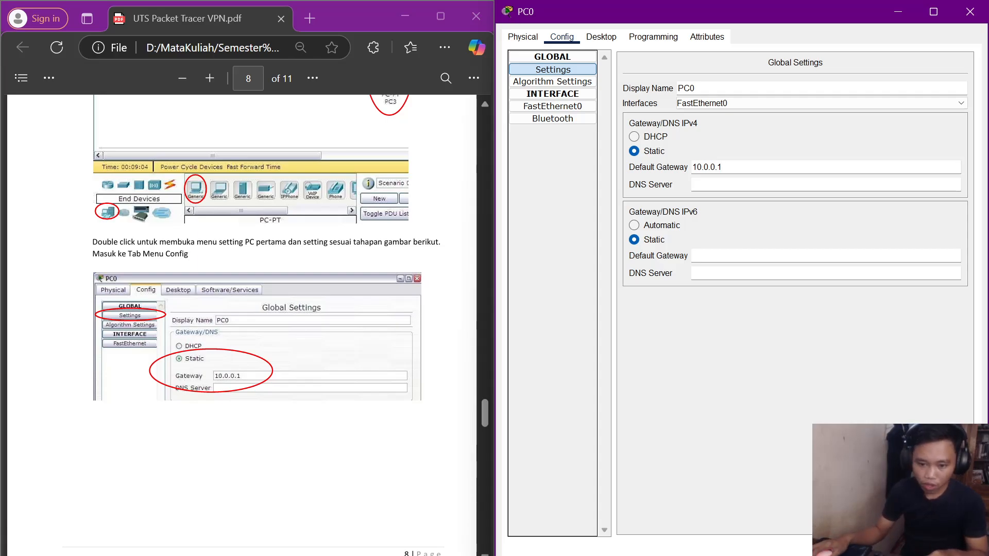
click(723, 167)
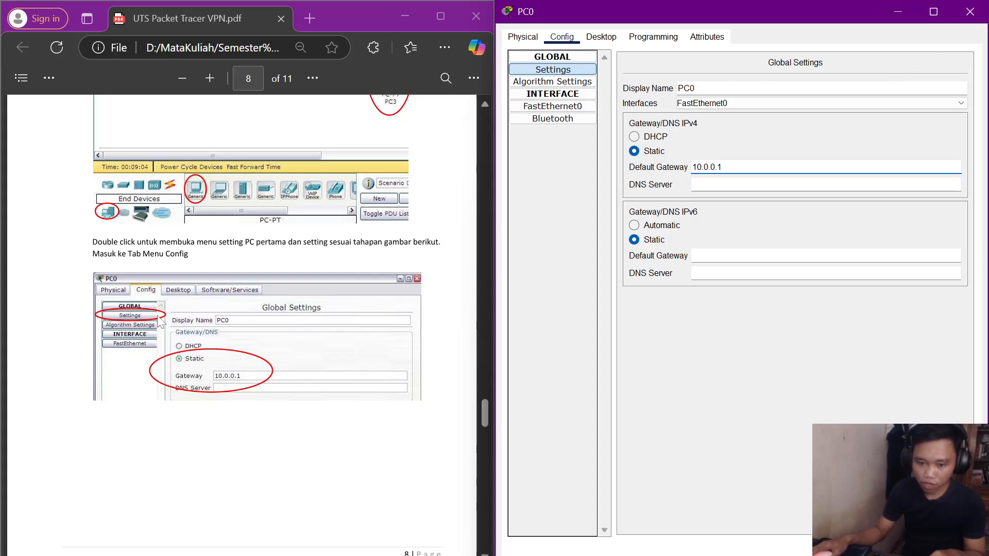
scroll(152, 332, down, 7)
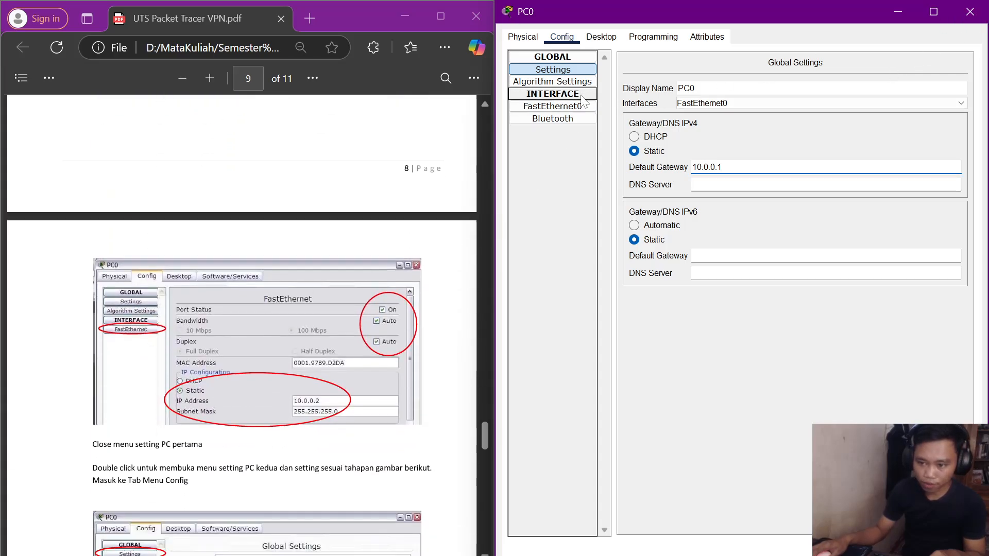
Enter IP address 10.0.0.2 on PC0's FastEthernet0 interface.
click(582, 106)
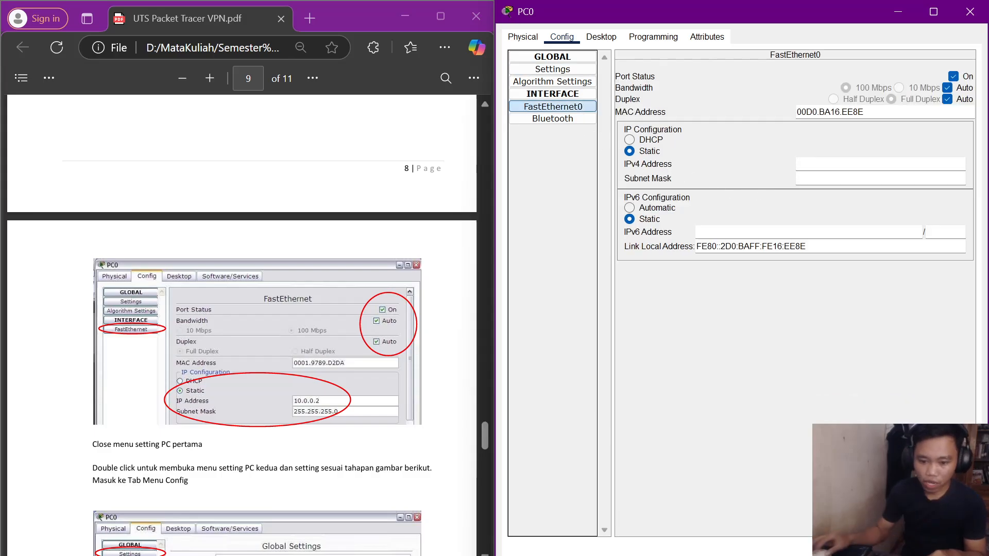
click(845, 165)
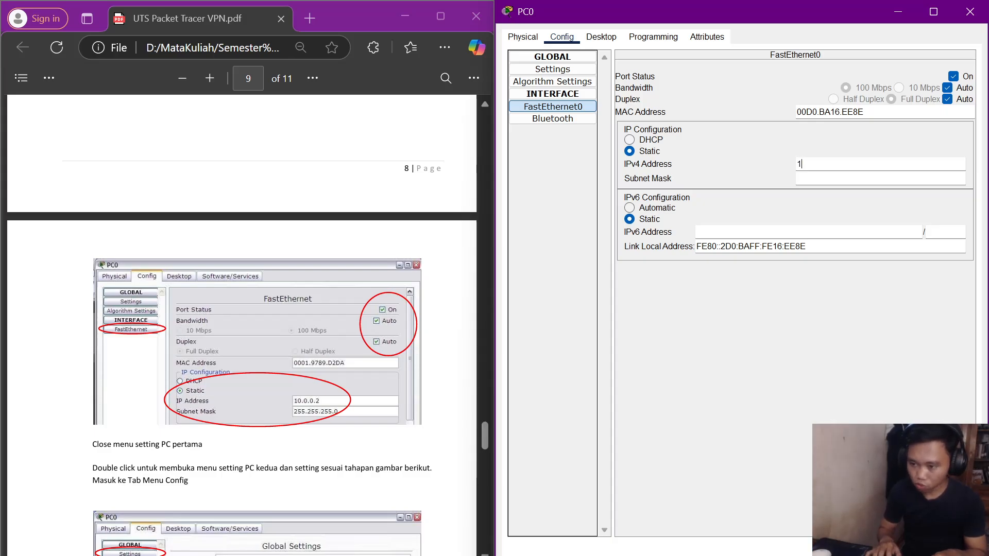
text(10.0.0)
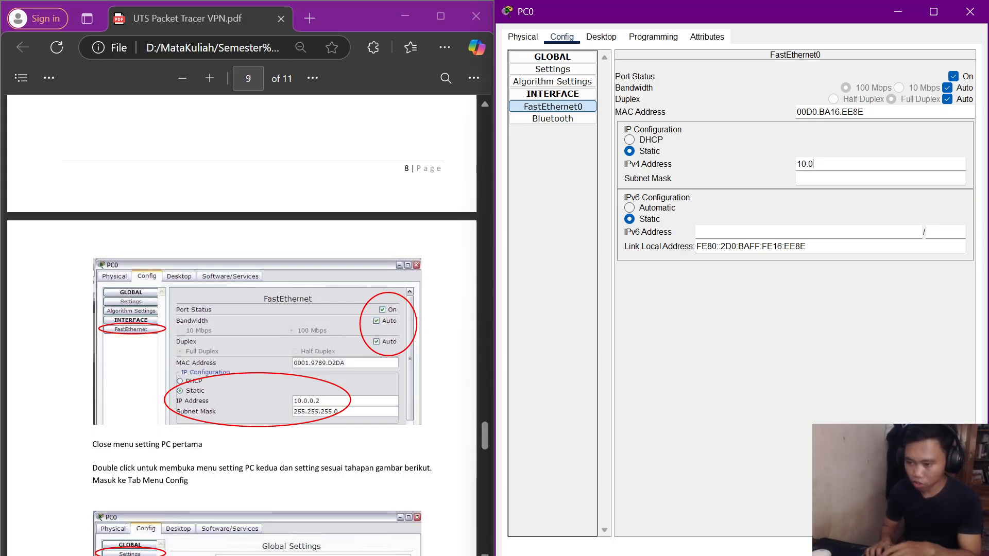
text(.2)
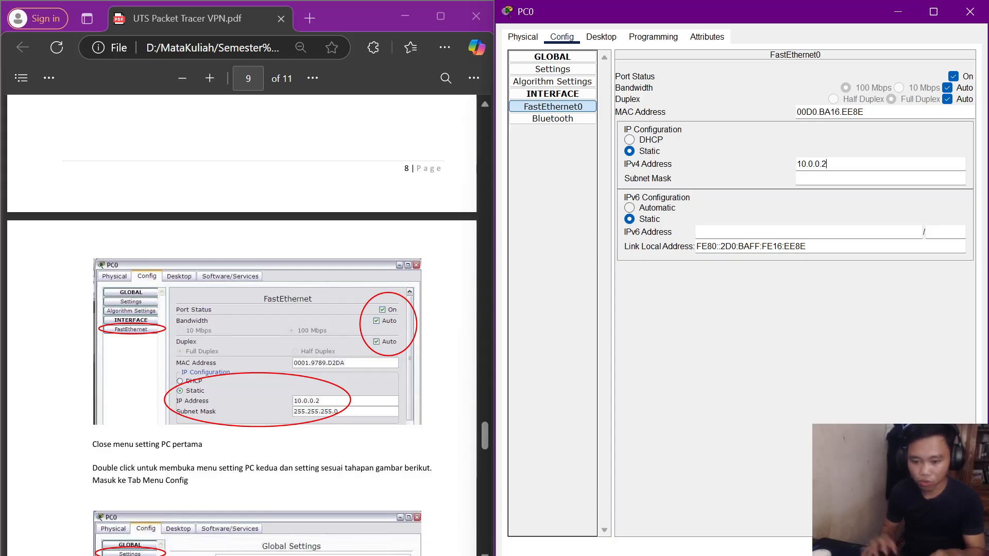
key(Tab)
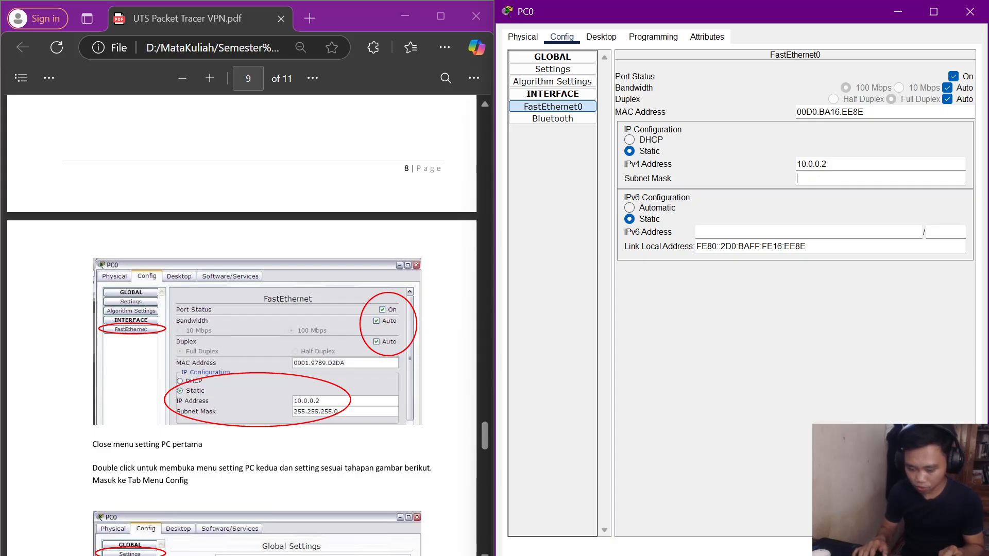
Complete the subnet mask 255.255.255.0 using a pasted 255, then close PC0's window.
key(super+v)
key(Down)
key(Down)
key(Down)
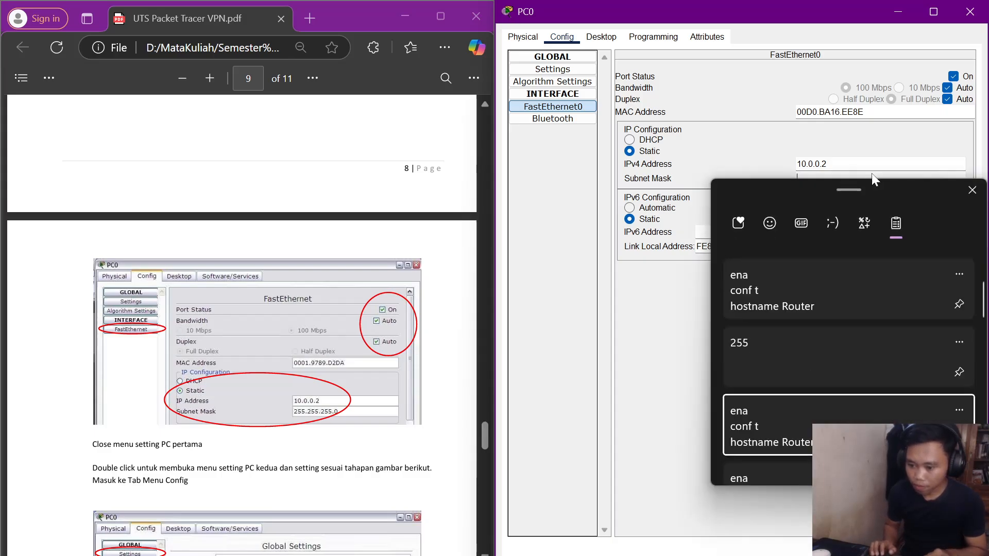
key(Down)
key(Down)
key(Up)
key(Up)
key(Up)
key(Up)
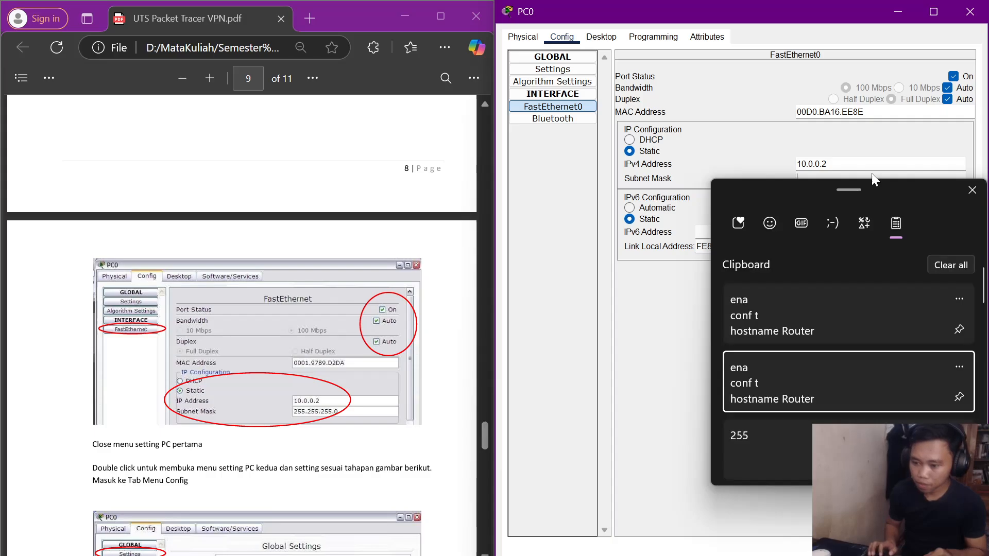
key(Down)
key(Return)
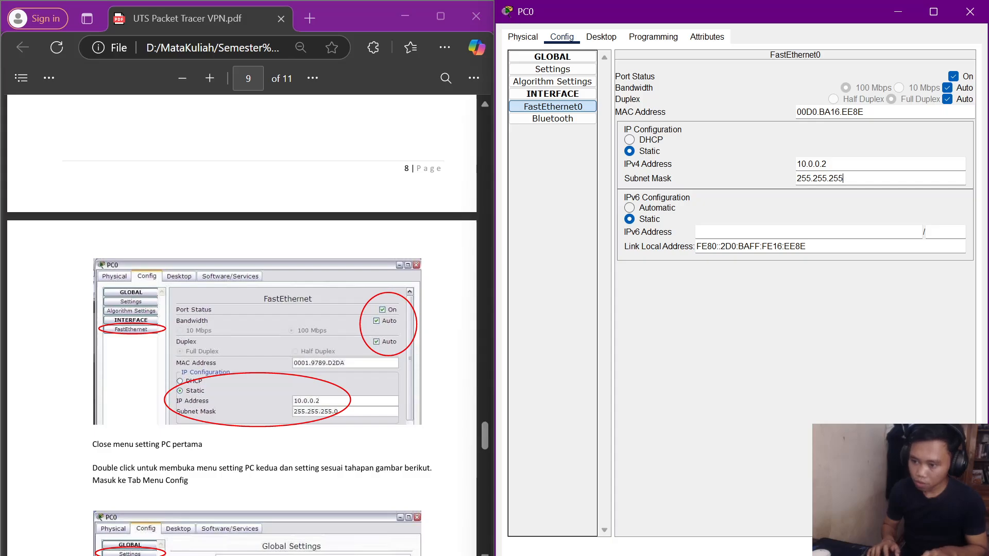
text(.255.255.)
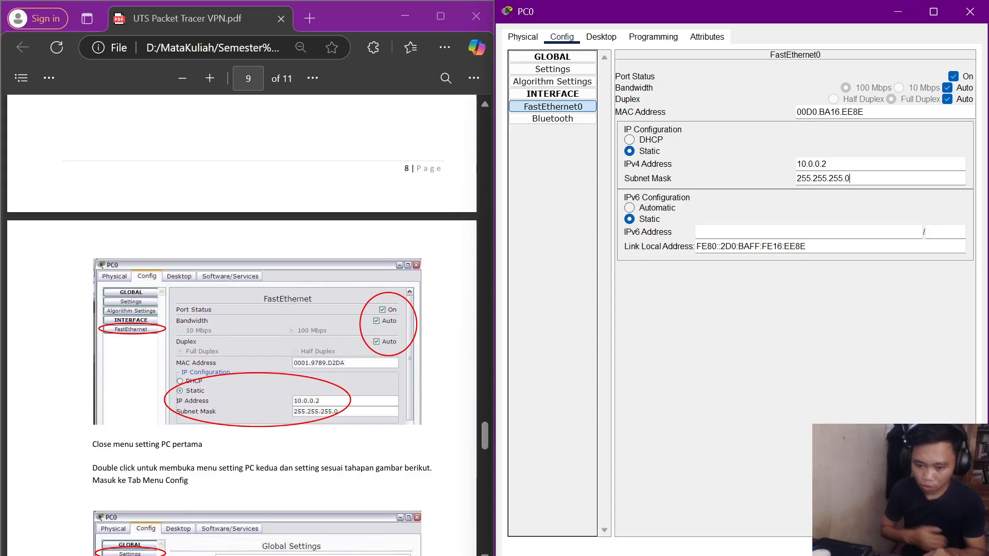
text(0)
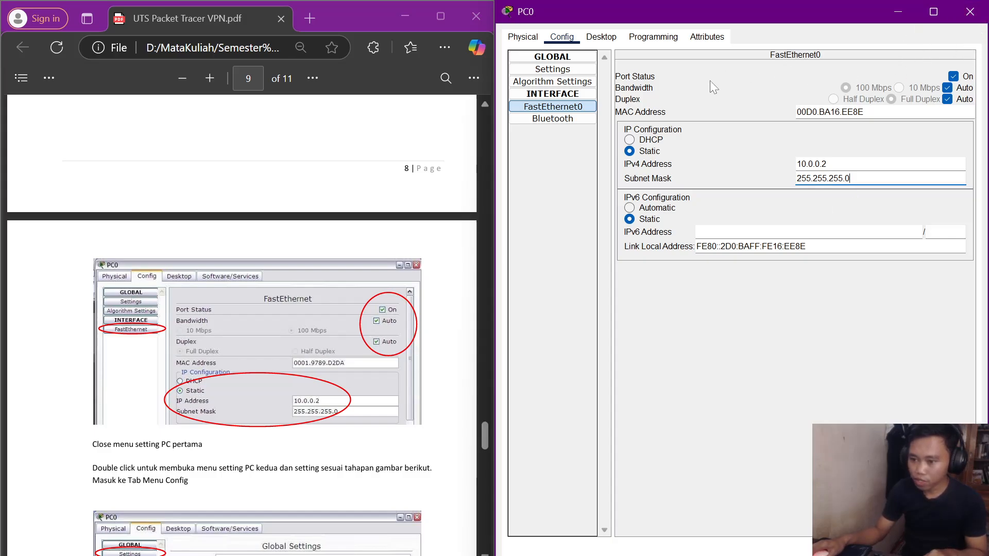
click(971, 11)
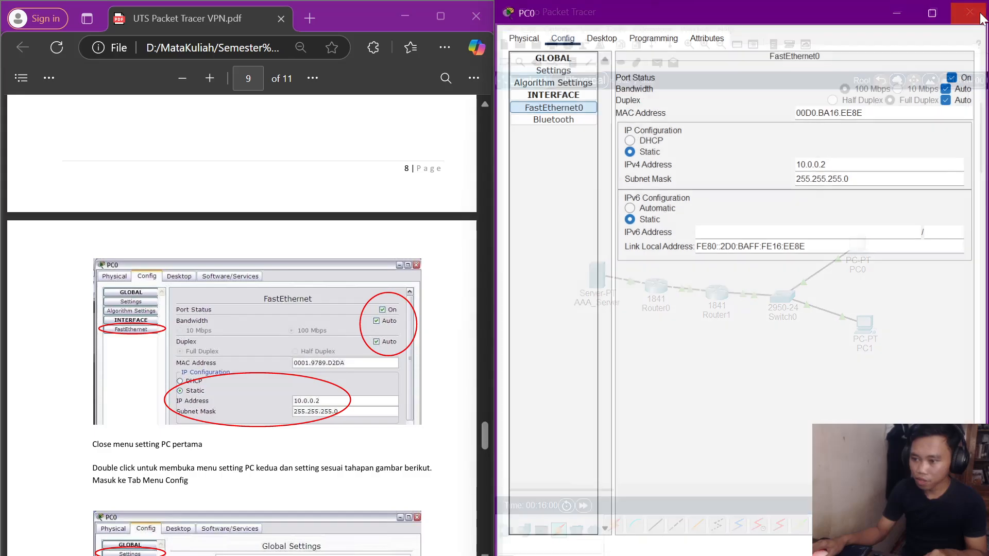
Set PC1's default gateway to 10.0.0.1 in its global settings.
double_click(866, 324)
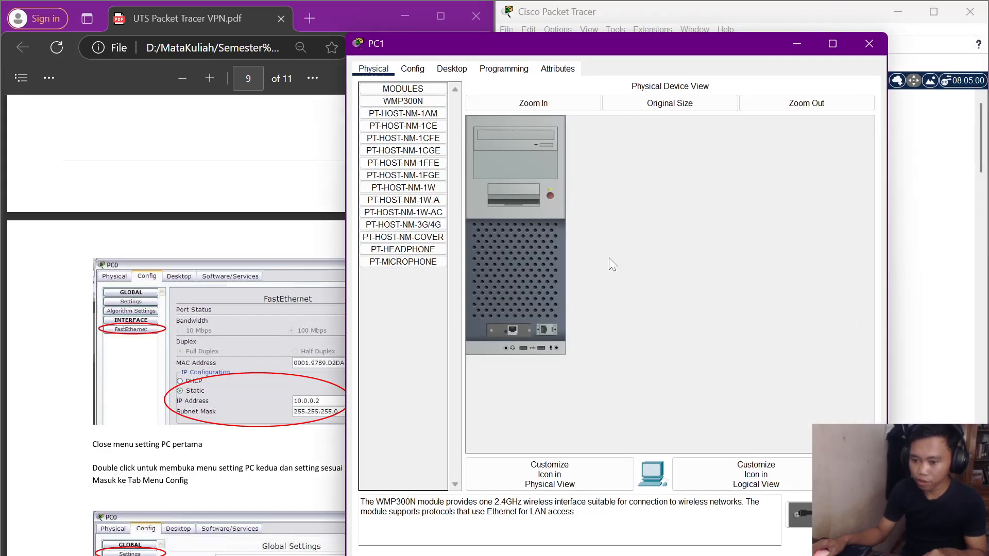
click(420, 70)
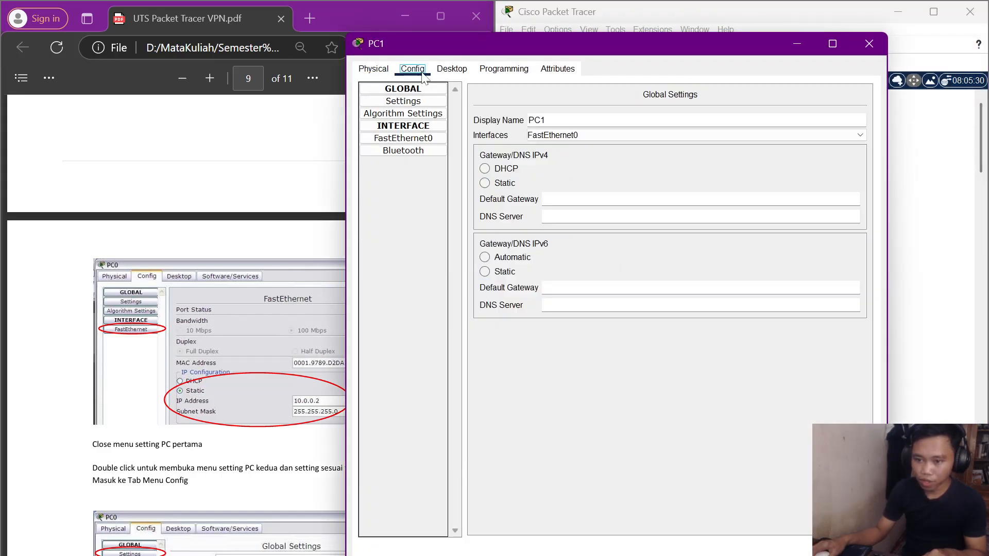
click(417, 105)
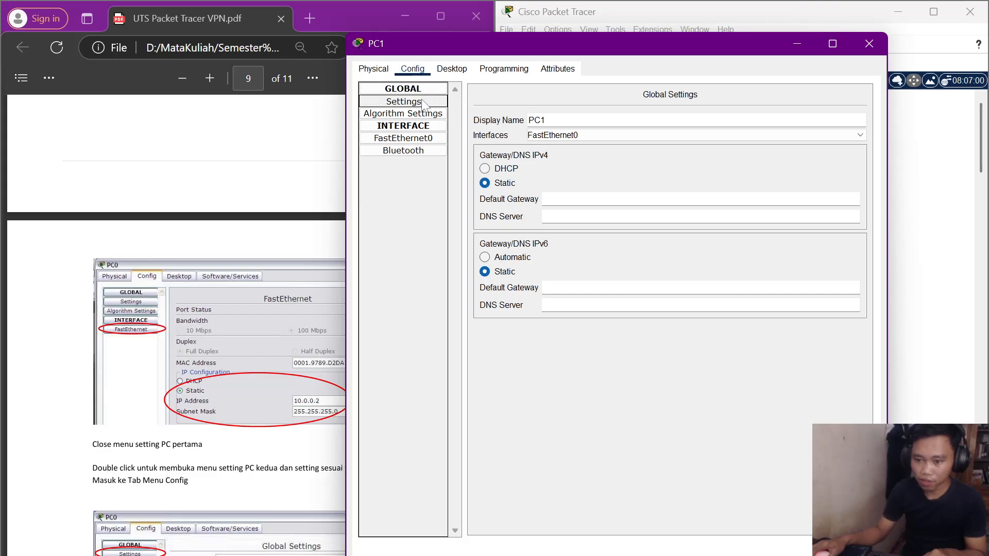
scroll(212, 311, down, 8)
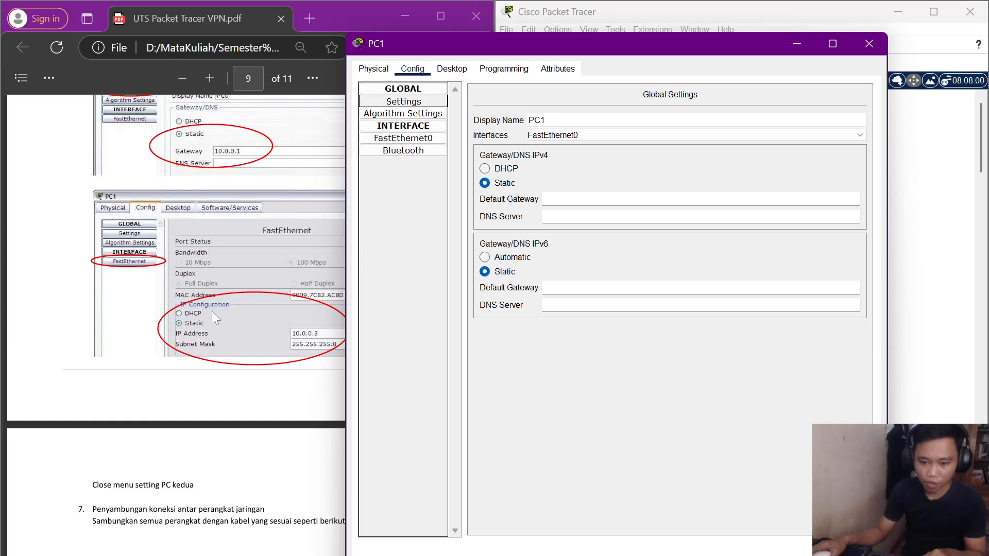
scroll(212, 311, up, 3)
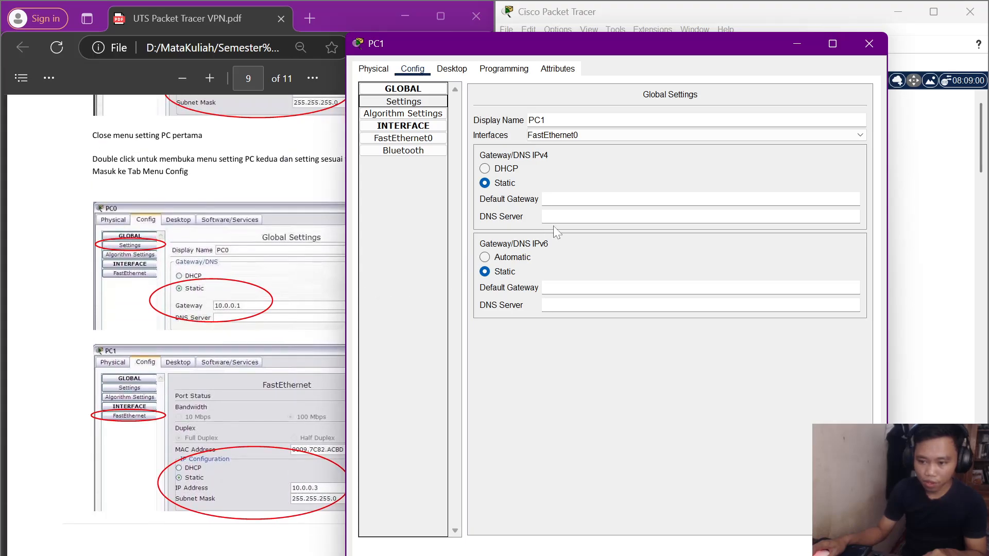
click(555, 200)
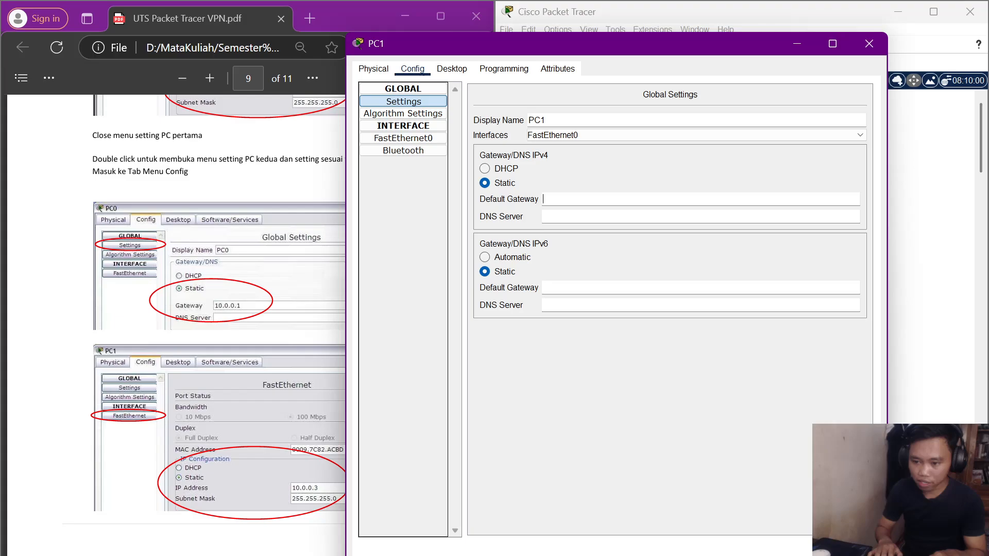
text(10.)
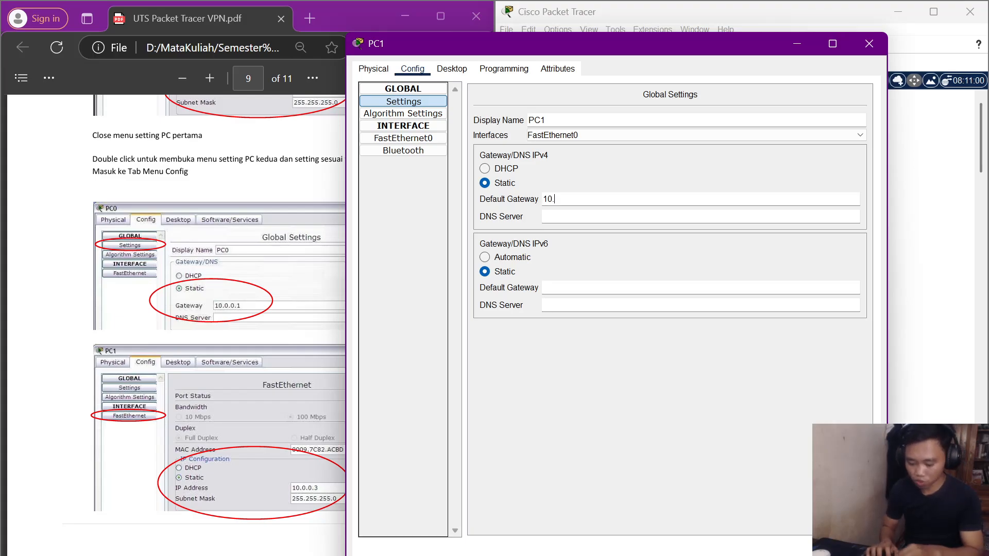
text(0.0.1)
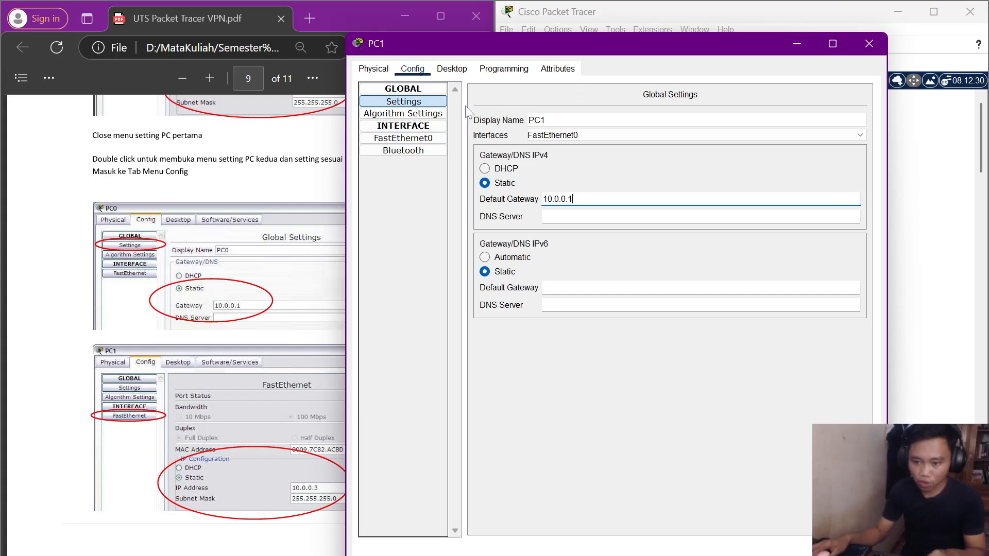
Give PC1's FastEthernet0 IP 10.0.0.3 with mask 255.255.255.0, then close the window.
click(432, 140)
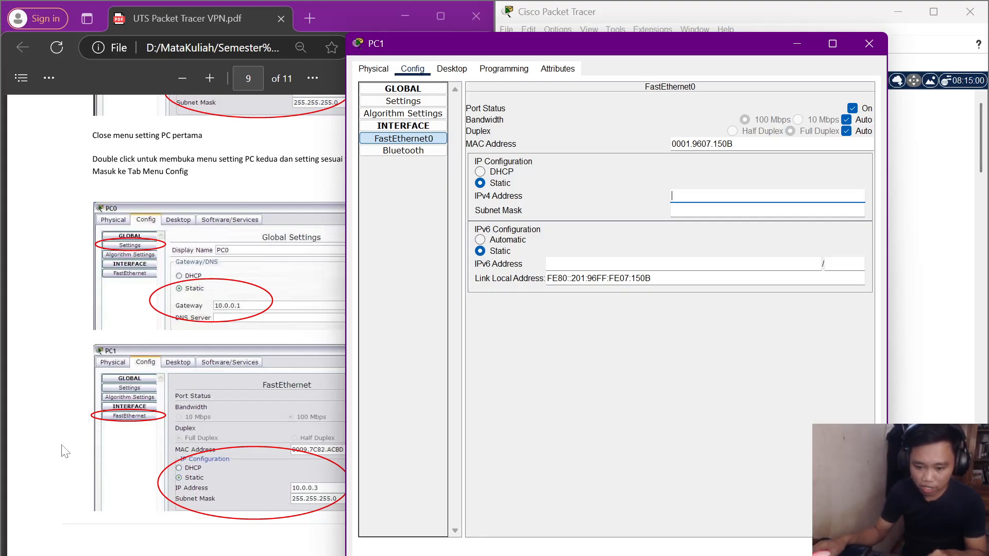
scroll(170, 393, down, 1)
scroll(170, 393, down, 1)
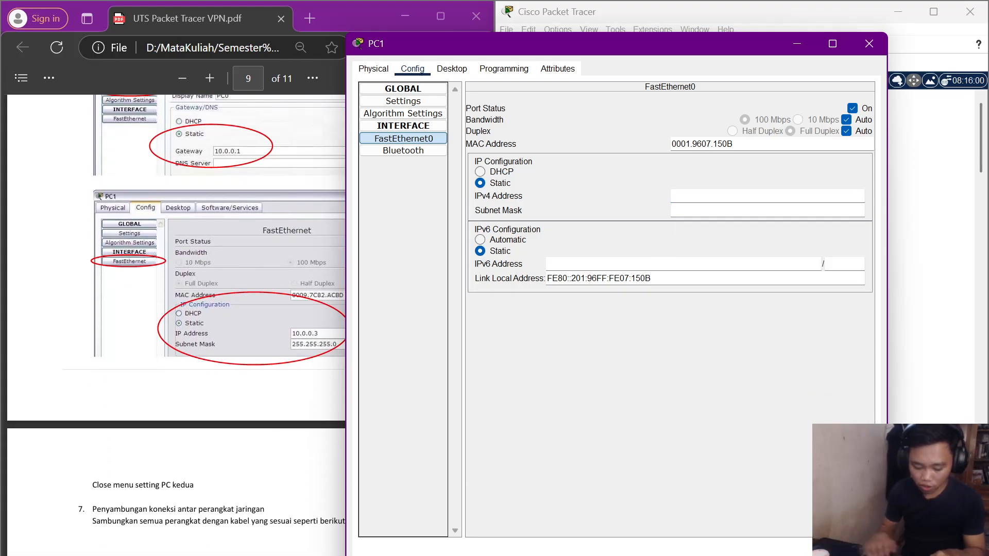
text(10)
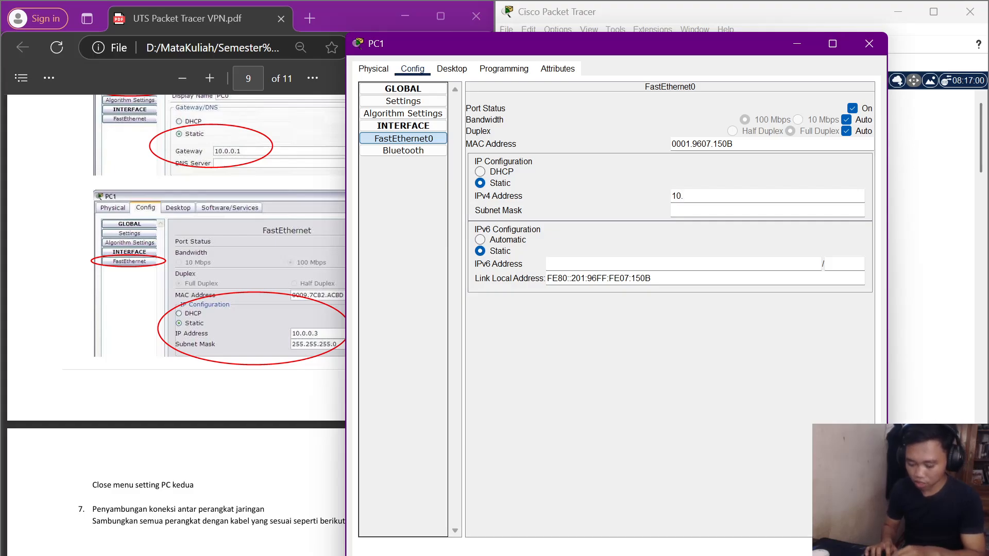
text(.0.0.3)
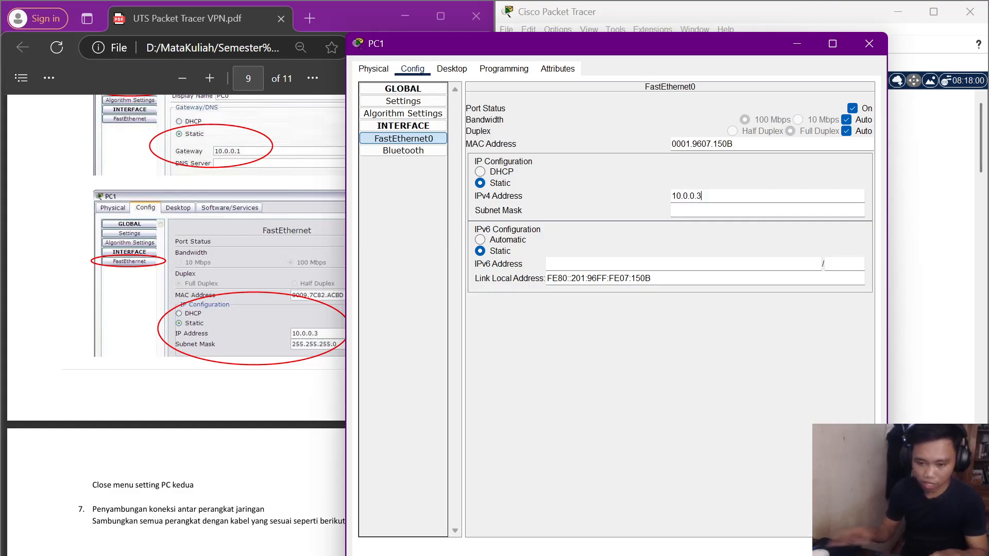
click(696, 210)
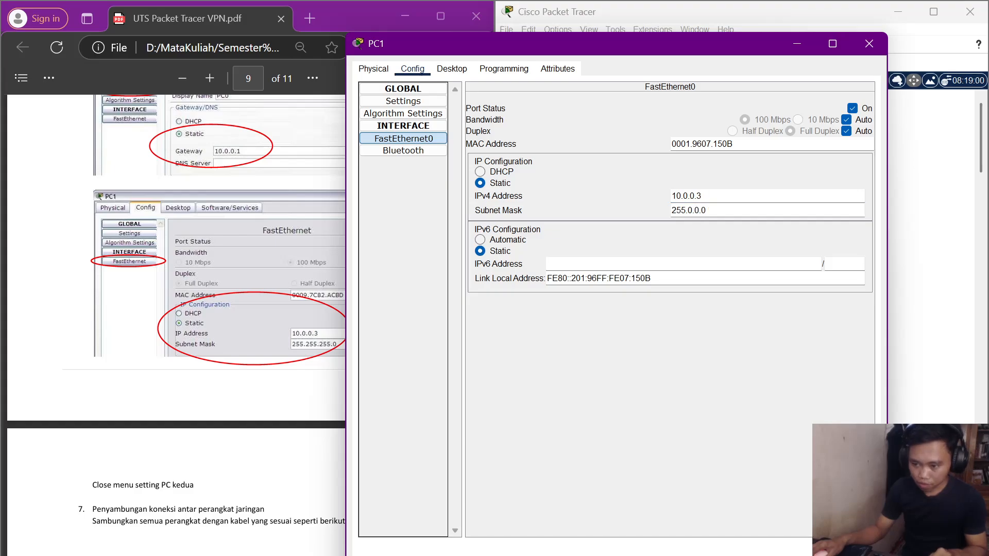
drag(708, 211, 682, 210)
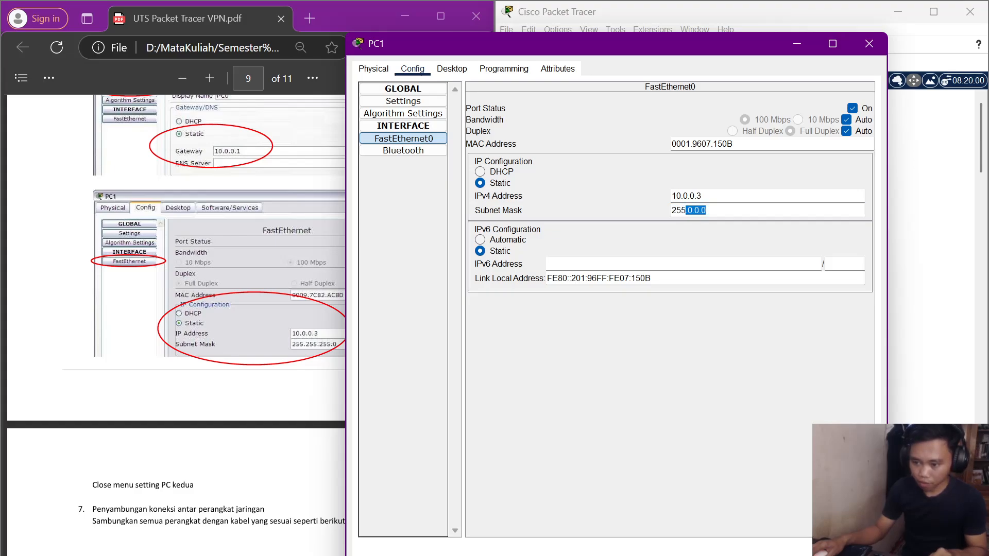
key(BackSpace)
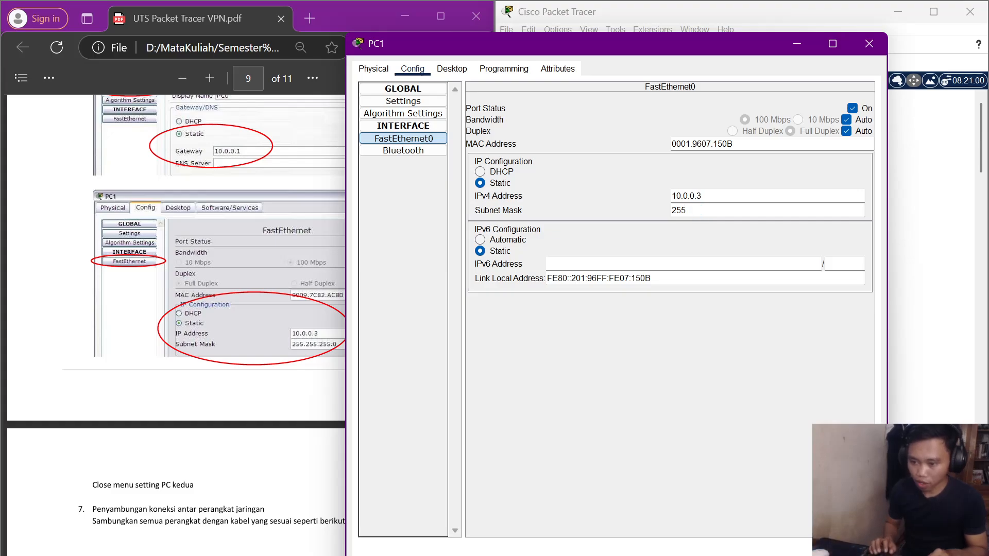
text(.)
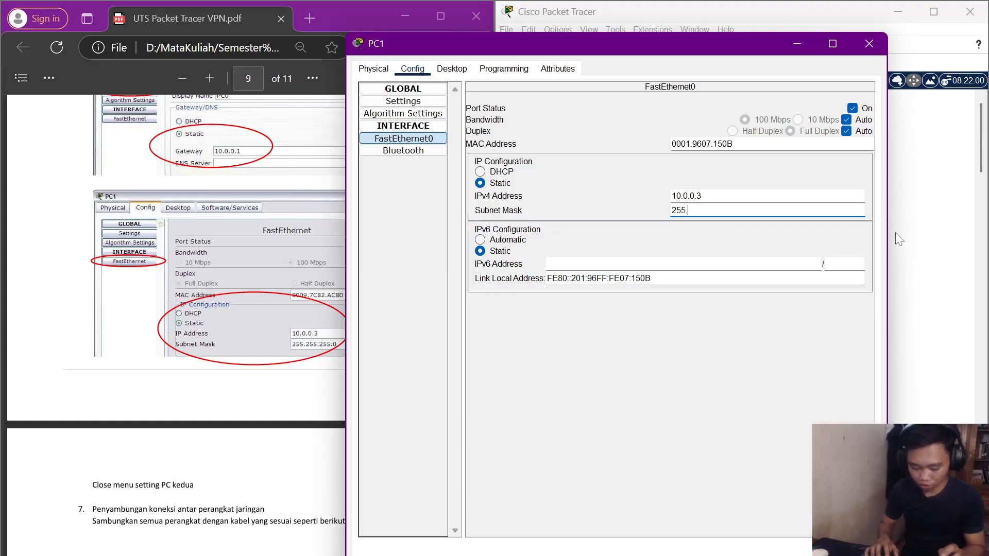
text(255.255)
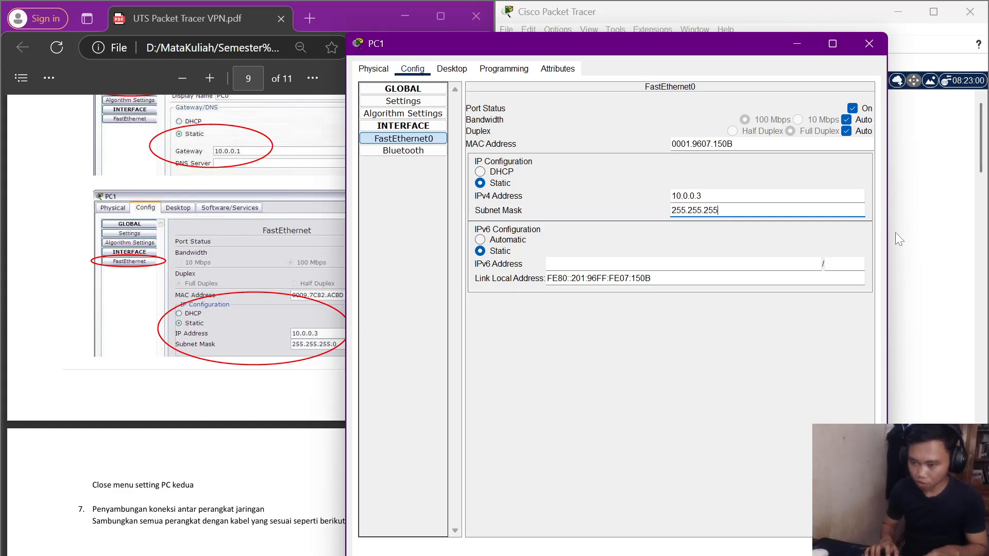
text(.0)
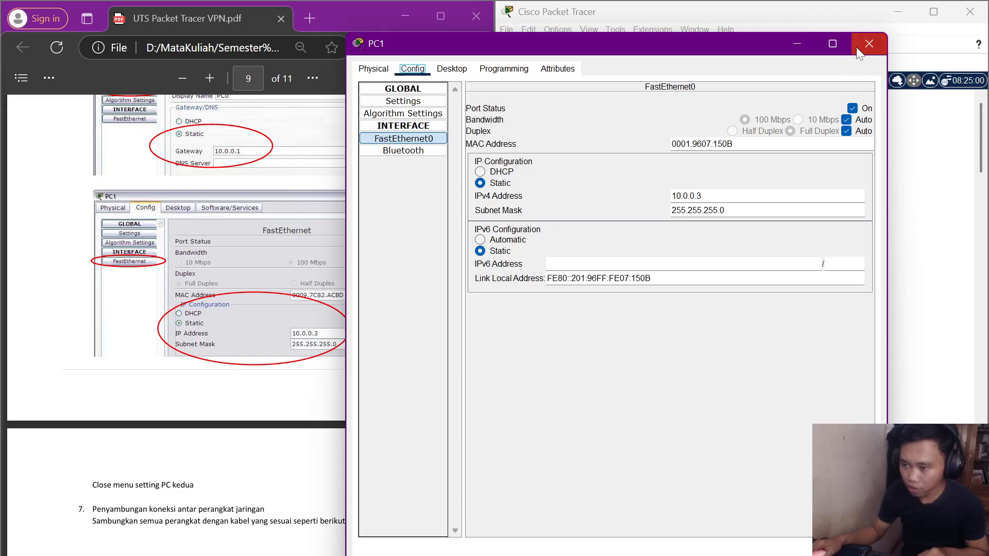
click(869, 43)
Open PC0's Command Prompt and snap the window to the right half.
scroll(242, 283, down, 5)
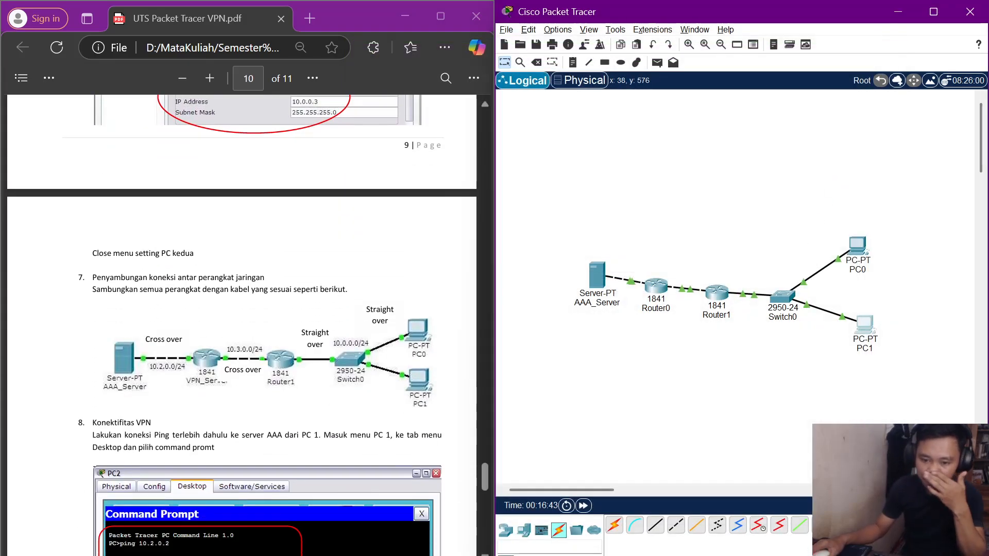
scroll(154, 443, down, 3)
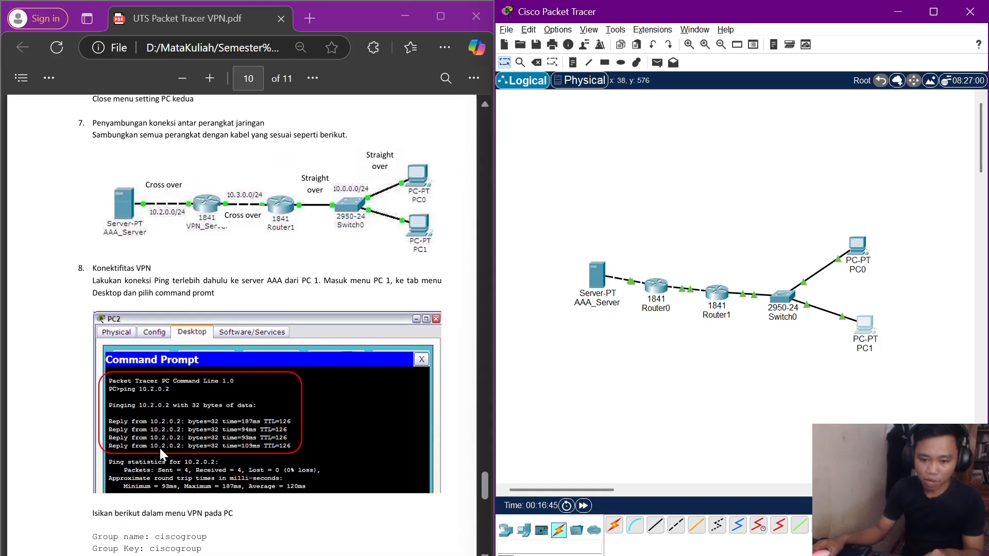
scroll(178, 335, down, 2)
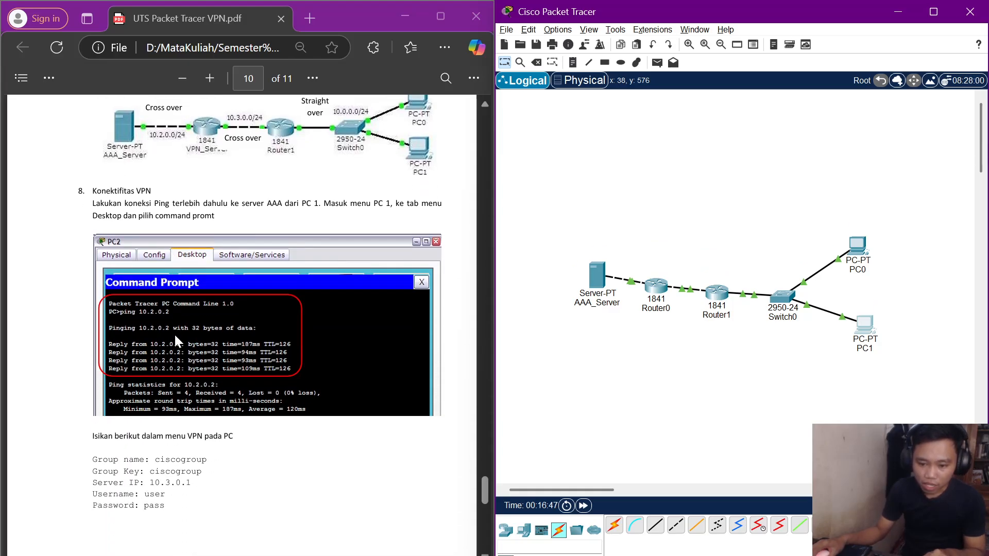
click(861, 248)
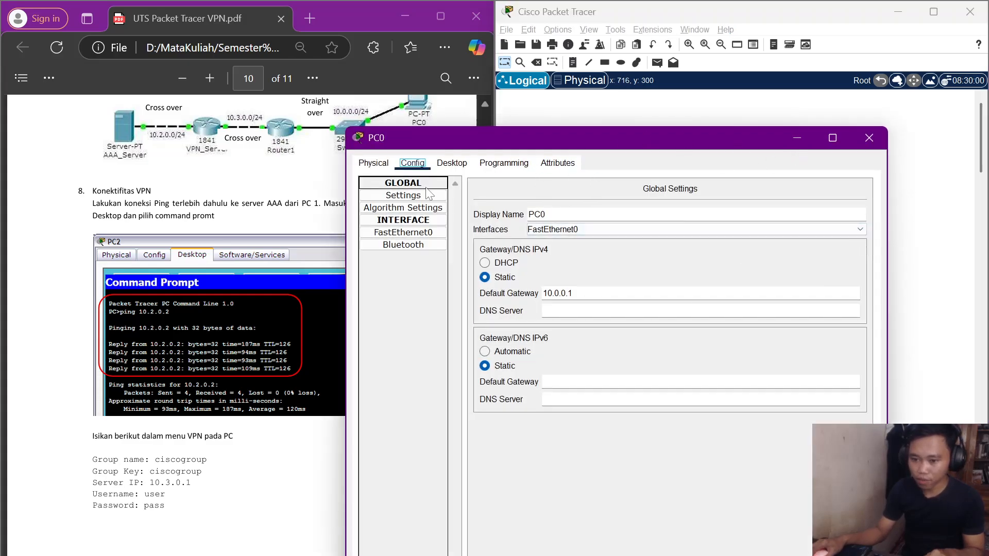
click(452, 163)
click(704, 208)
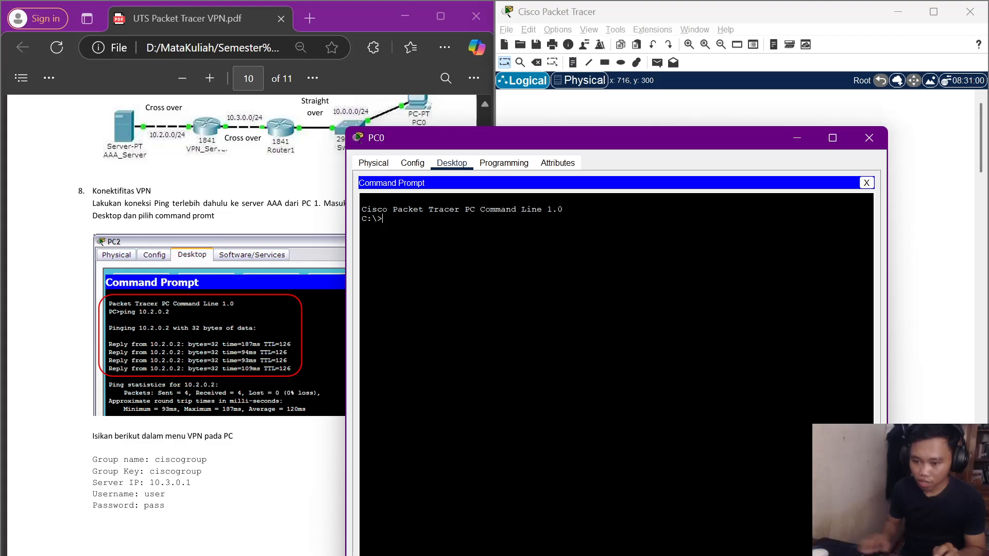
key(super+Right)
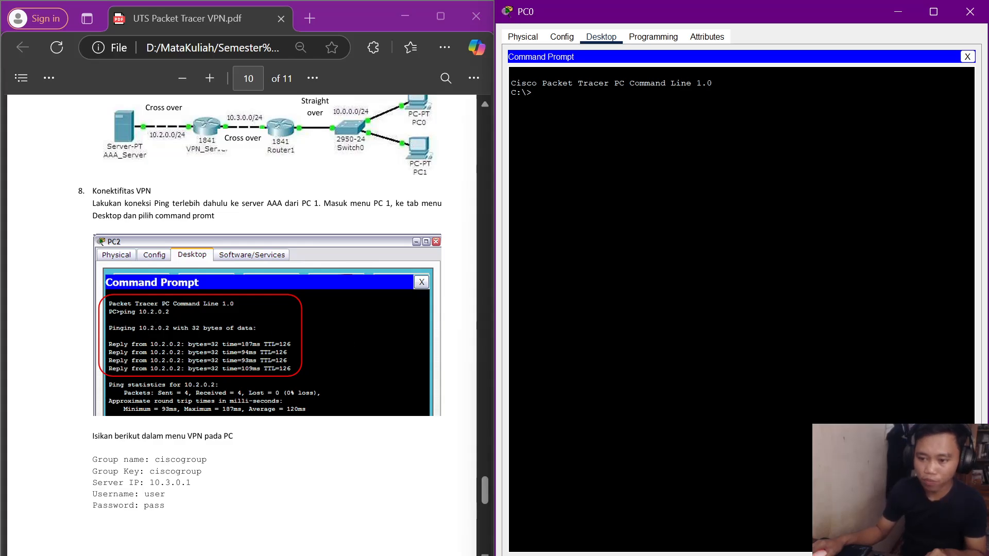
Ping 10.2.0.2 twice until all four replies arrive, then close the prompt.
text(ping 1)
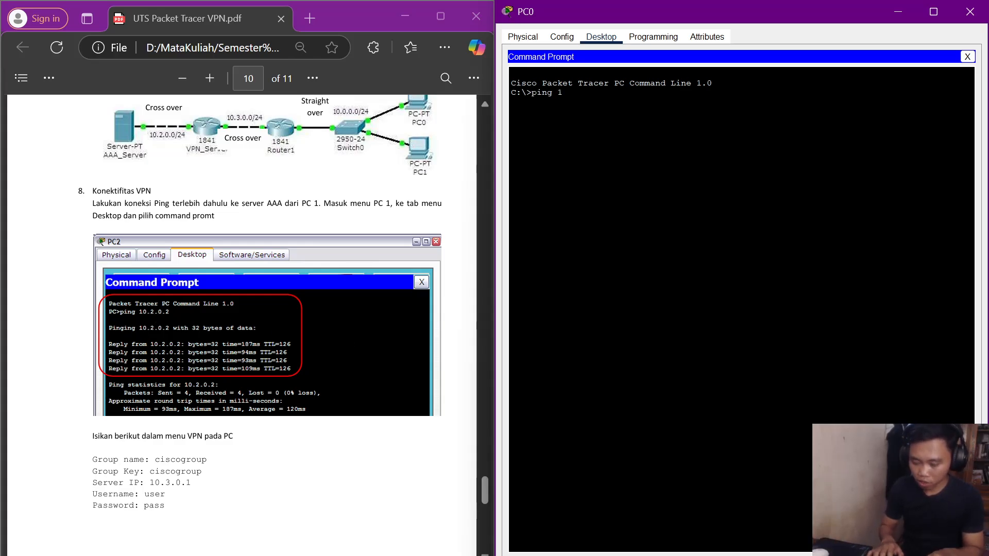
text(0.2.)
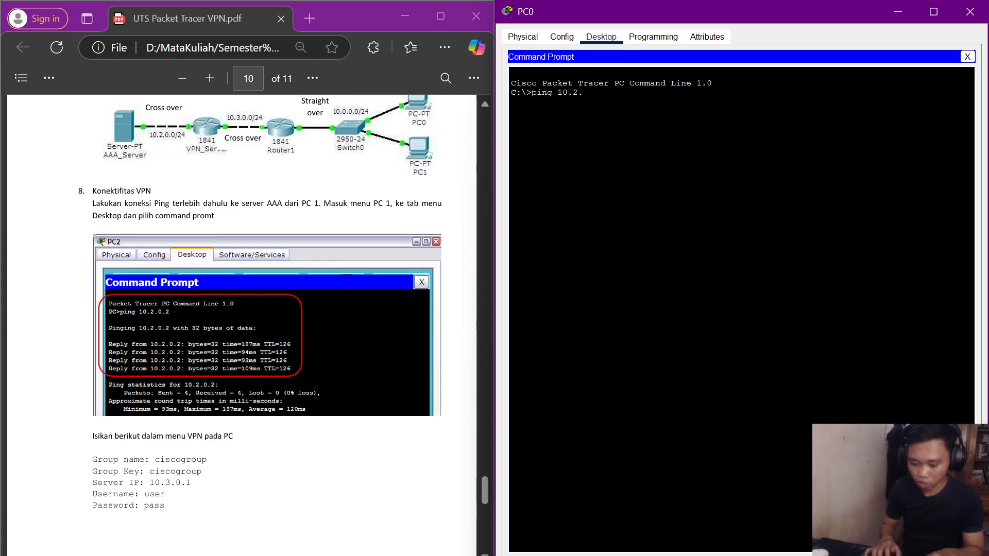
text(0.2)
key(Return)
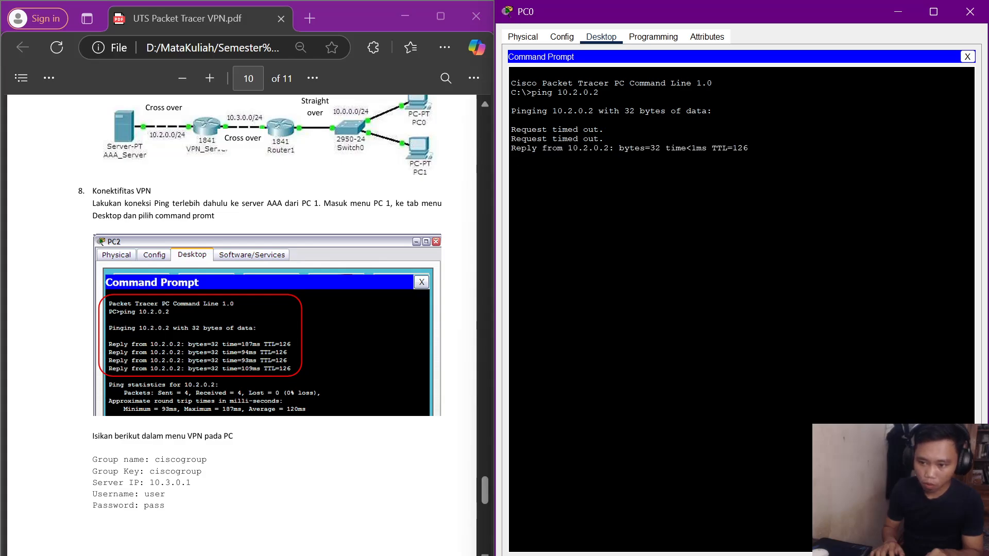
key(Up)
key(Return)
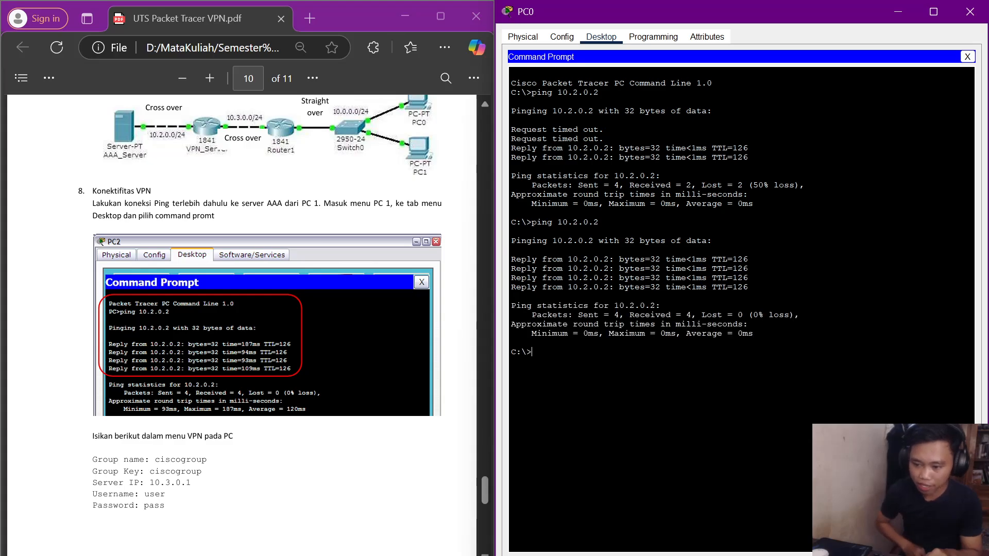
click(973, 57)
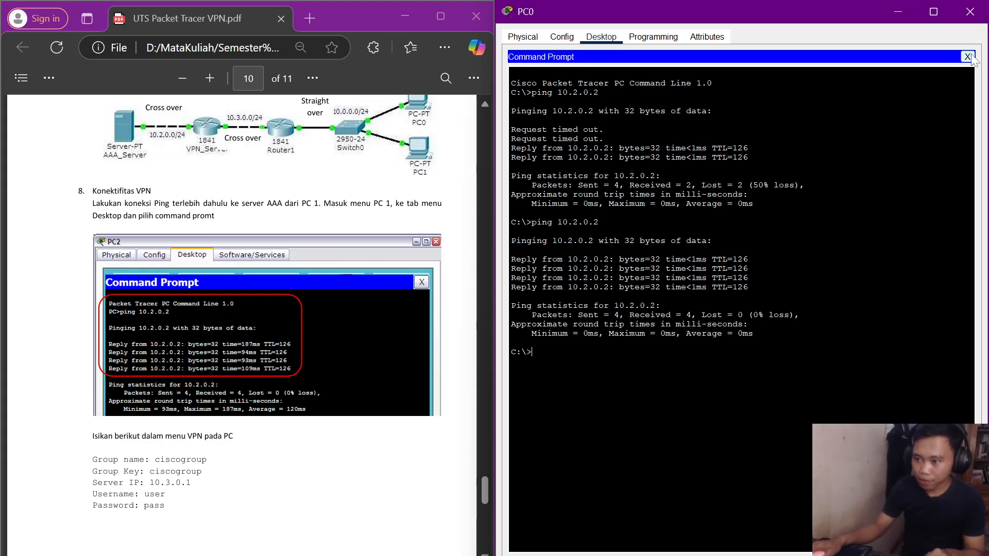
Close PC0, then ping 10.2.0.2 from PC1's Command Prompt and close it.
click(972, 13)
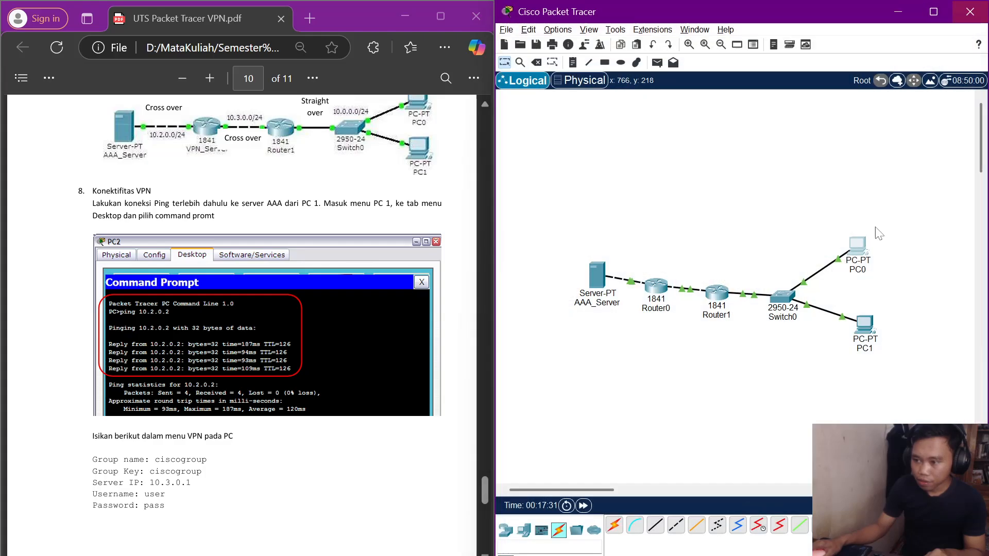
click(863, 325)
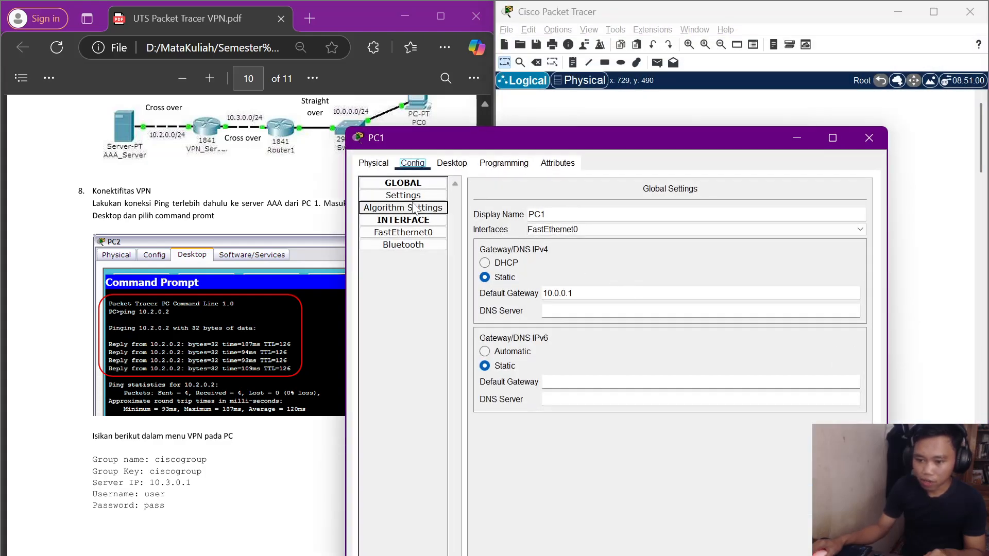
click(452, 164)
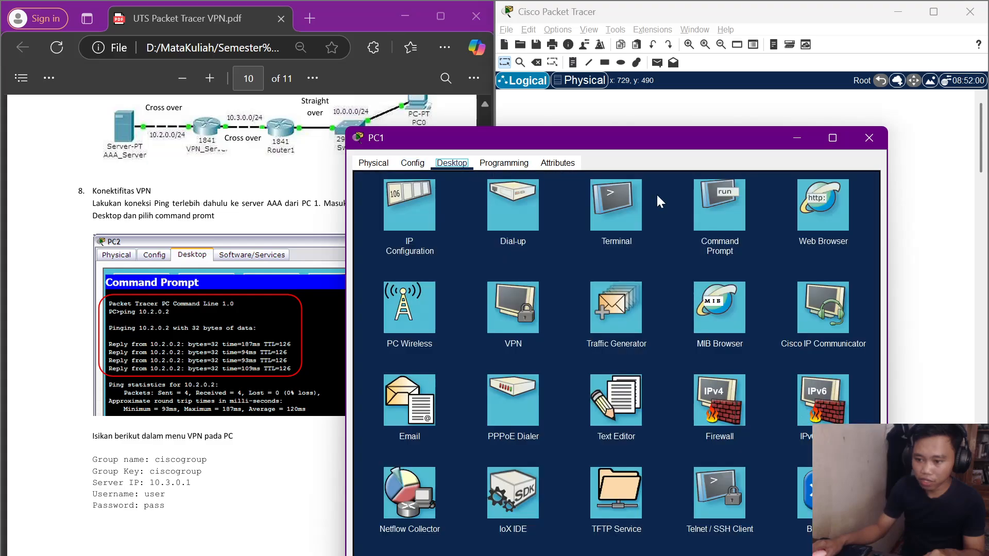
click(729, 212)
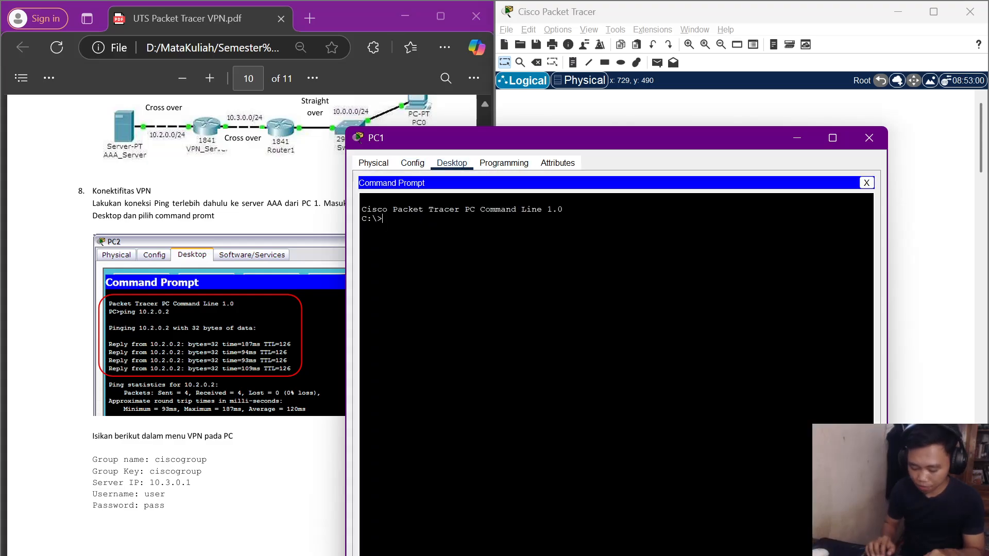
text(ping)
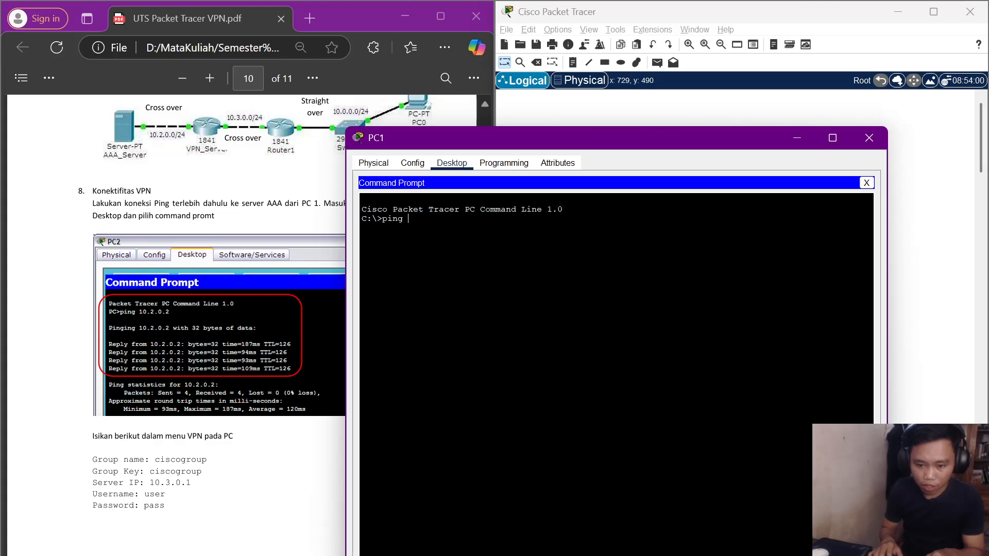
text( 10)
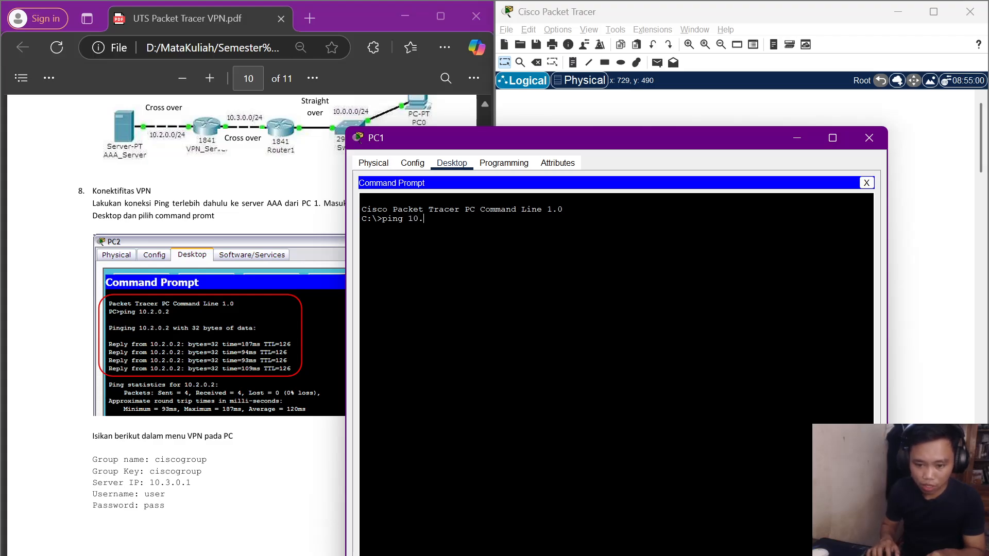
text(.2.)
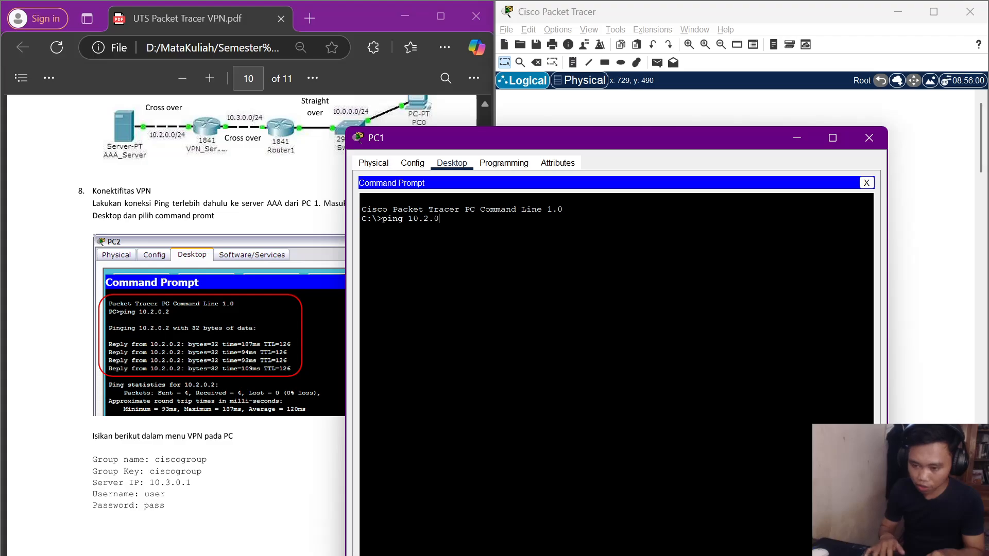
text(0.2)
key(Return)
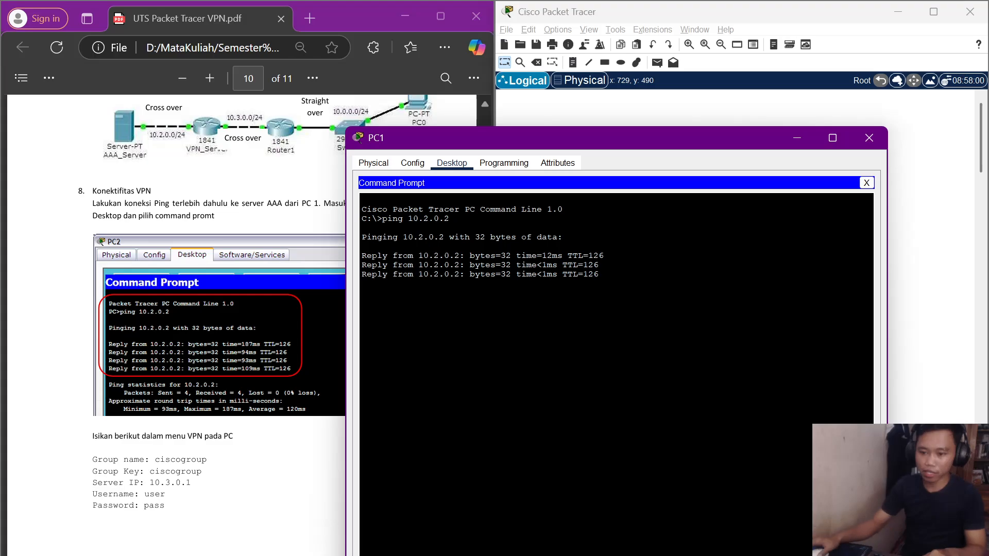
click(867, 184)
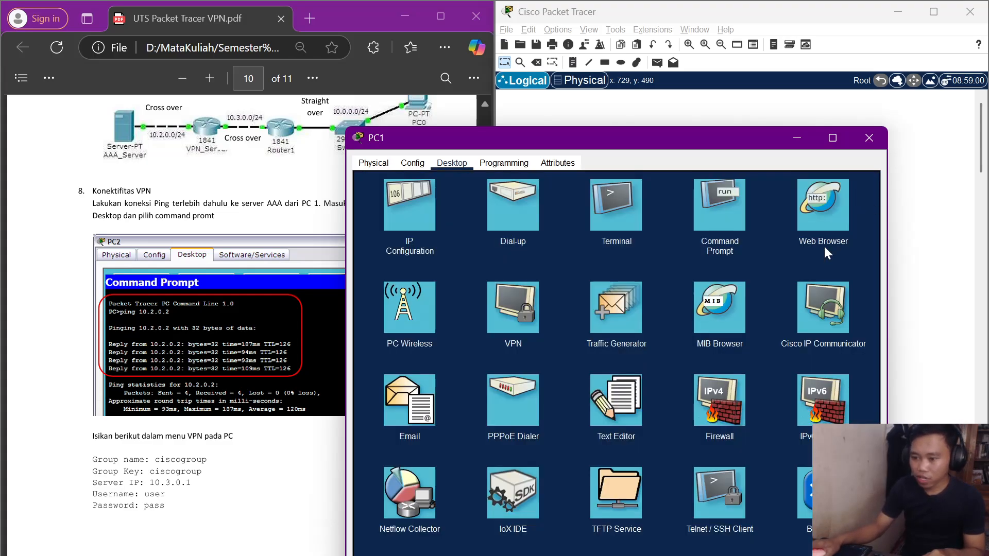
click(531, 298)
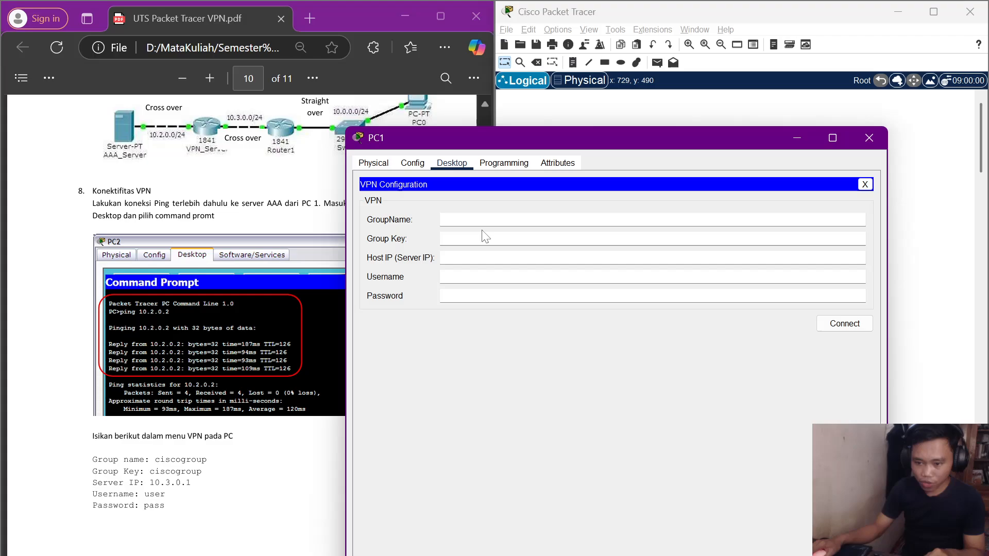
key(super+Right)
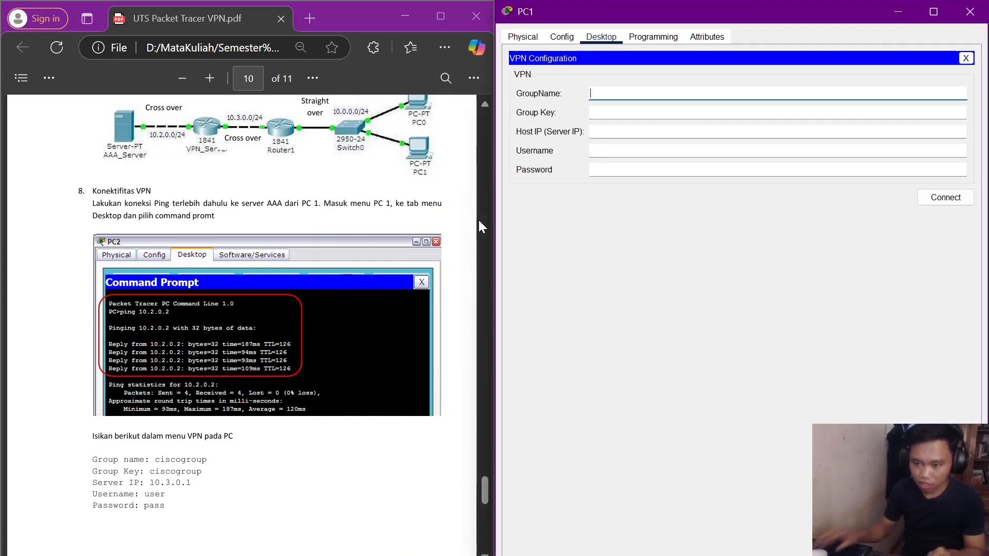
scroll(267, 287, down, 8)
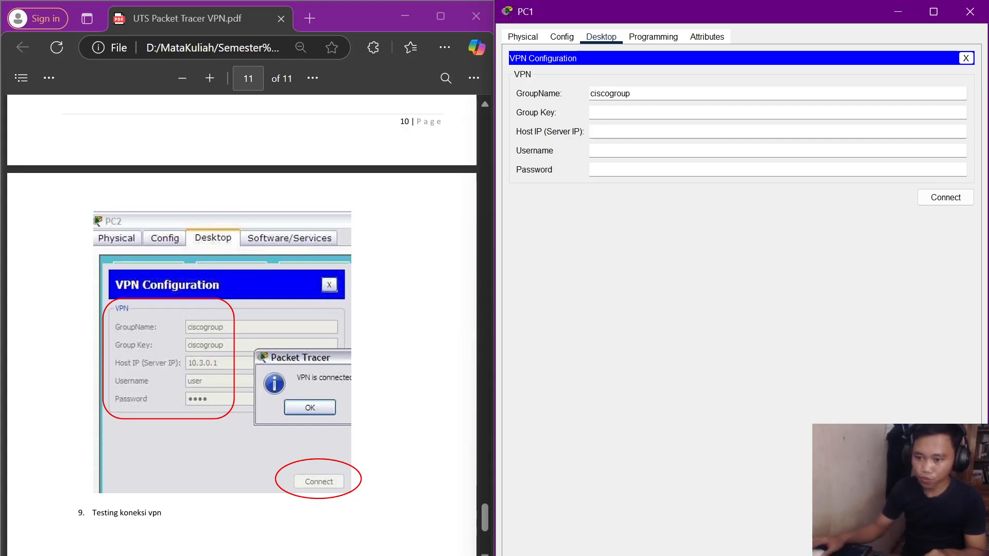
click(598, 112)
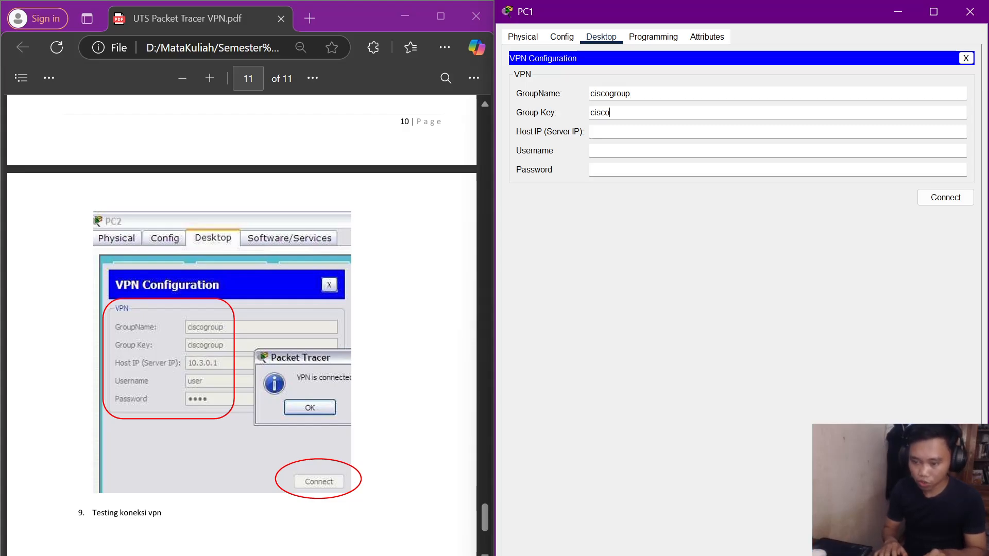
text(ciscogrouop)
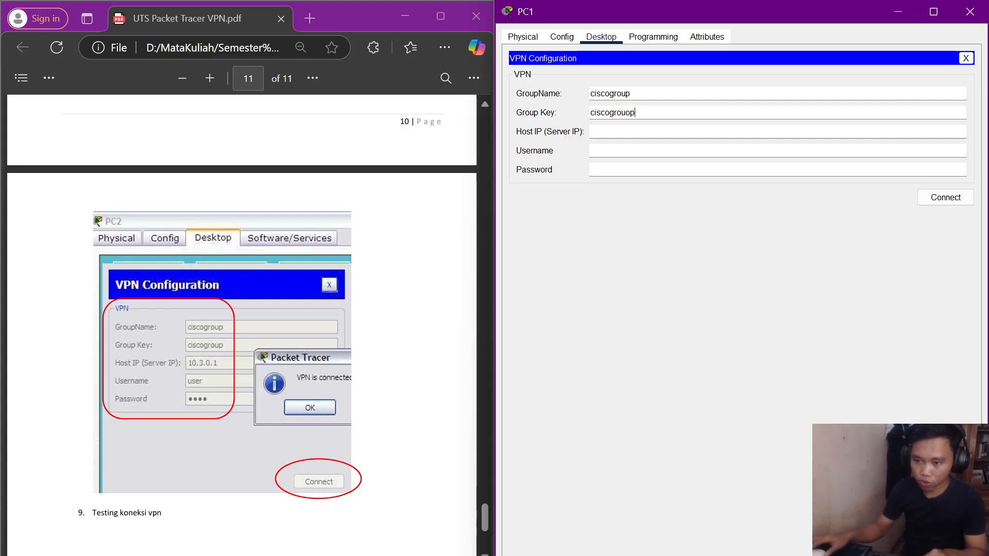
key(Left)
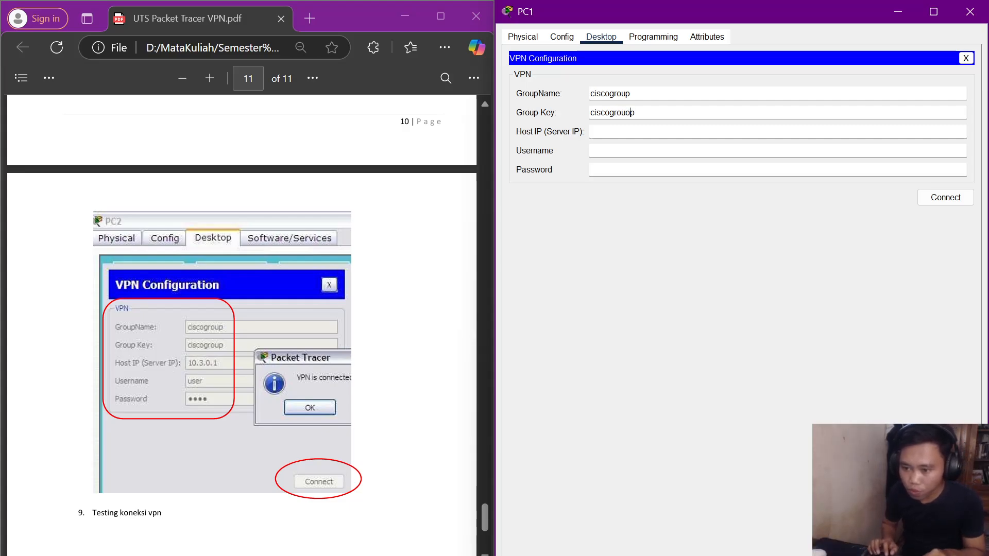
key(BackSpace)
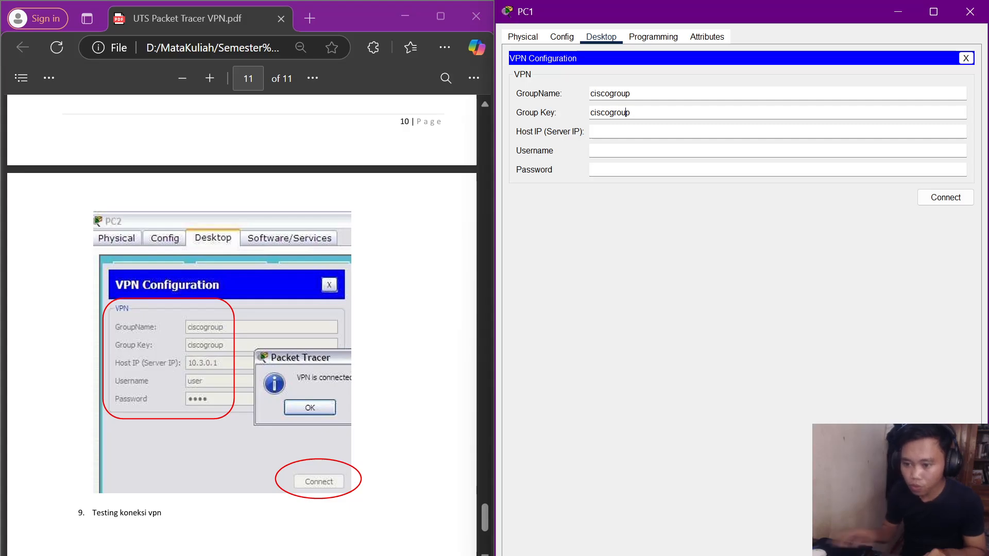
key(Tab)
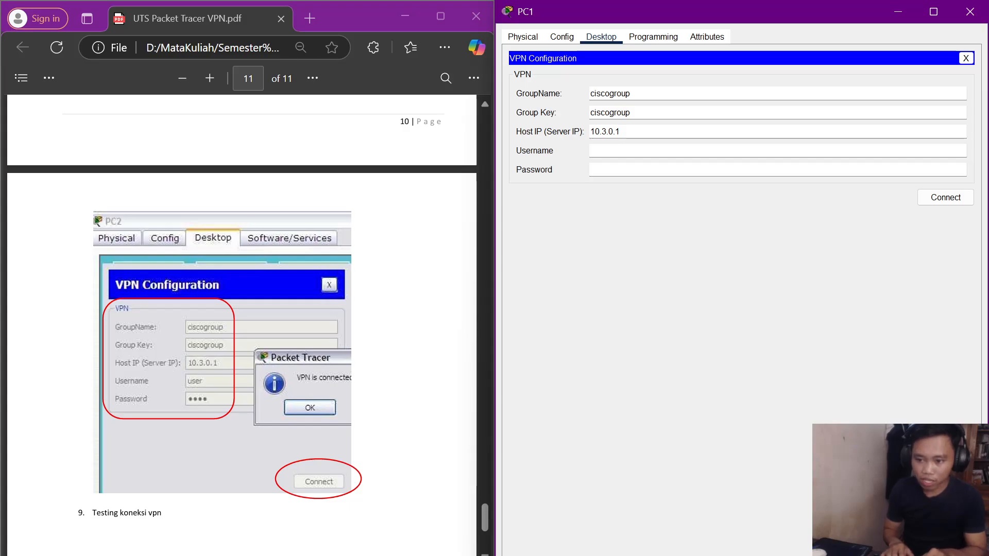
key(Tab)
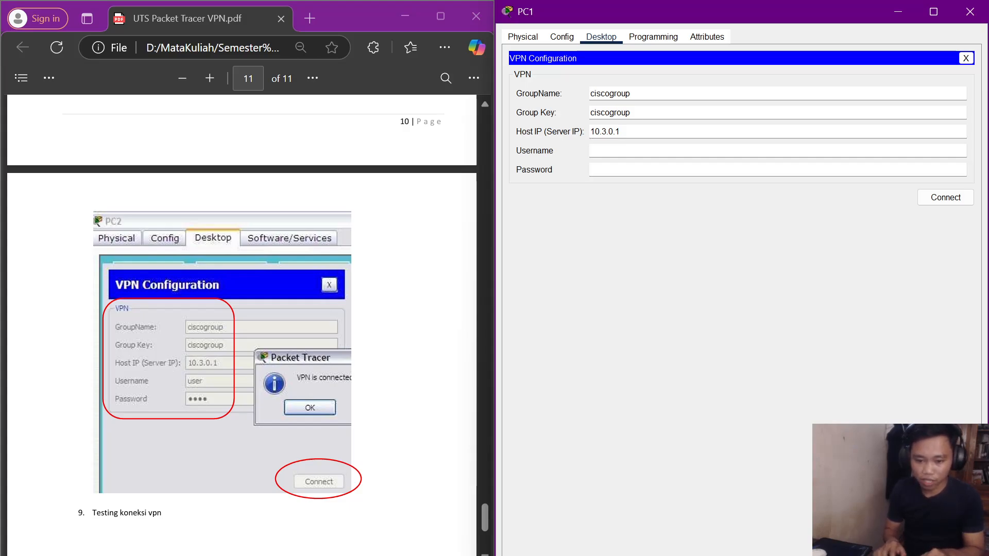
text(user)
key(Tab)
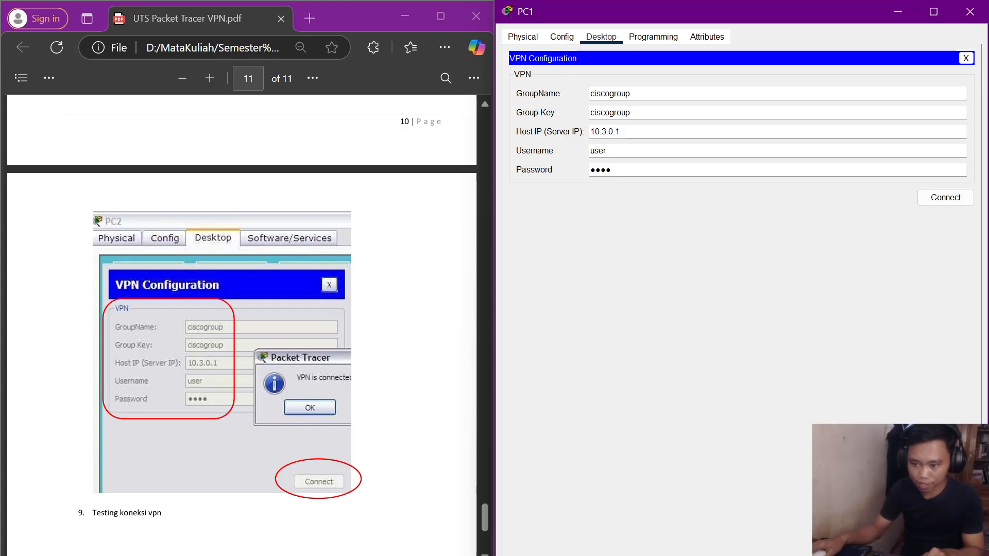
Connect PC1's VPN and acknowledge 'VPN is connected.', giving client IP 10.1.1.100.
click(926, 198)
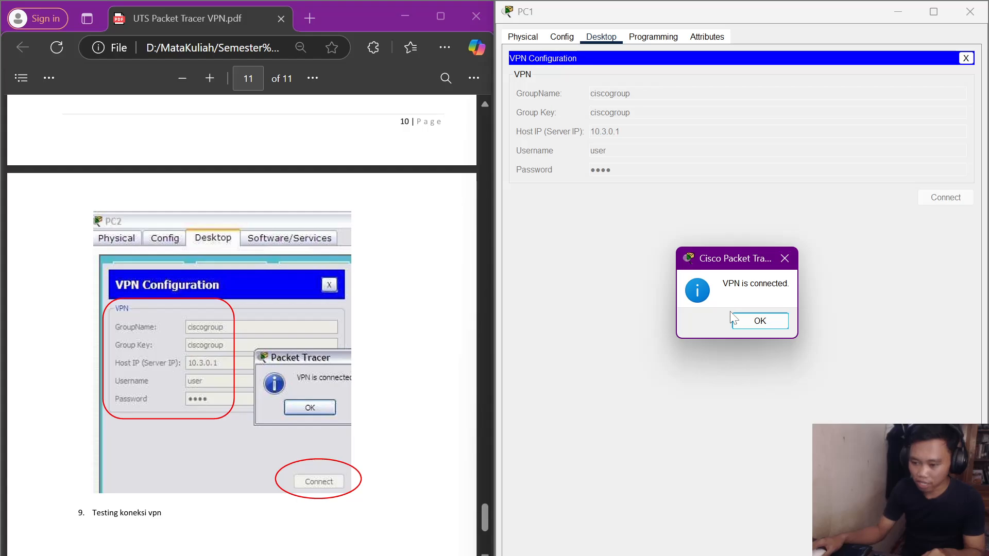
scroll(252, 276, down, 5)
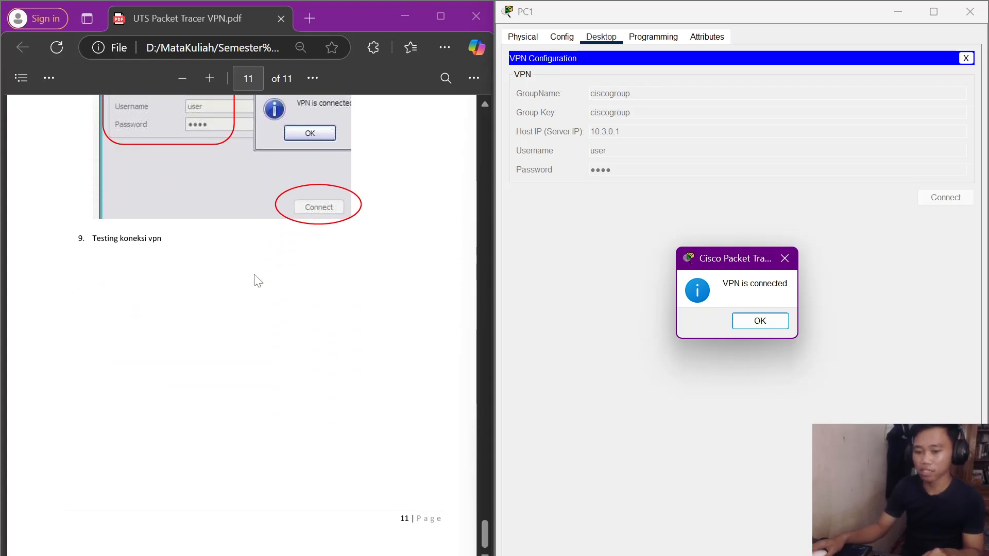
scroll(308, 216, up, 3)
scroll(309, 215, up, 4)
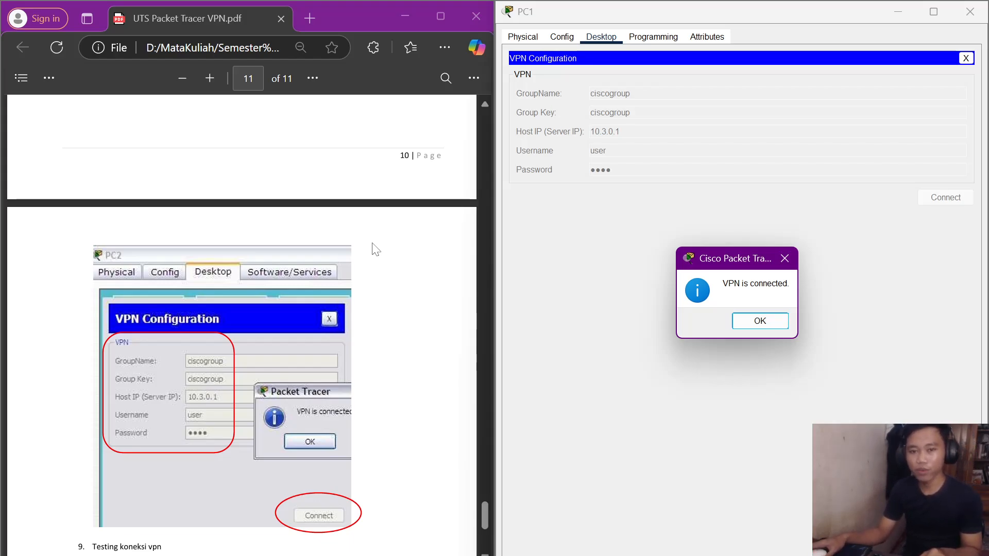
click(761, 322)
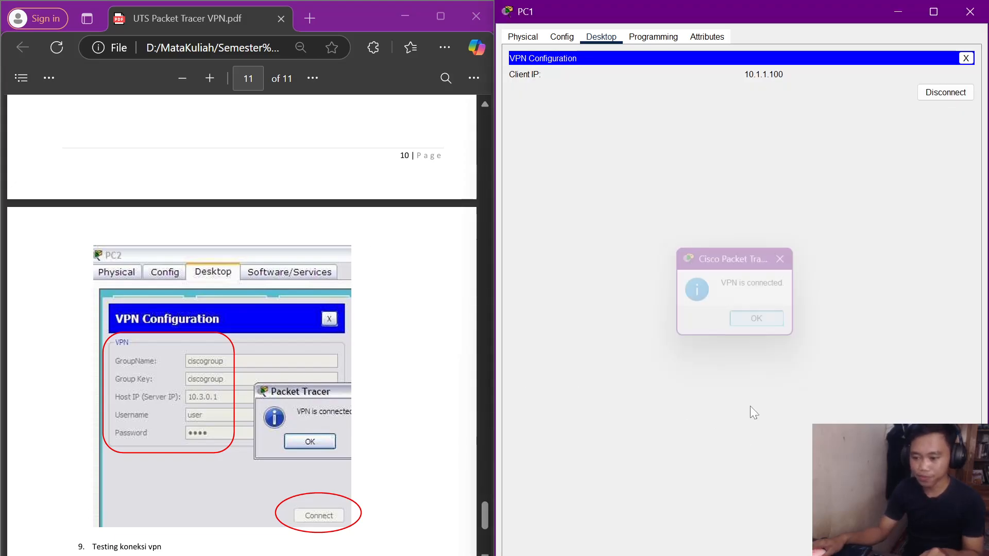
mouse_move(721, 555)
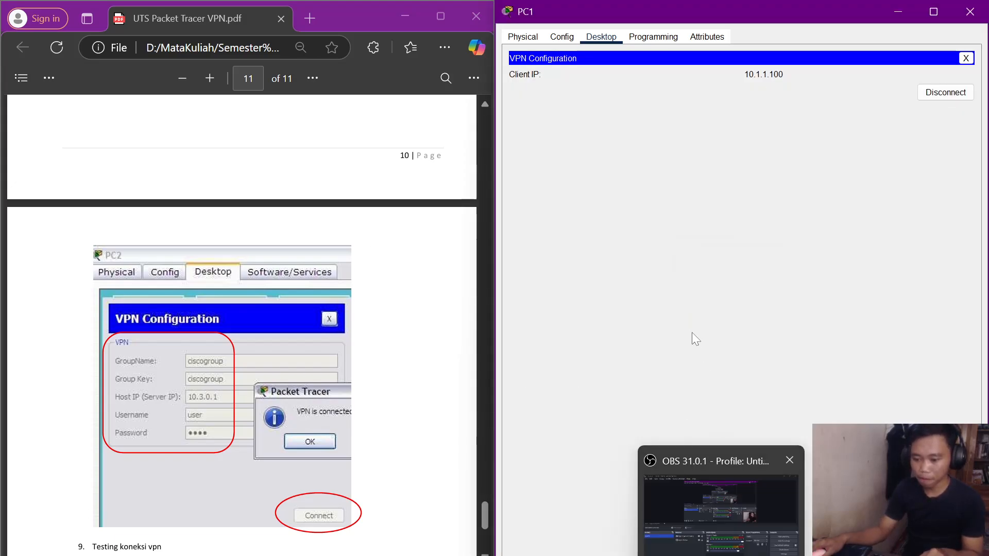